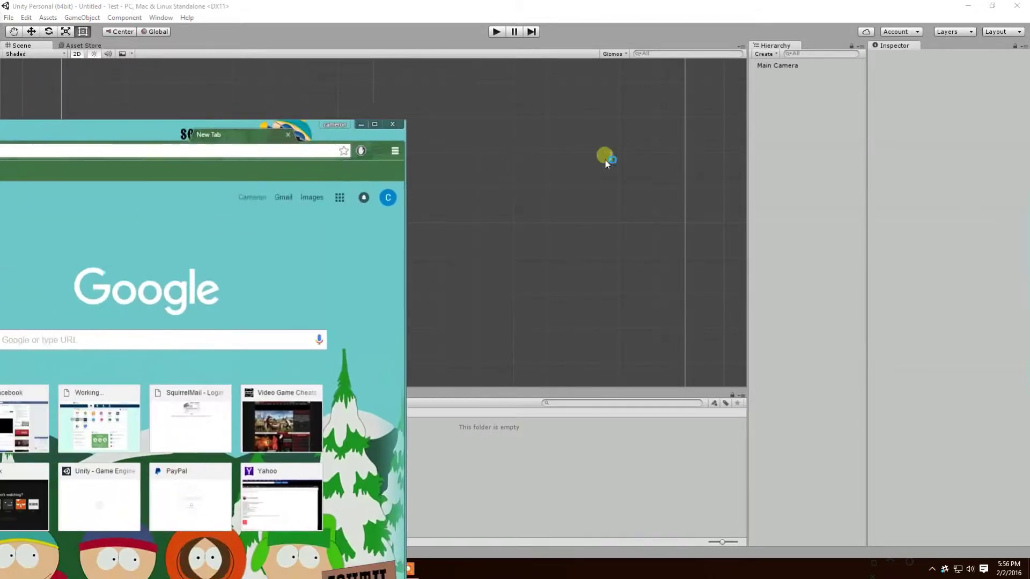
Maximize the Chrome New Tab window over Unity and focus the Google search box.
double_click(238, 135)
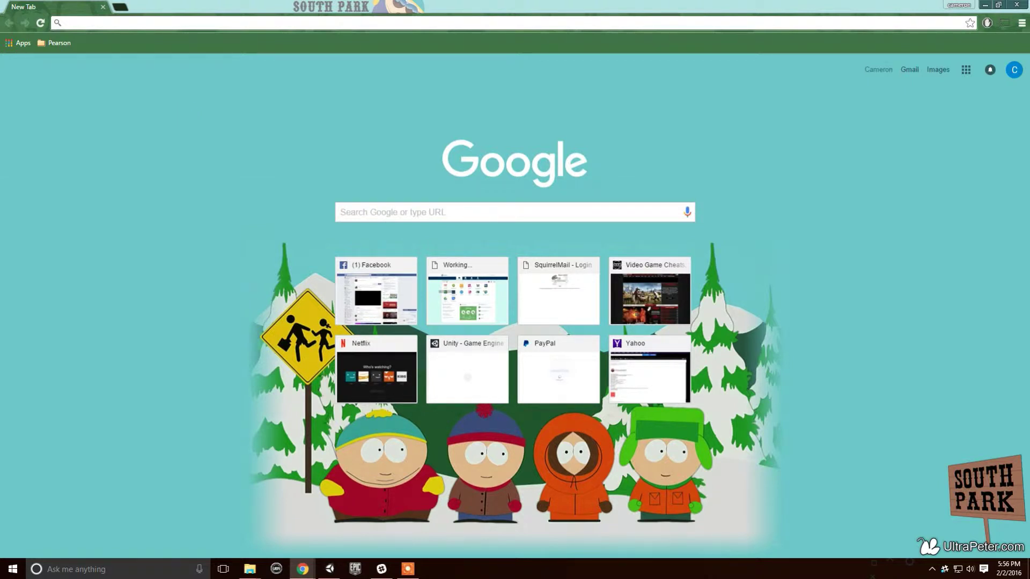
left_click(149, 24)
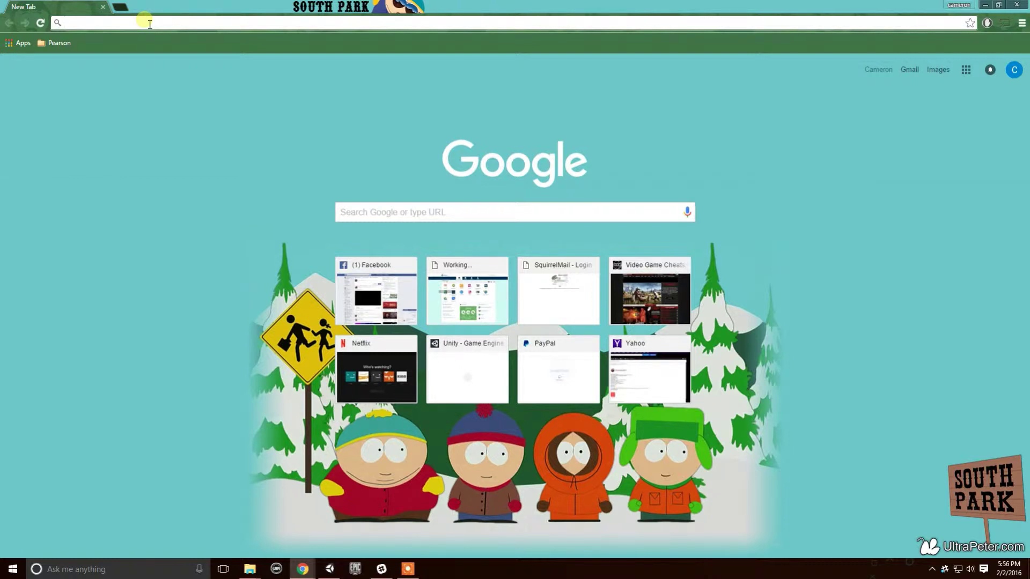
Search Google for 'android sdk' and open the Installing the Android SDK stand-alone tools instructions.
type("android sdk")
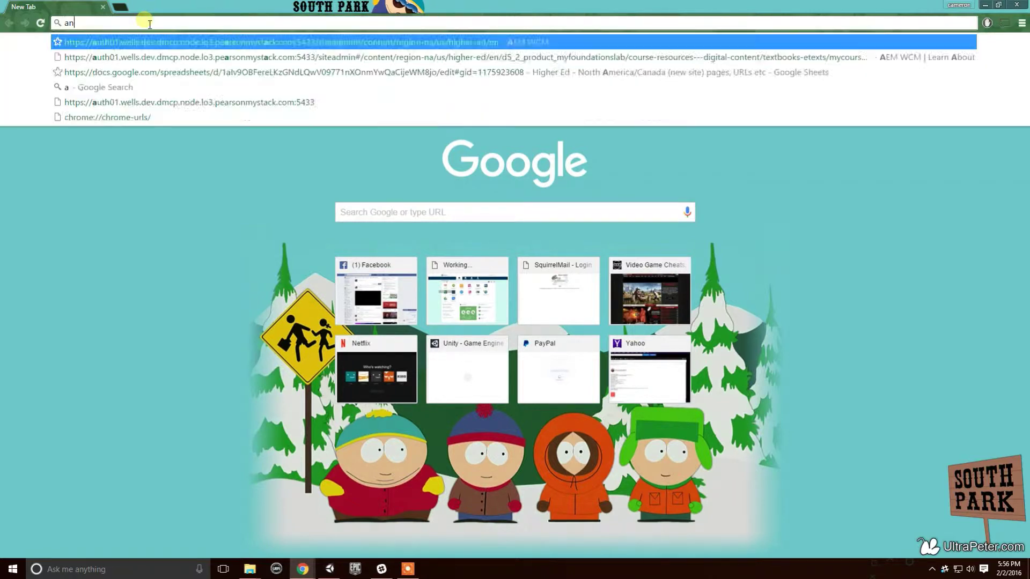
key("Return")
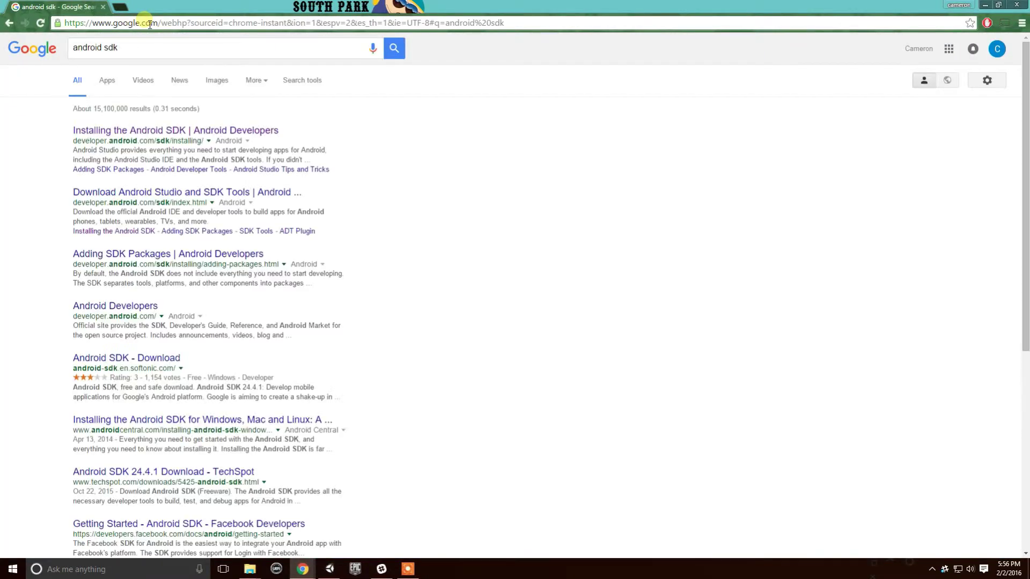
left_click(156, 131)
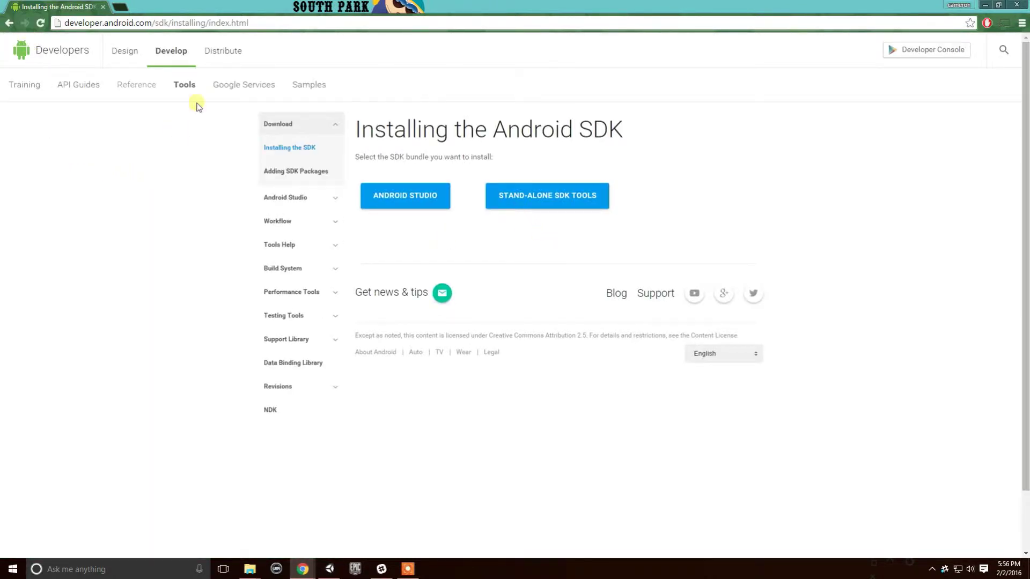
left_click(528, 195)
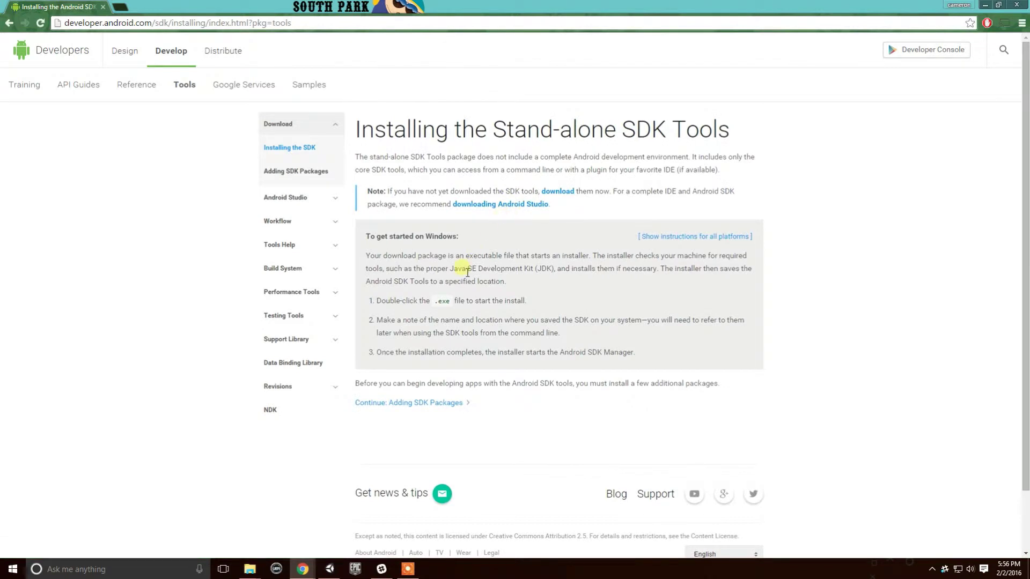
Go to the SDK Tools Only table and highlight the Windows installer and zip packages.
scroll(439, 304, "down", 1)
scroll(439, 303, "up", 1)
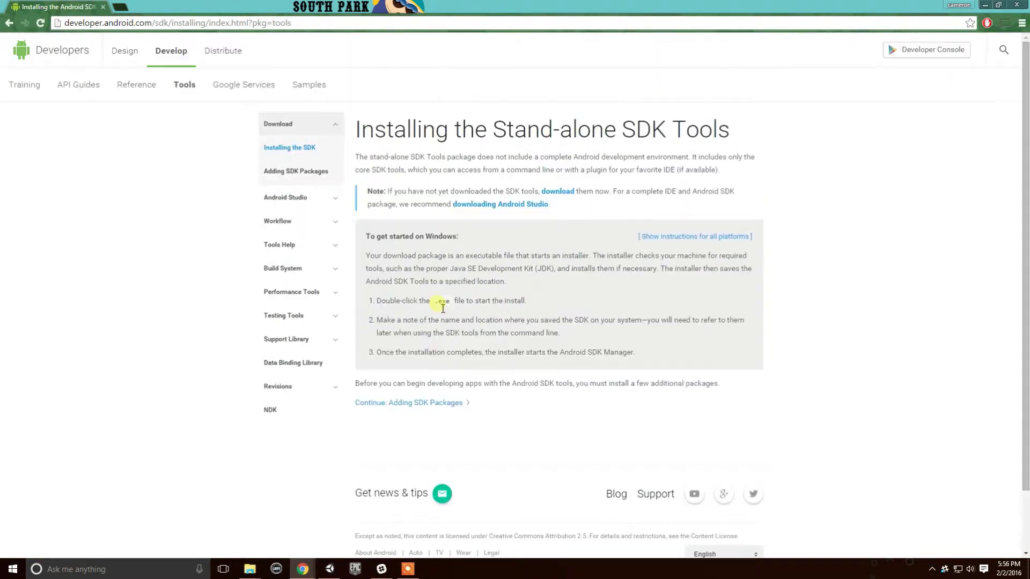
left_click(552, 193)
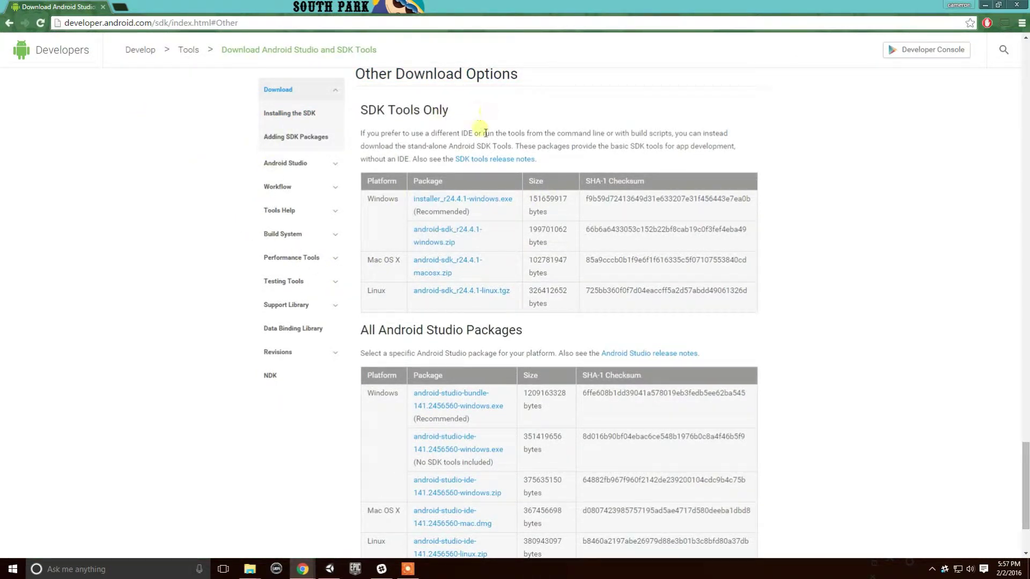
left_click_drag(506, 209, 396, 200)
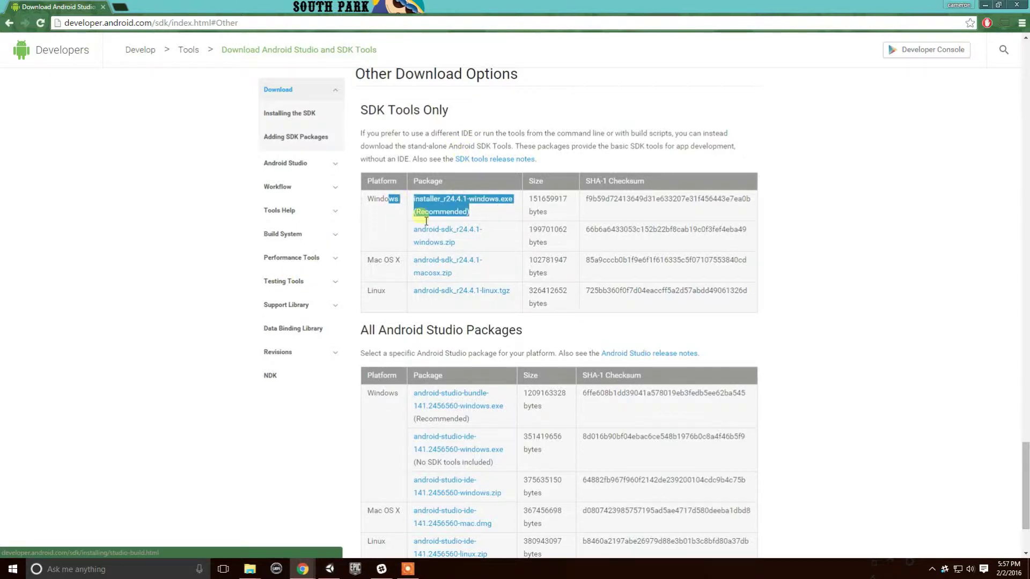
left_click(499, 220)
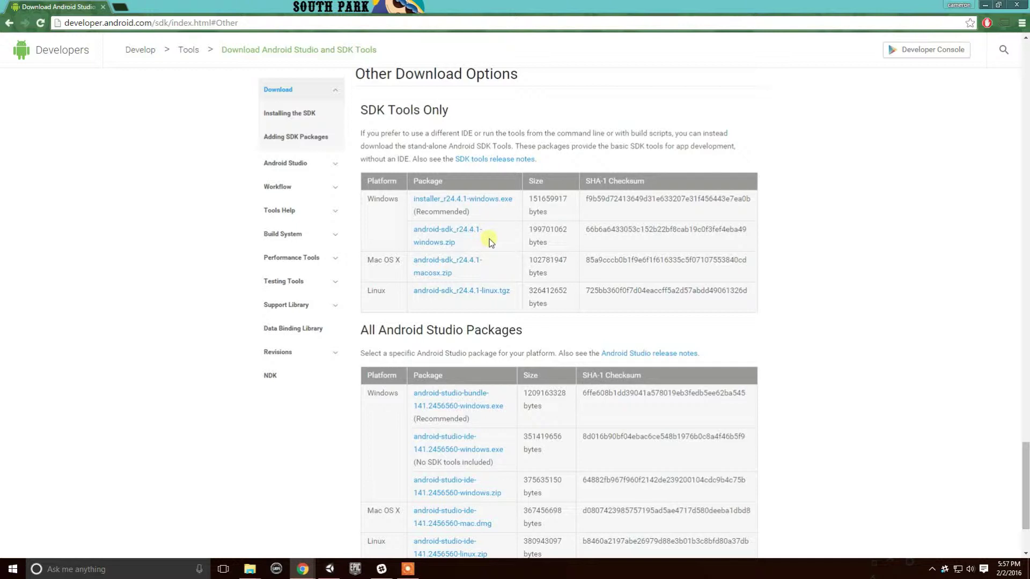
left_click_drag(494, 252, 409, 230)
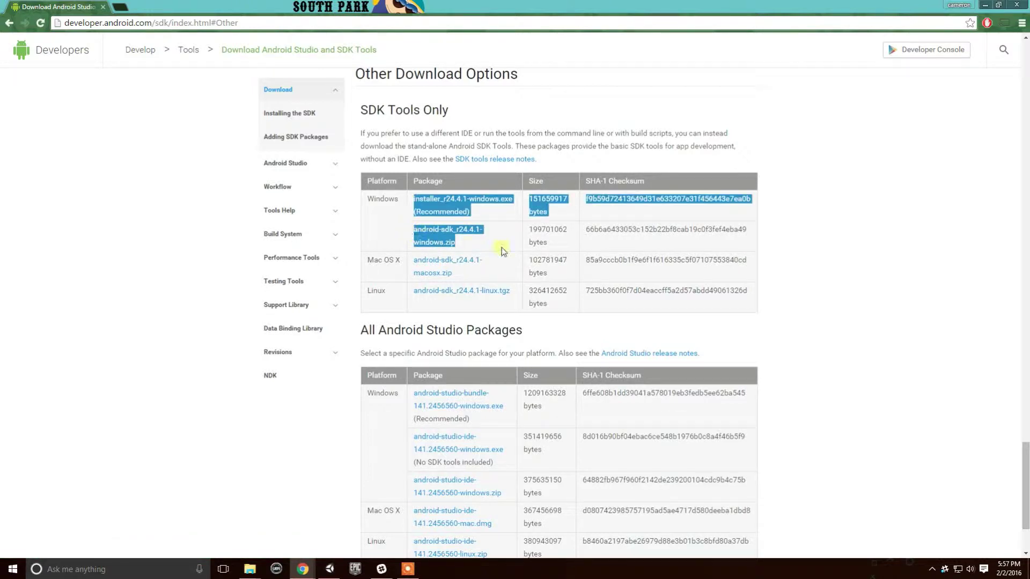
left_click(510, 224)
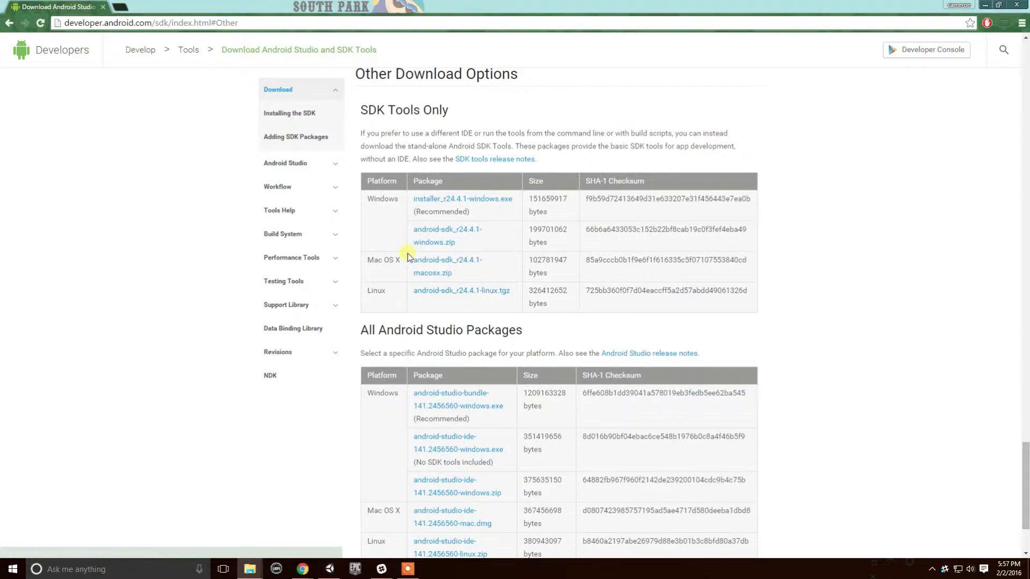
key("super+e")
left_click_drag(101, 108, 319, 81)
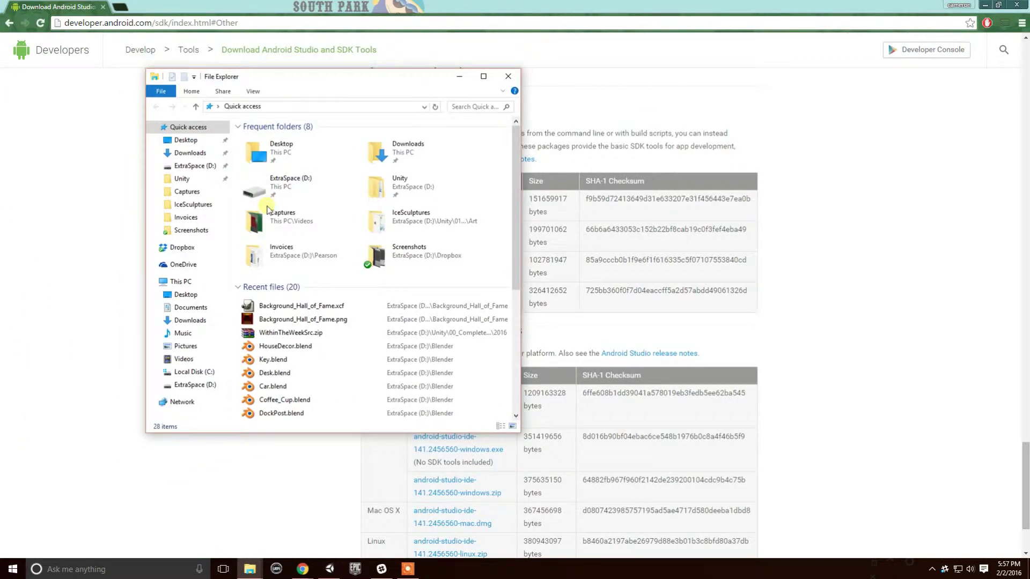
left_click(197, 166)
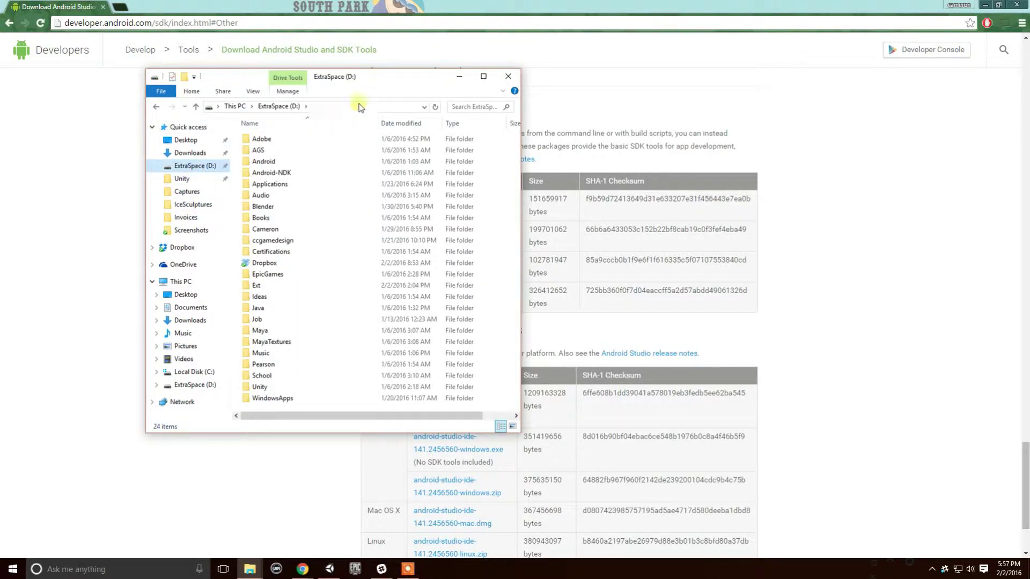
left_click_drag(405, 84, 569, 59)
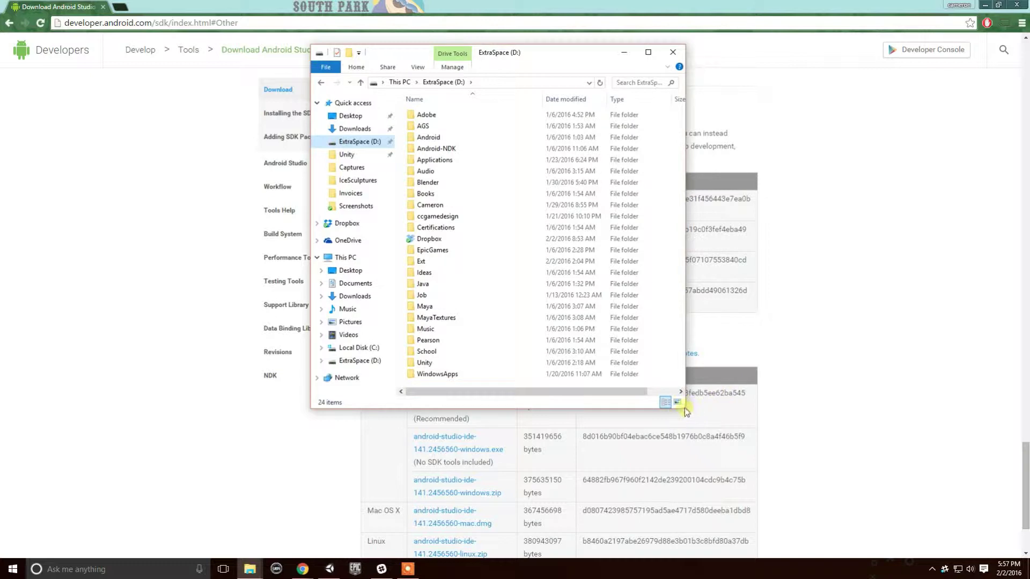
left_click_drag(689, 411, 830, 530)
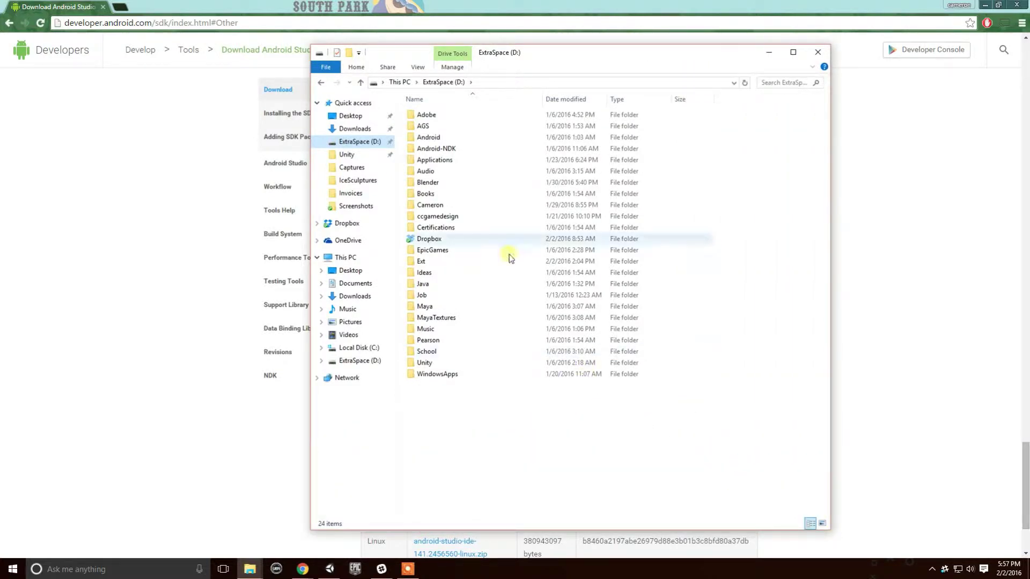
double_click(438, 138)
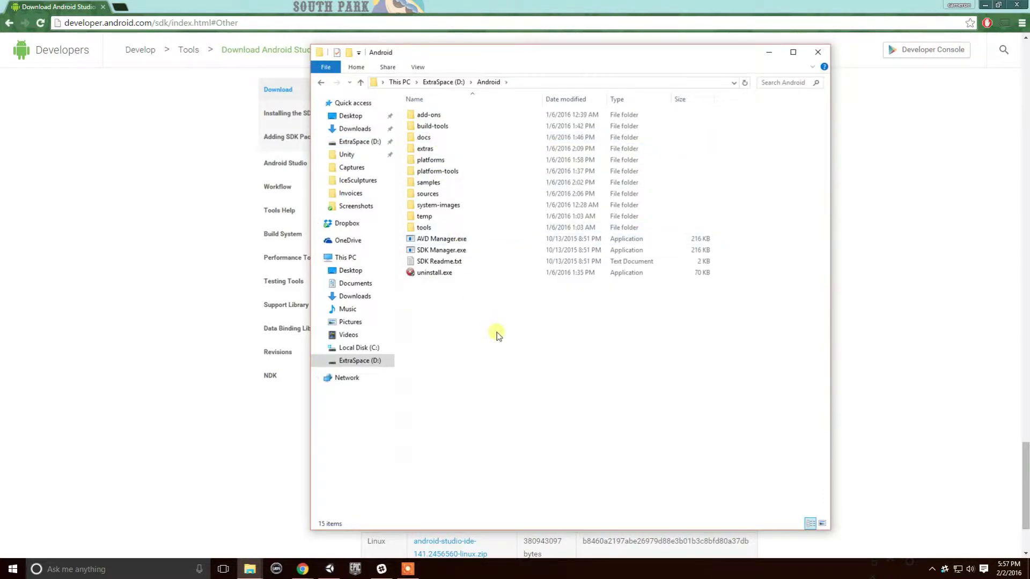
key("BackSpace")
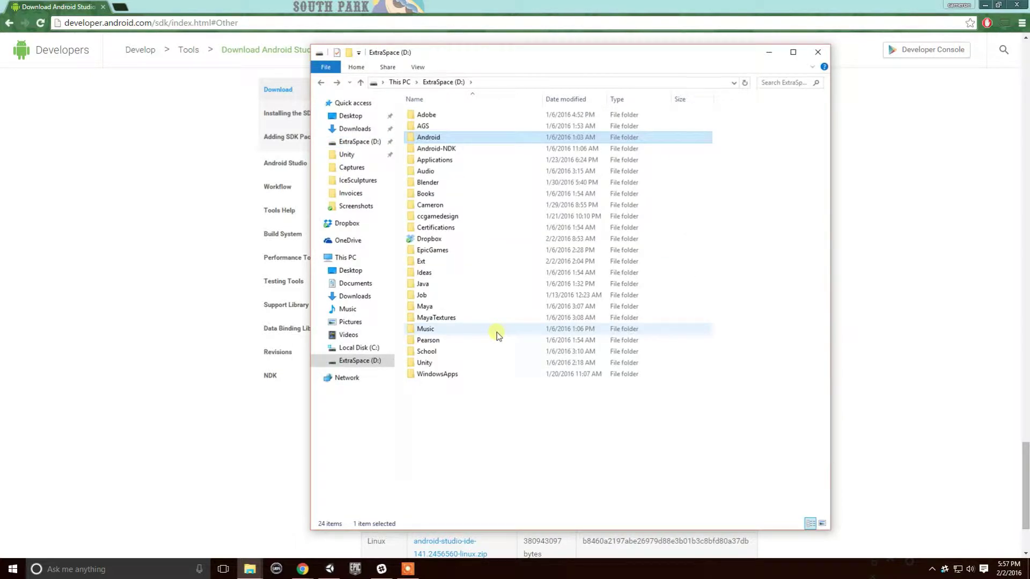
key("alt+F4")
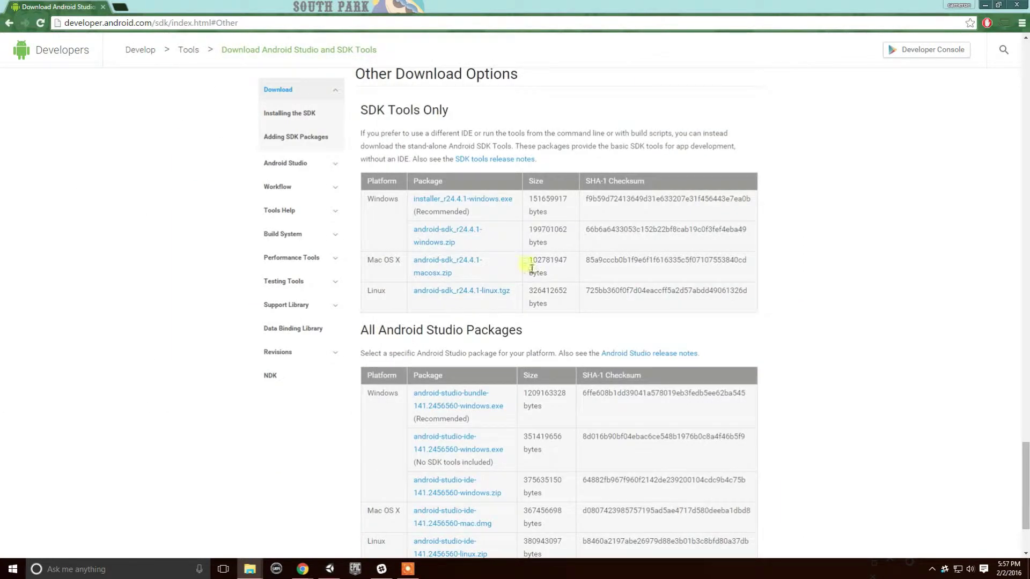
Search 'android ndk' in a new tab and open the NDK documentation and downloads site.
left_click(121, 7)
type("android ndk")
key("Return")
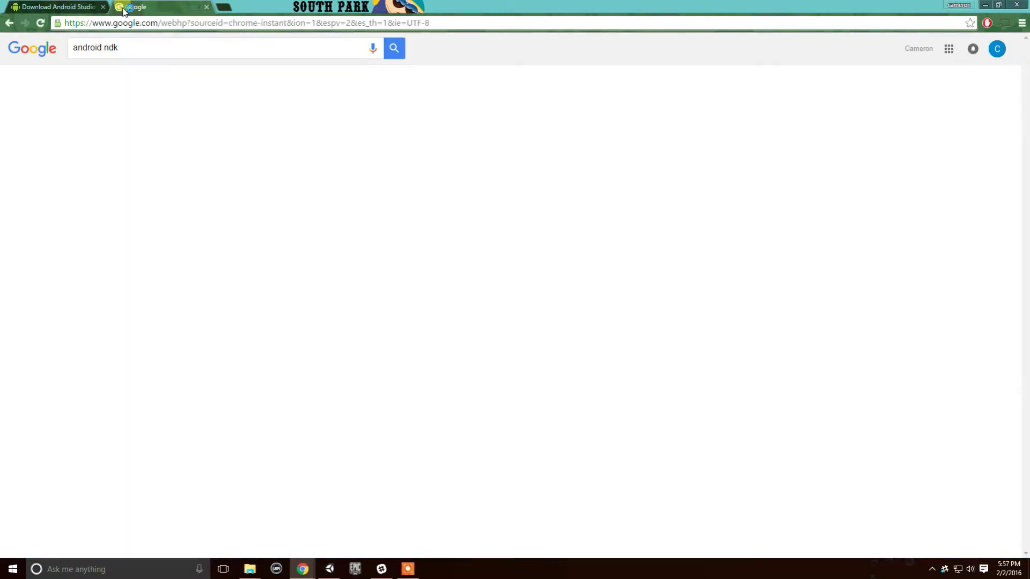
left_click(138, 131)
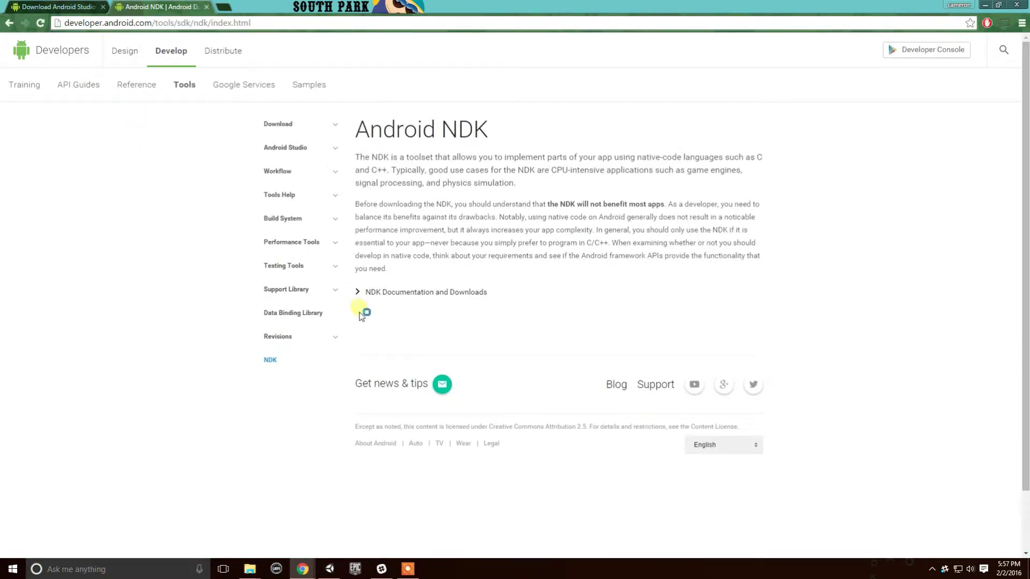
left_click(416, 298)
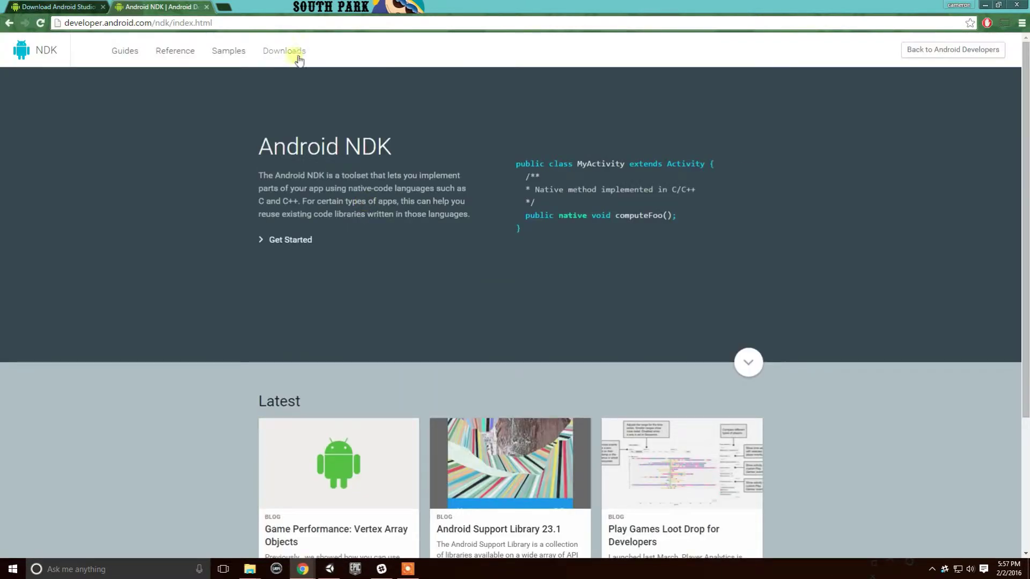
Open the NDK Downloads page and highlight the Windows 64-bit r10e package.
left_click(289, 54)
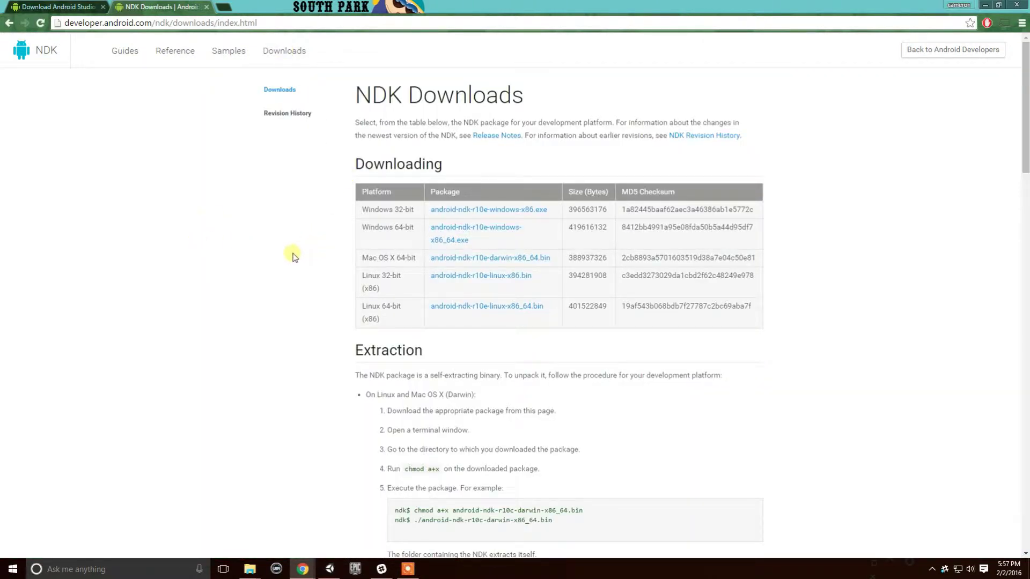
left_click_drag(509, 251, 380, 209)
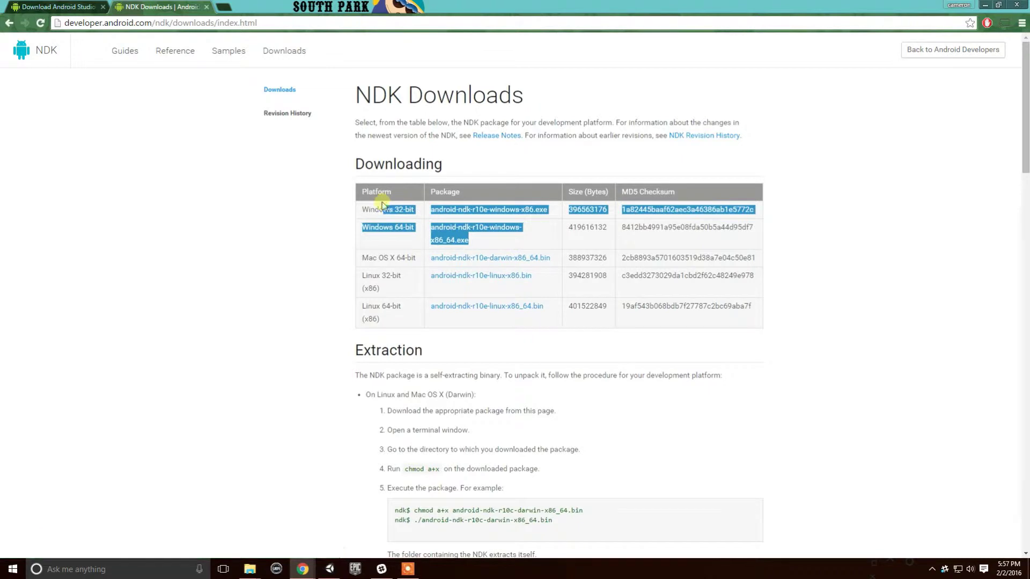
left_click(334, 220)
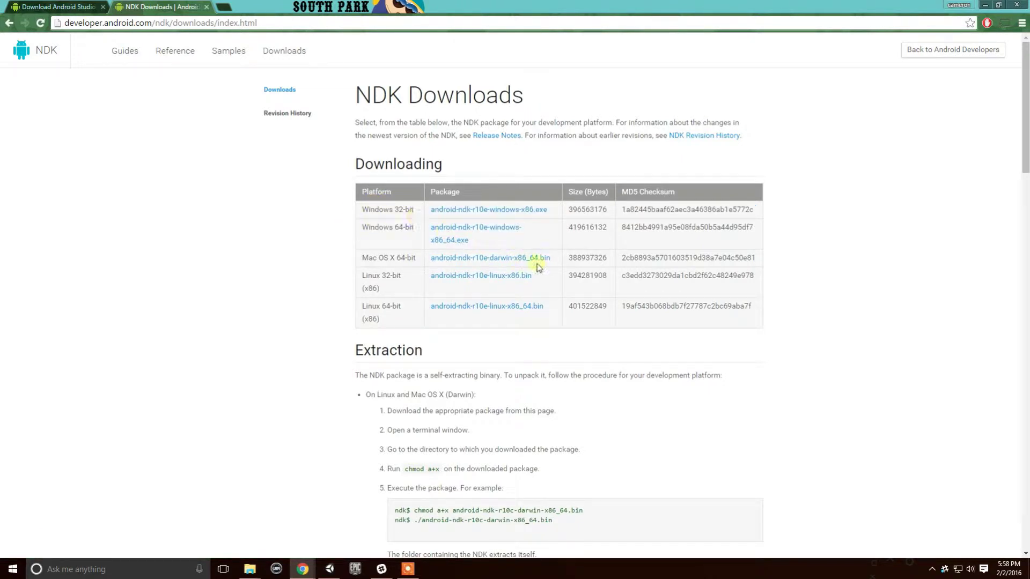
left_click_drag(512, 247, 383, 229)
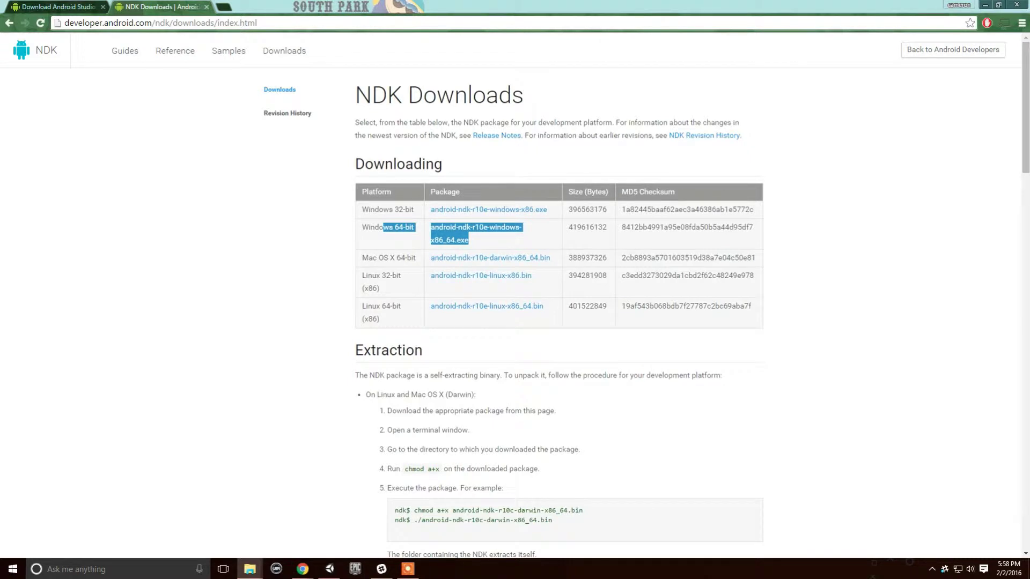
left_click(250, 569)
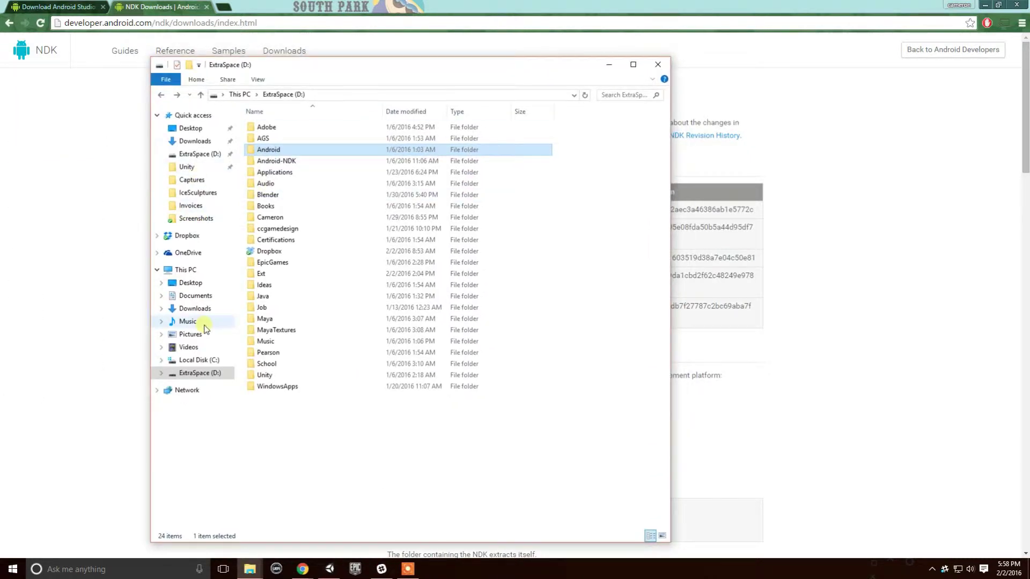
left_click(210, 361)
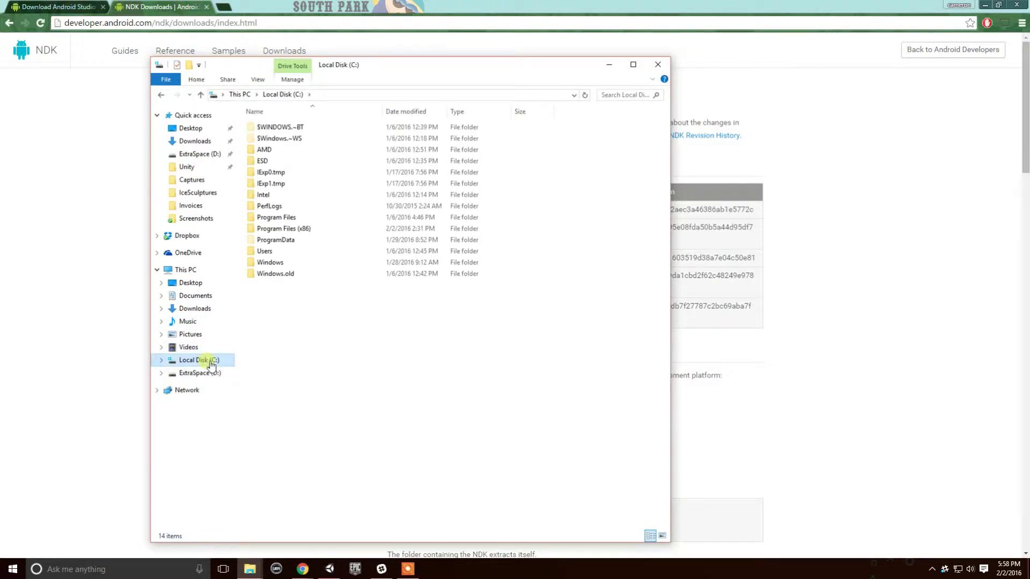
left_click(421, 231)
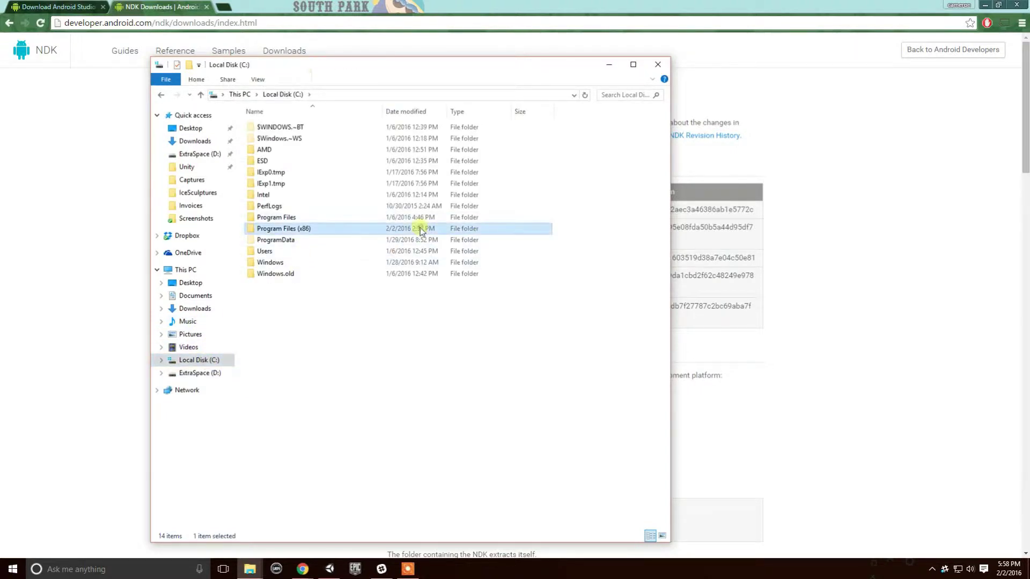
left_click(276, 218)
left_click(281, 229)
left_click(279, 219)
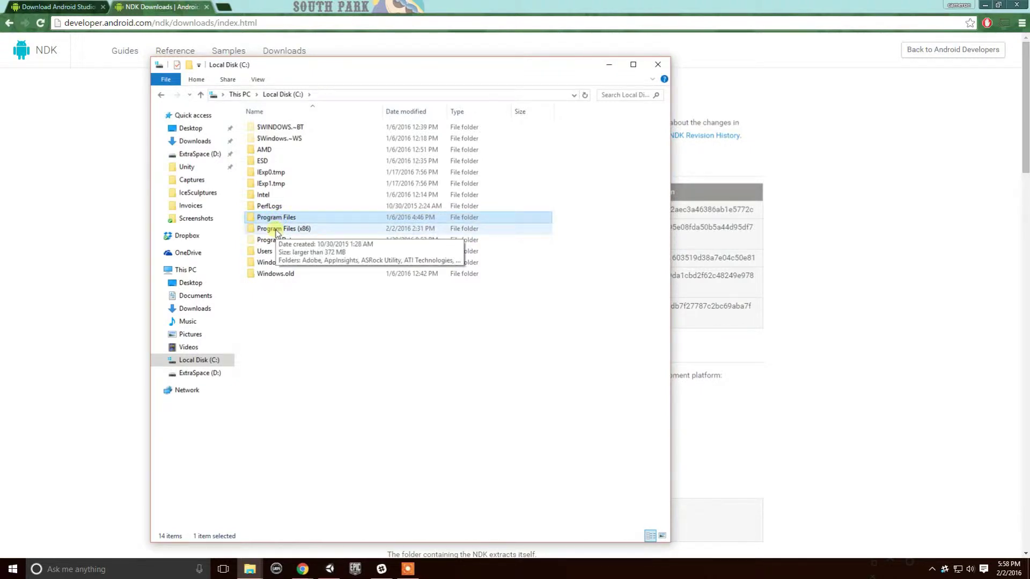
left_click_drag(376, 69, 1, 107)
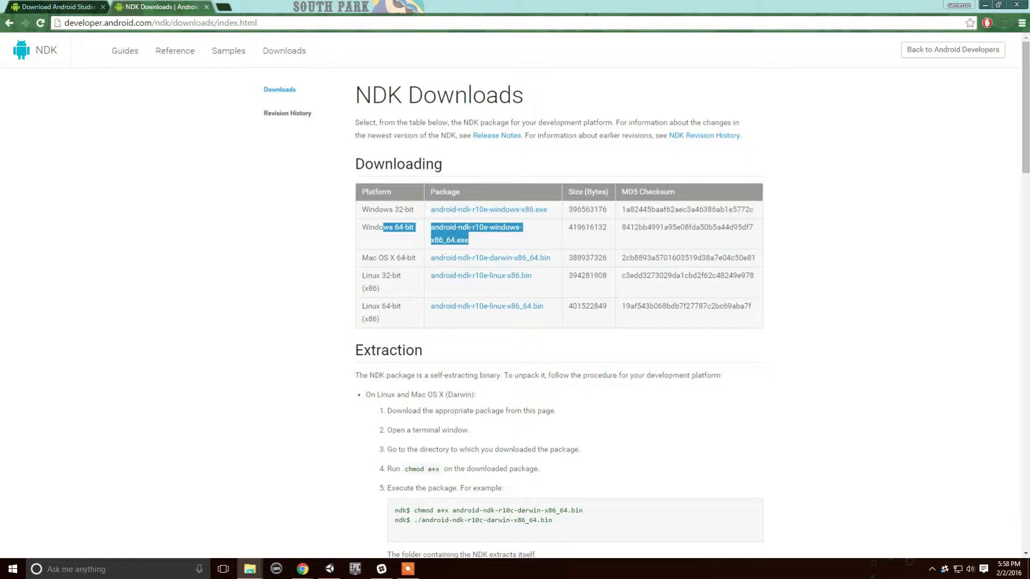
Highlight the Windows 64-bit NDK package name, then search 'jdk' in a new tab.
left_click(494, 244)
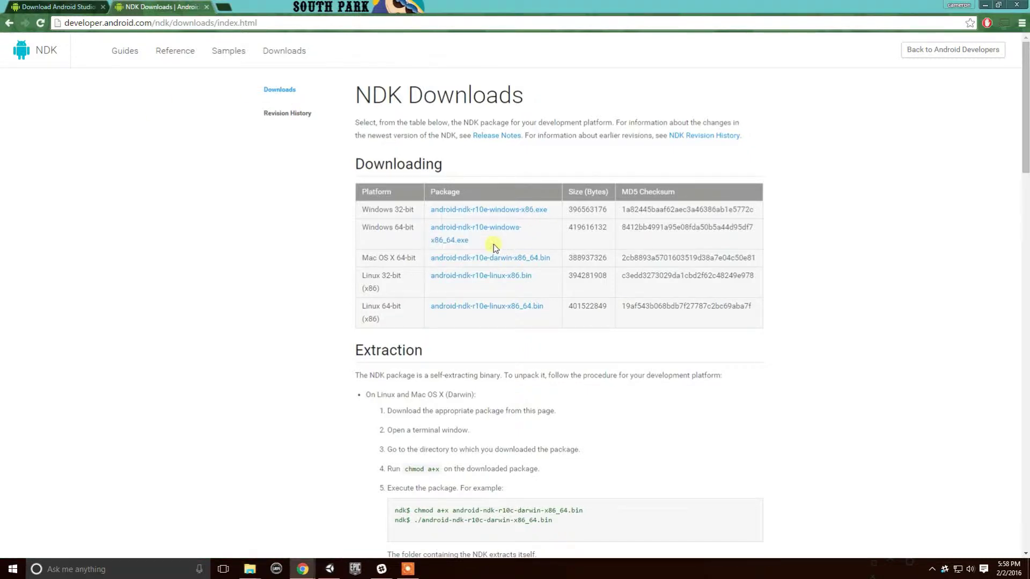
left_click_drag(493, 245, 223, 229)
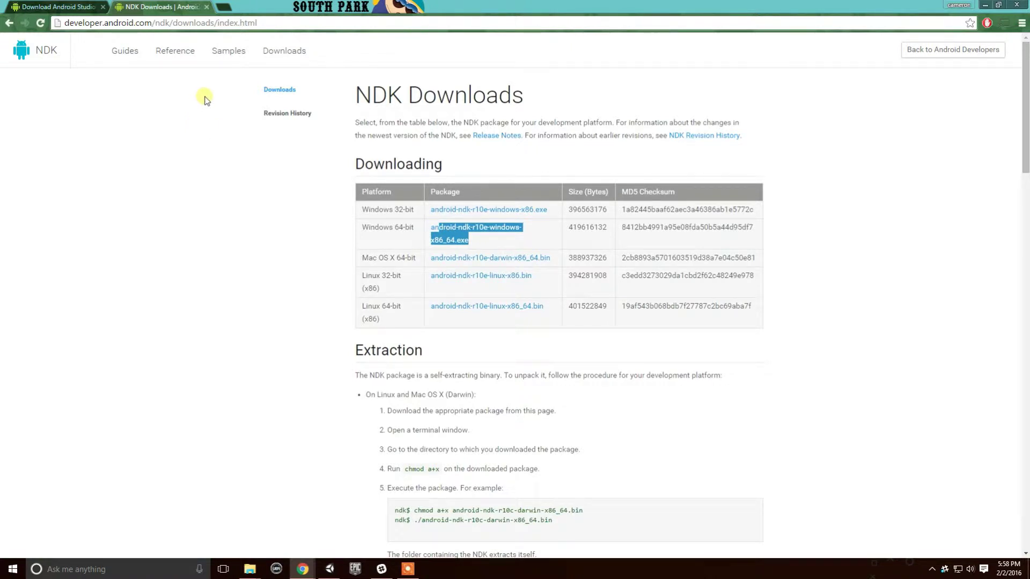
left_click(231, 8)
type("java ")
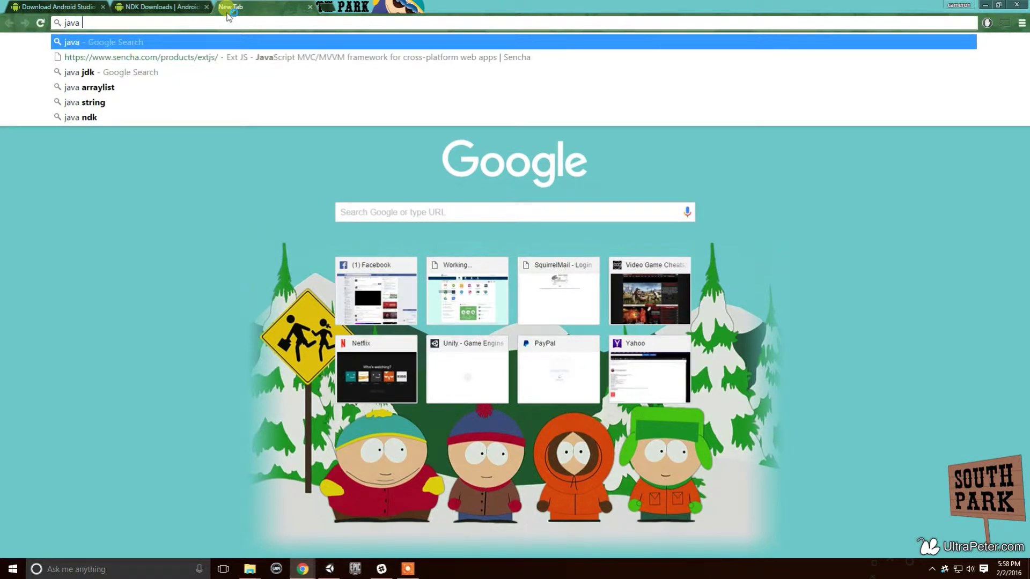
type("d")
key("BackSpace")
key("BackSpace")
key("BackSpace")
key("BackSpace")
key("BackSpace")
type("dk")
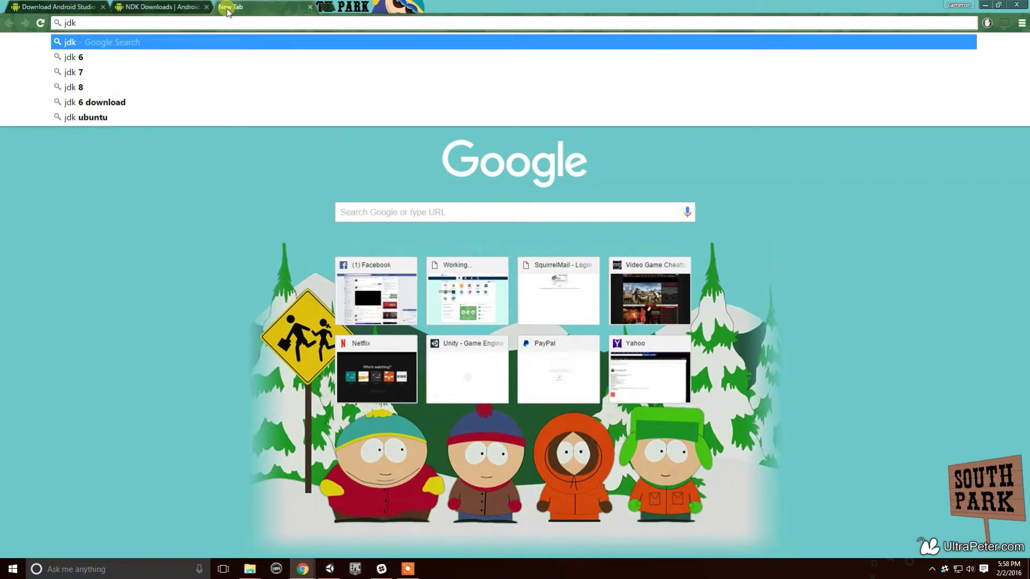
key("Return")
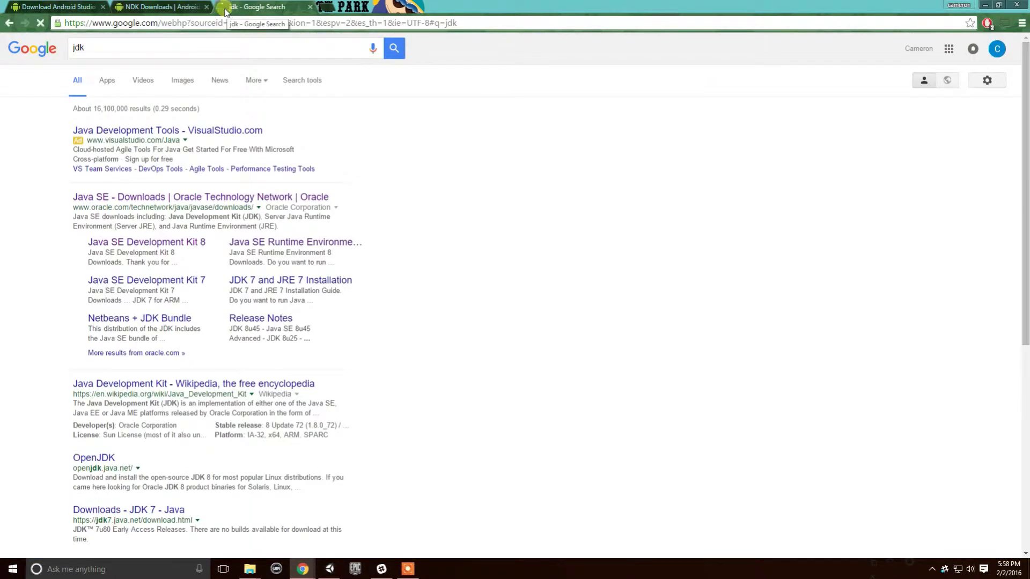
Open Oracle's JDK 8 downloads page and accept the license agreement for JDK 8u71.
left_click(158, 204)
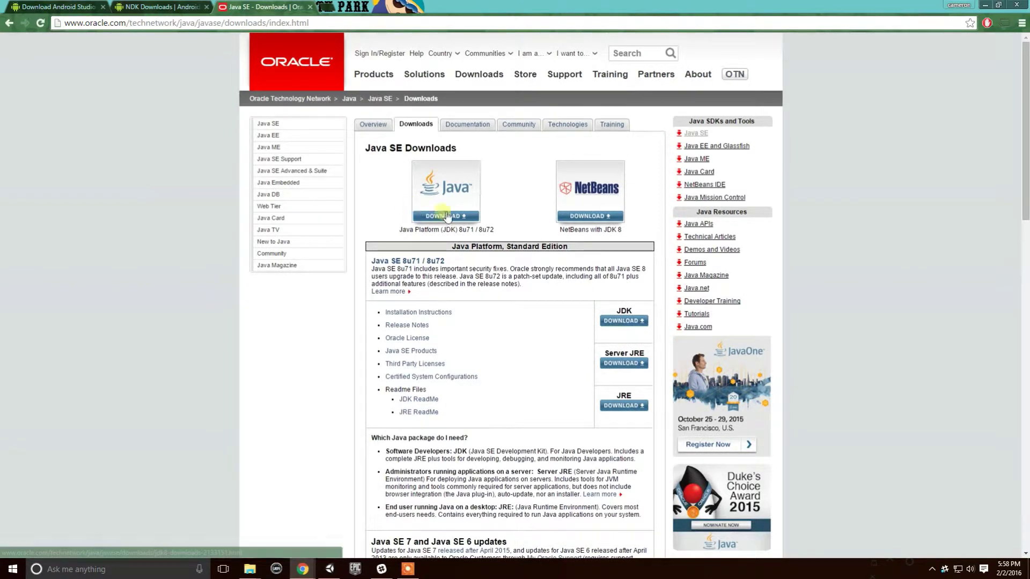
left_click(479, 200)
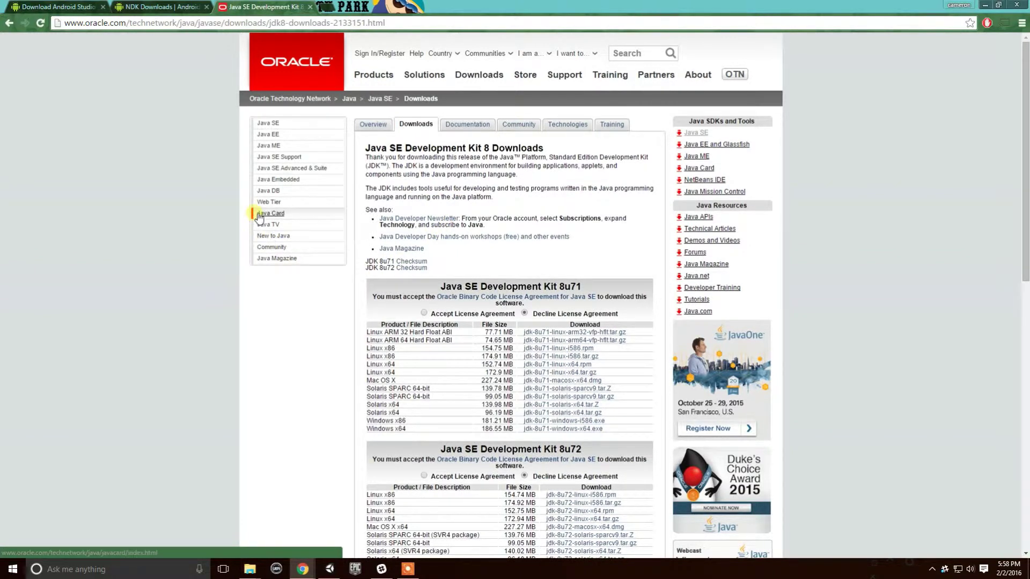
left_click(424, 313)
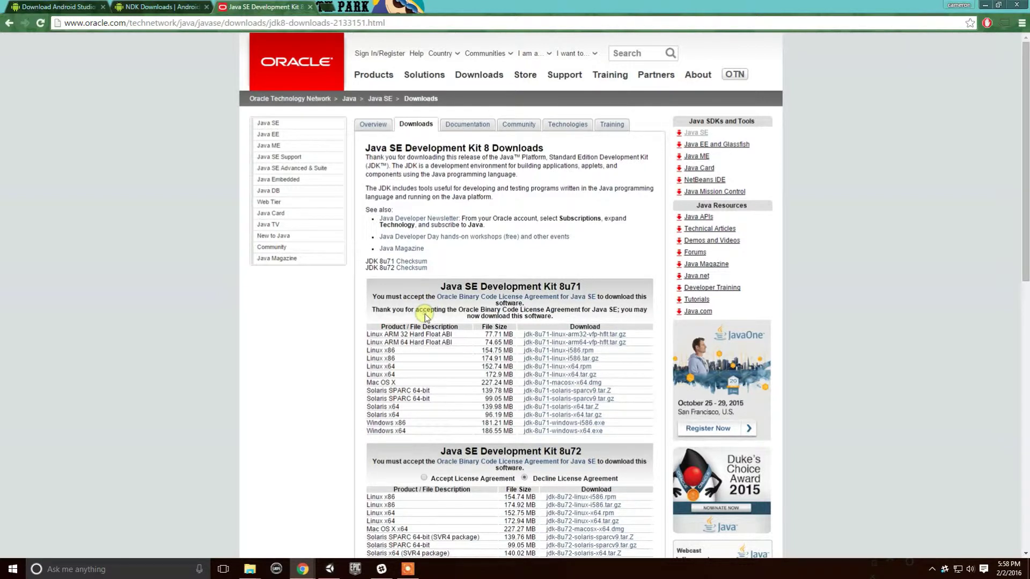
Compare the Java SE Development Kit 8u71 and 8u72 sections, settling on the 8u71 heading.
scroll(425, 314, "down", 3)
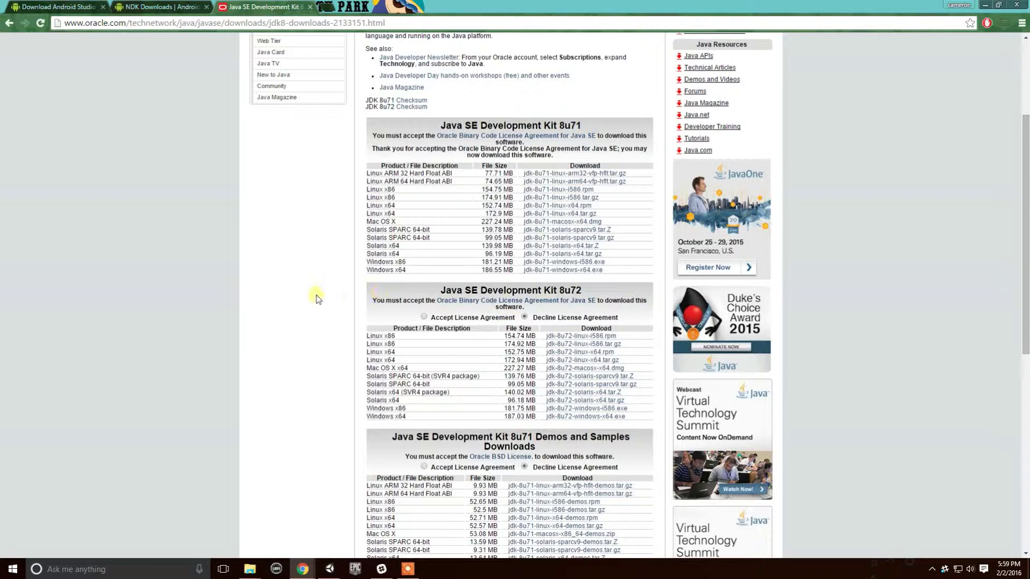
scroll(345, 252, "down", 2)
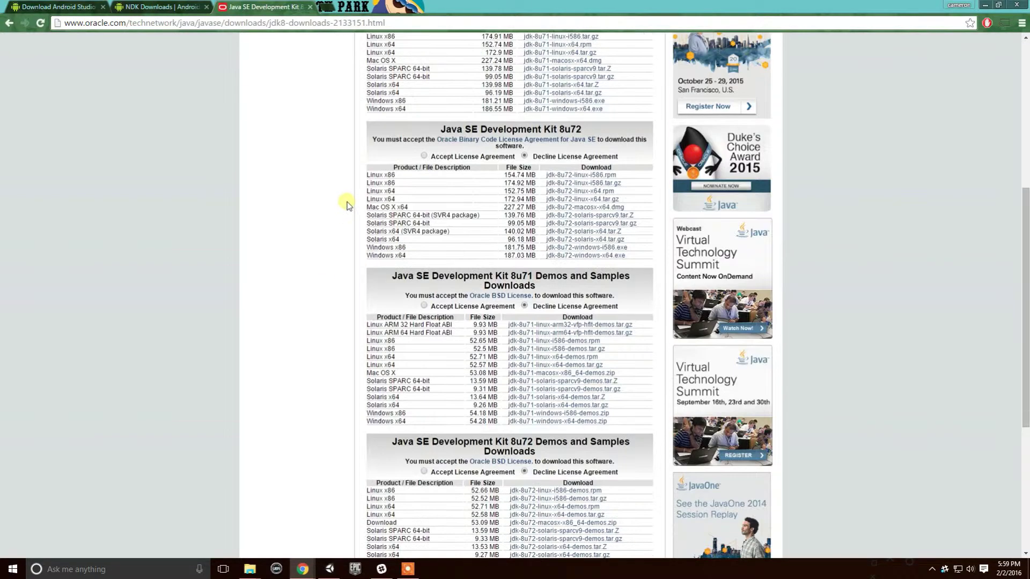
scroll(349, 202, "up", 4)
left_click_drag(583, 233, 382, 227)
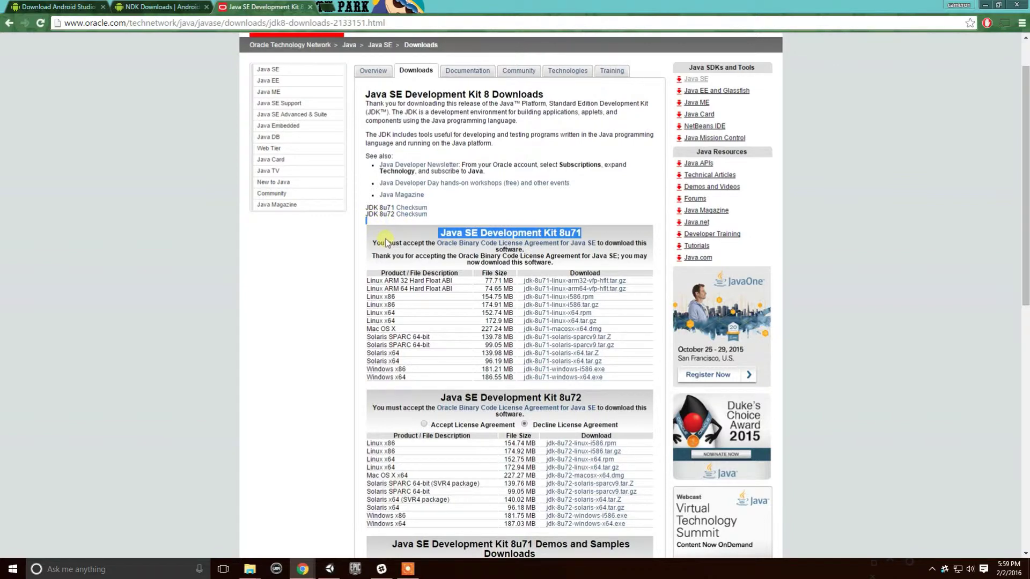
scroll(558, 279, "down", 5)
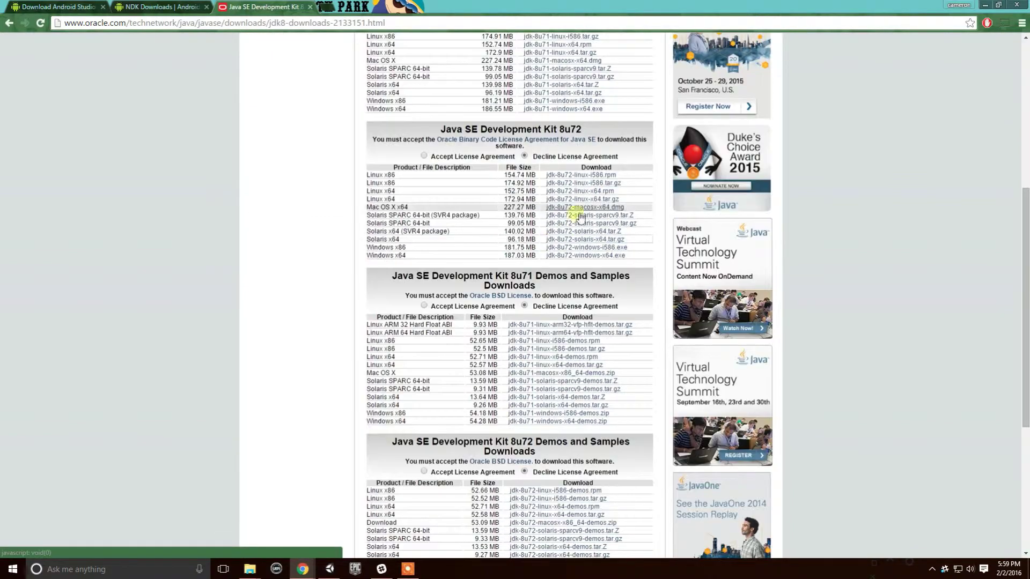
left_click_drag(599, 129, 405, 131)
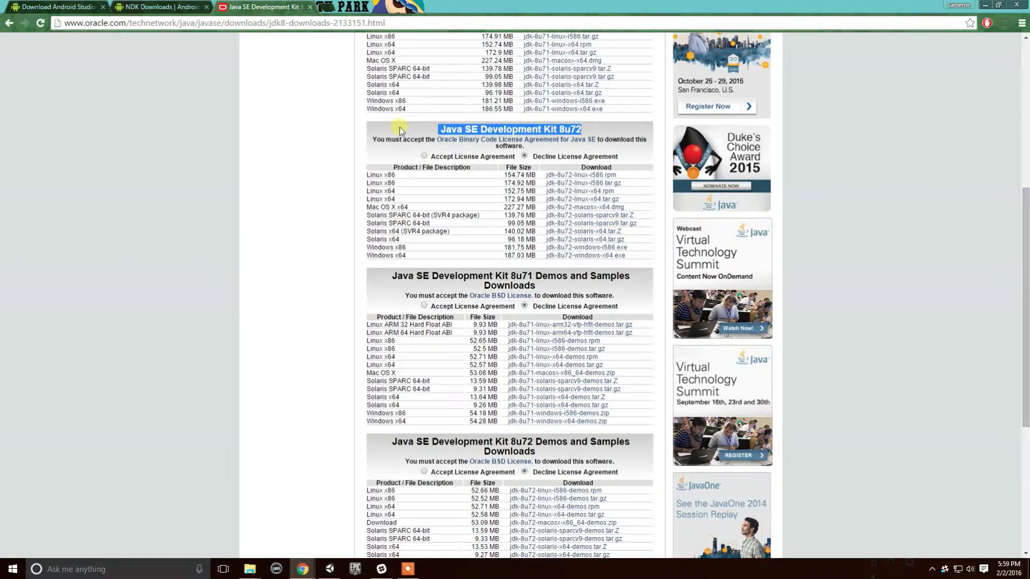
scroll(403, 126, "up", 4)
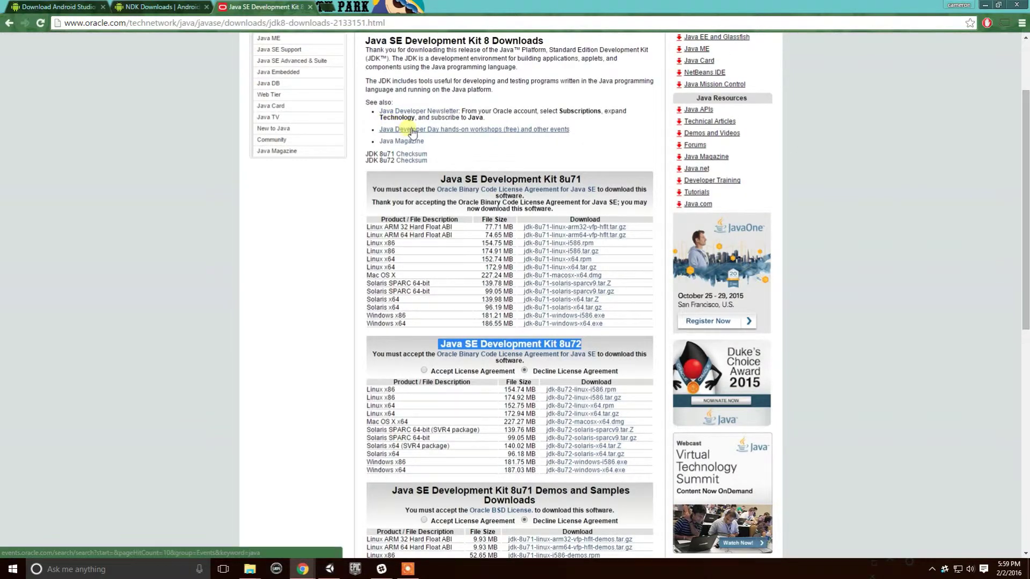
left_click(550, 182)
left_click_drag(588, 177, 437, 193)
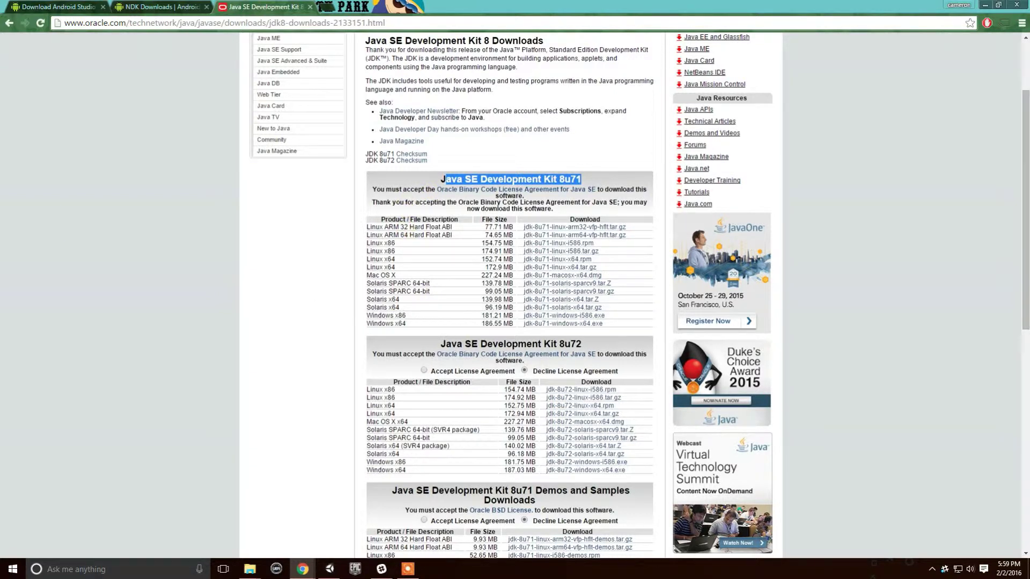
Switch away from and back to the browser, then open a new File Explorer window.
key("alt+Tab")
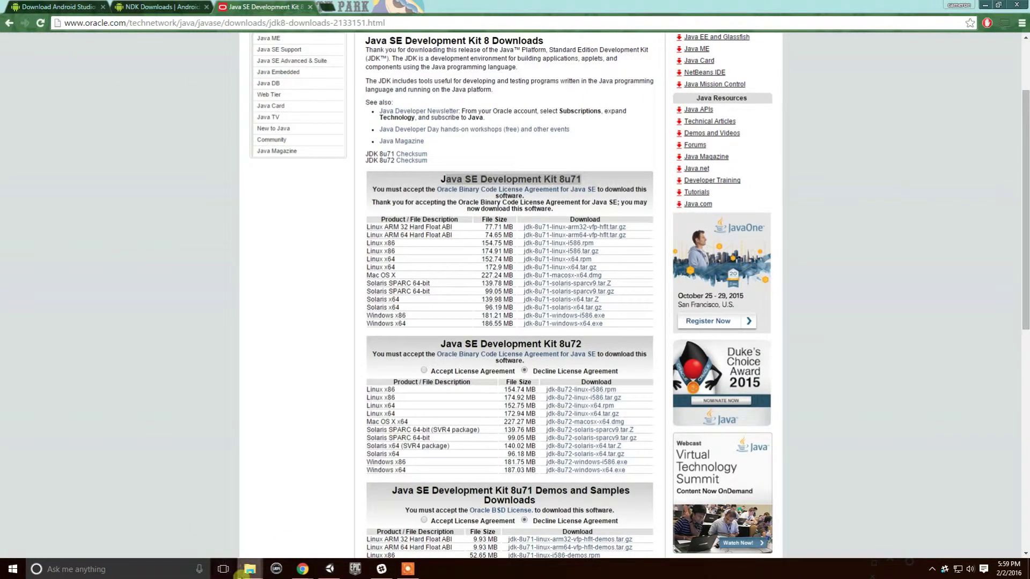
left_click(434, 6)
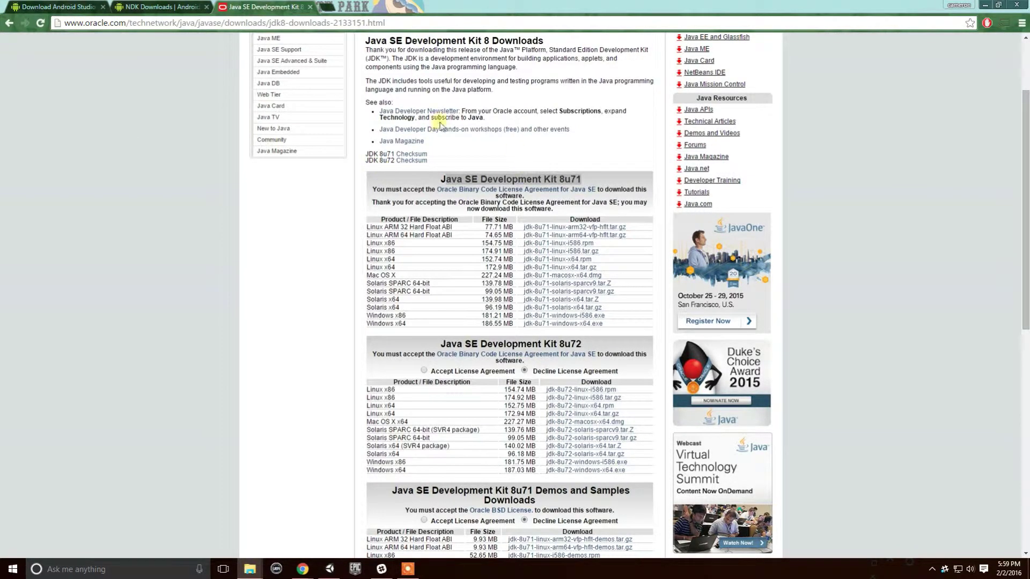
key("super+e")
Browse ExtraSpace (D:), peek into the Java folder, then open the Android folder.
left_click_drag(448, 132, 526, 69)
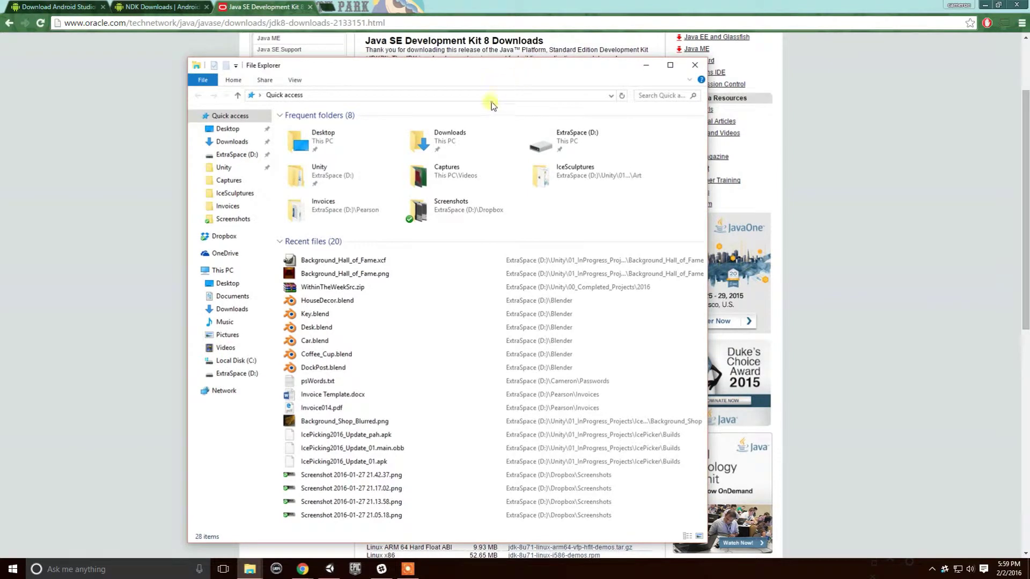
left_click(237, 153)
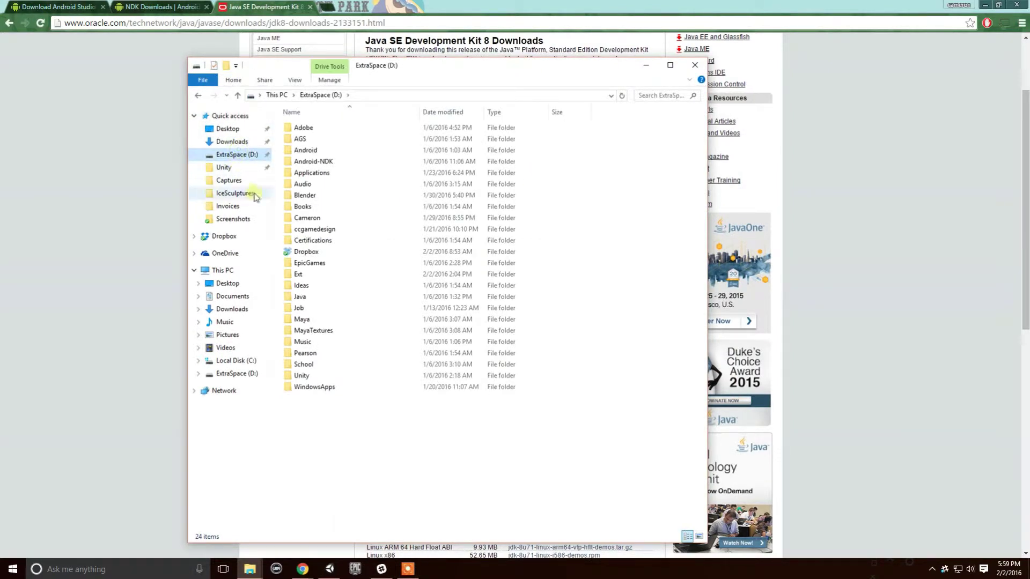
left_click(325, 152)
left_click(322, 161)
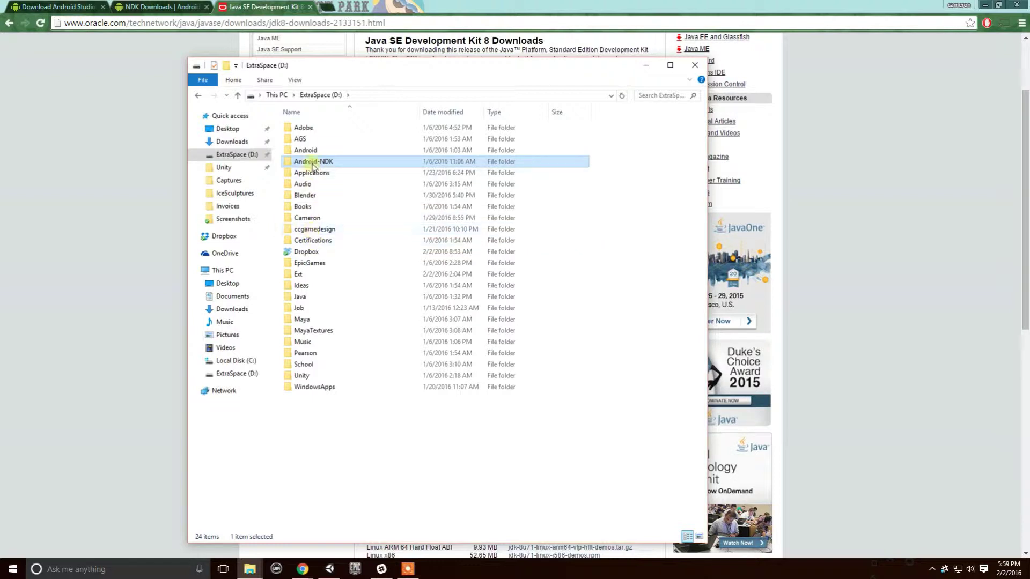
double_click(339, 297)
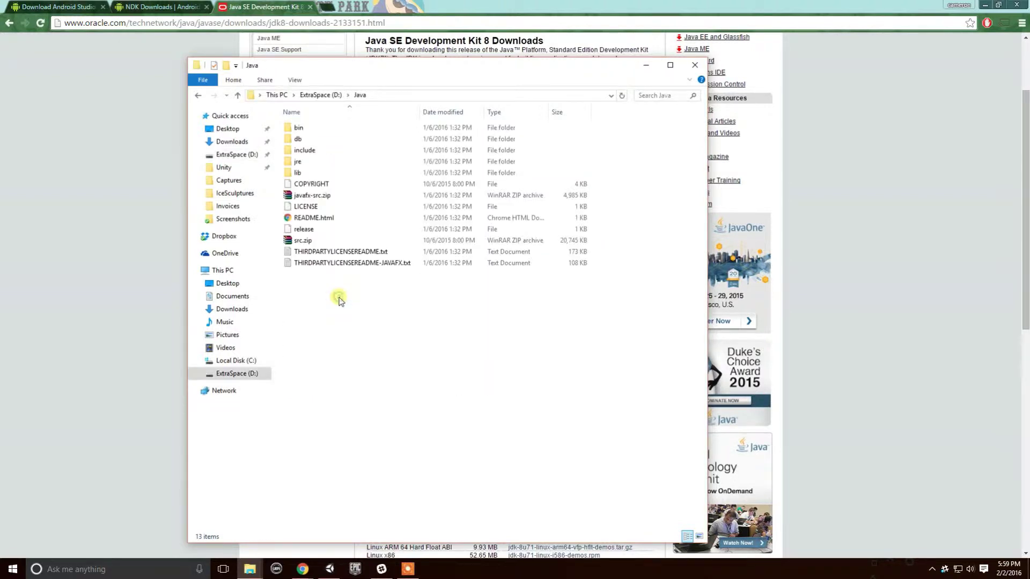
left_click(197, 96)
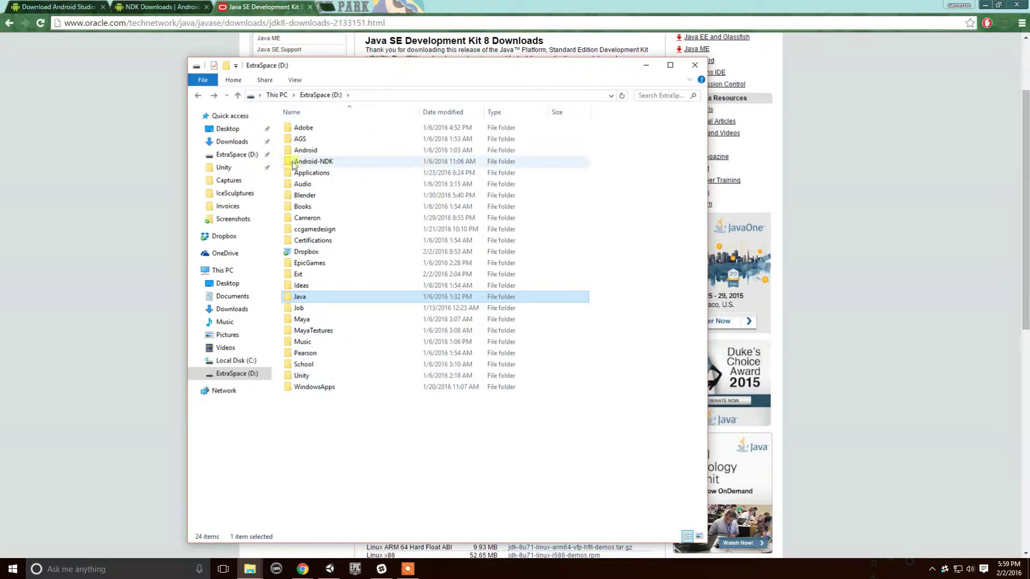
double_click(304, 151)
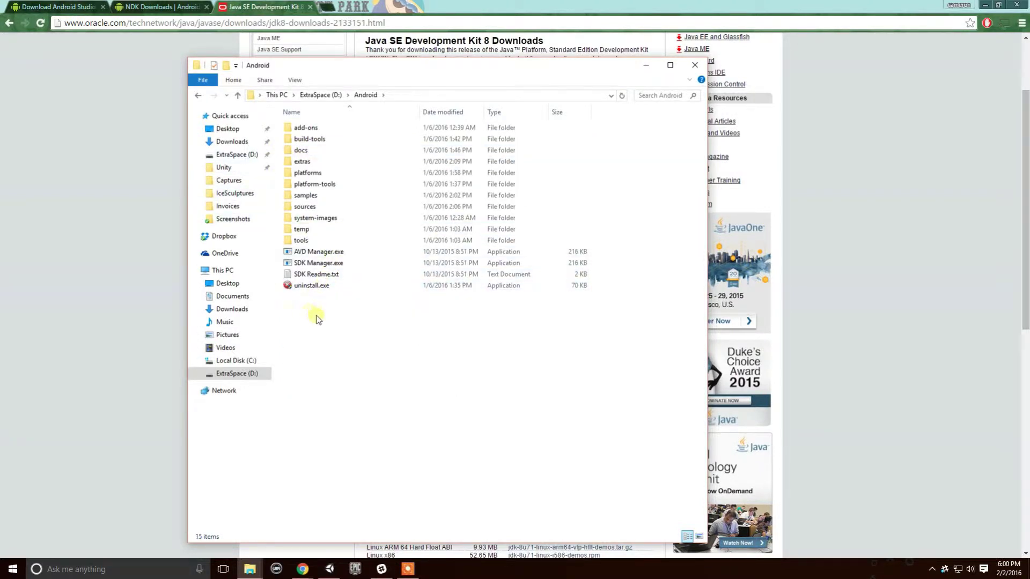
Launch SDK Manager.exe, move File Explorer aside, and enlarge the SDK Manager window.
left_click(338, 266)
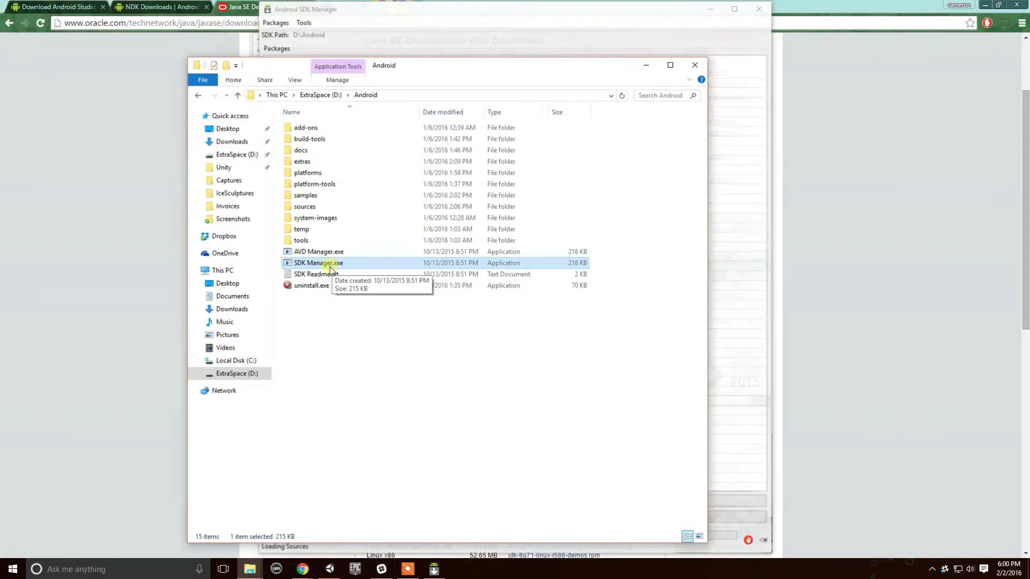
left_click_drag(490, 66, 12, 117)
left_click(198, 115)
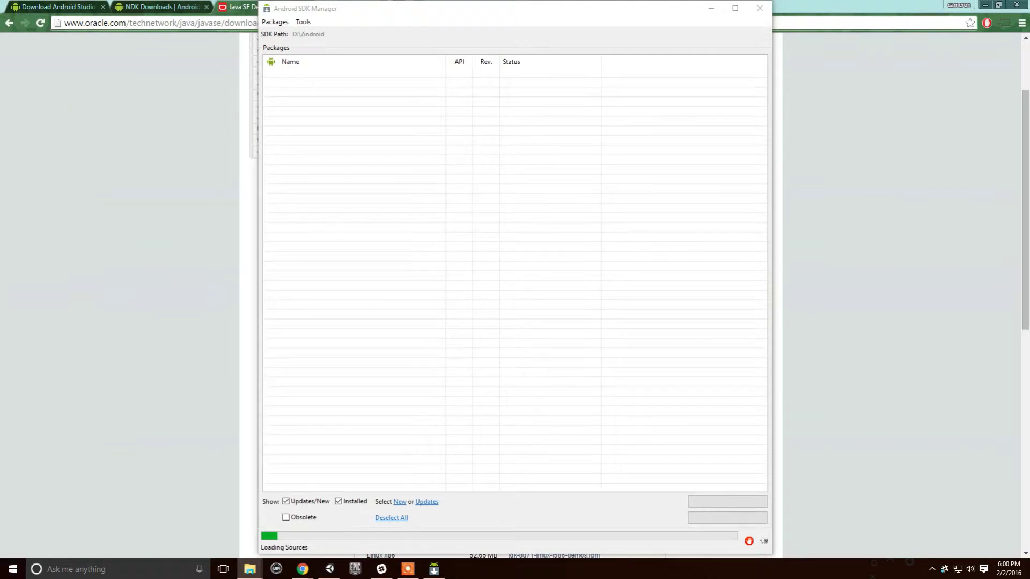
left_click_drag(361, 14, 425, 55)
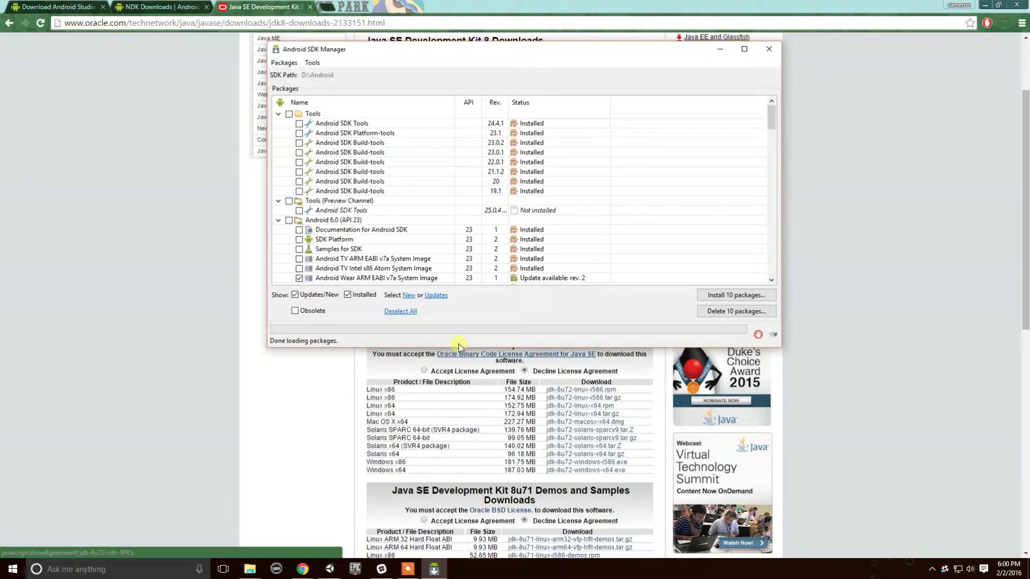
left_click_drag(460, 347, 429, 455)
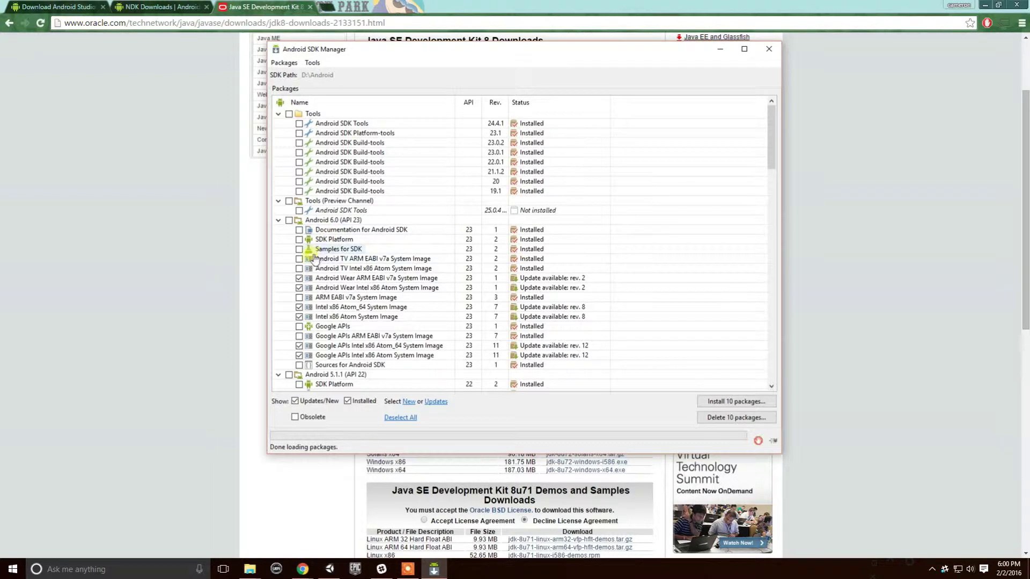
Review installed tools, platforms and extras, including obsolete packages, then minimize SDK Manager.
scroll(316, 260, "down", 5)
left_click_drag(769, 182, 769, 370)
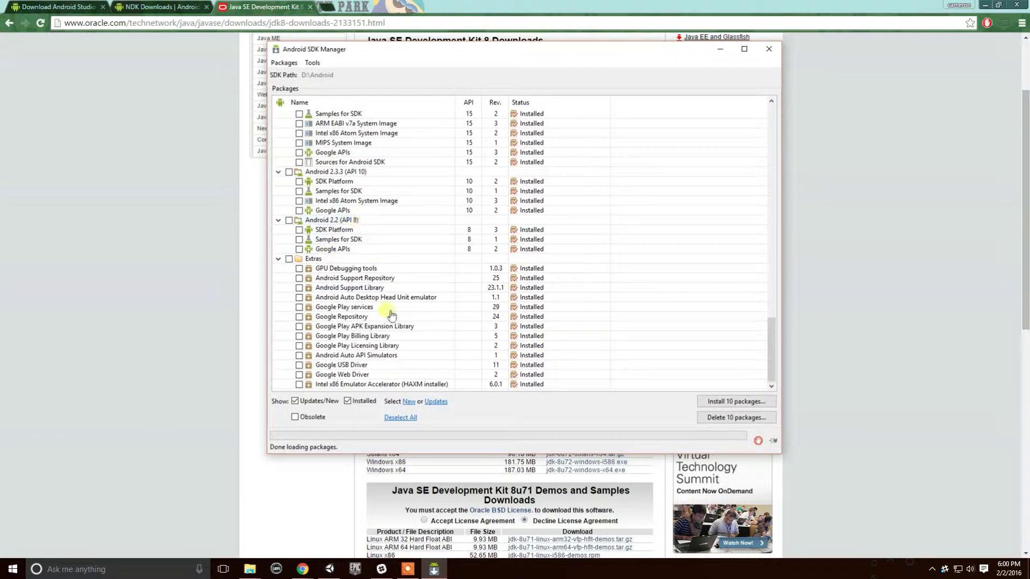
scroll(380, 306, "up", 5)
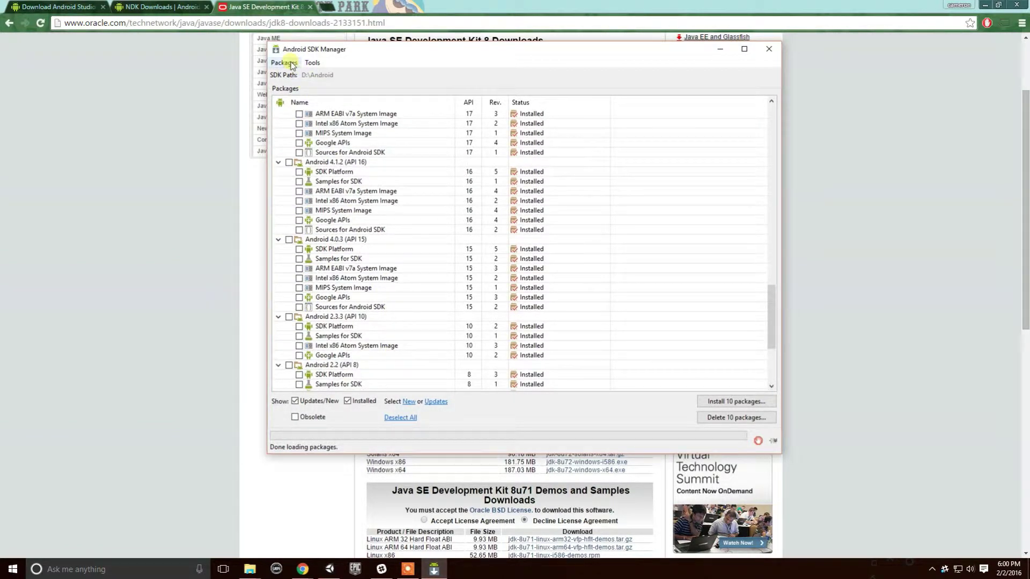
left_click(296, 417)
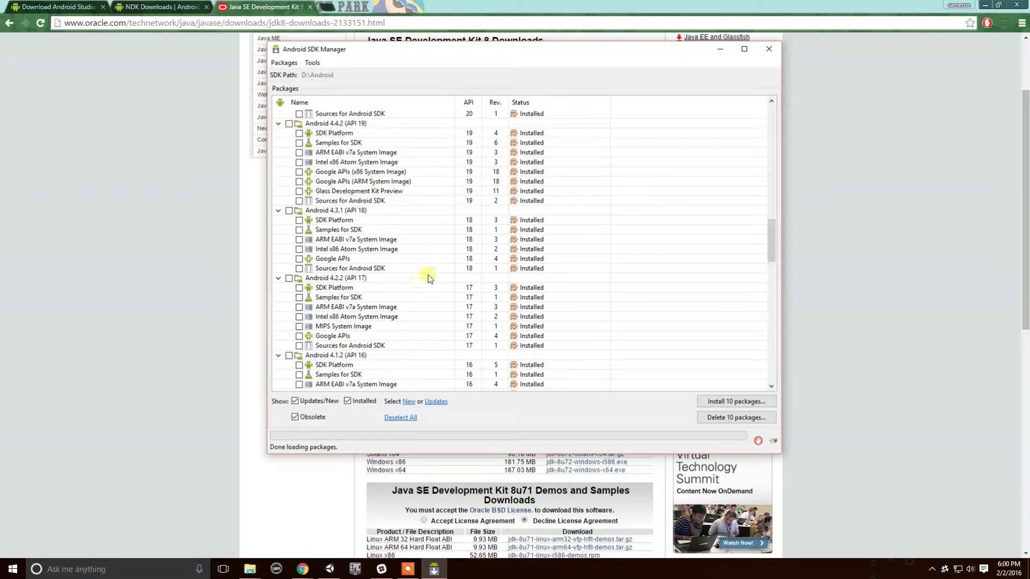
scroll(428, 276, "down", 18)
scroll(428, 276, "down", 7)
scroll(486, 310, "up", 5)
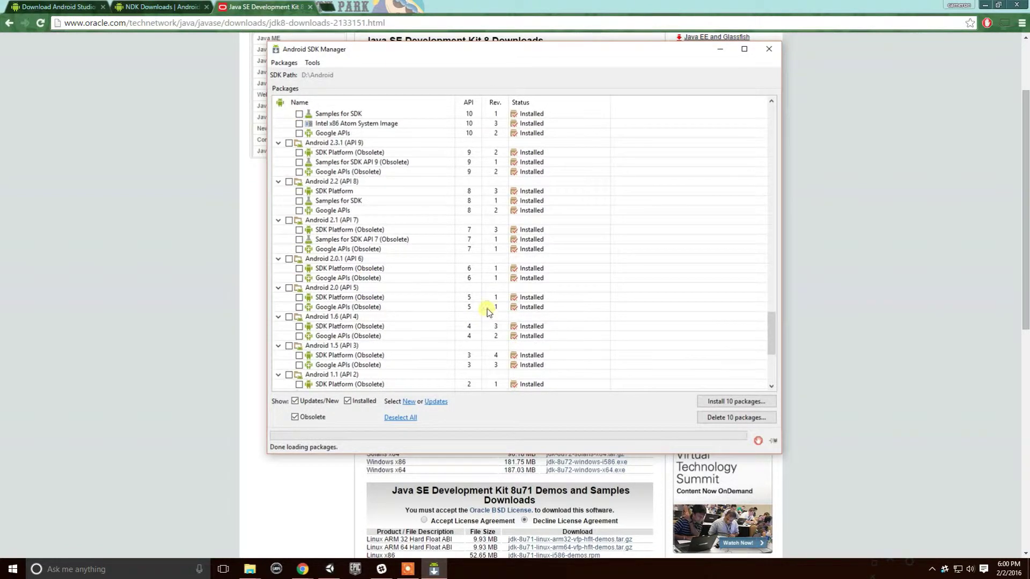
scroll(487, 310, "up", 3)
scroll(488, 307, "down", 7)
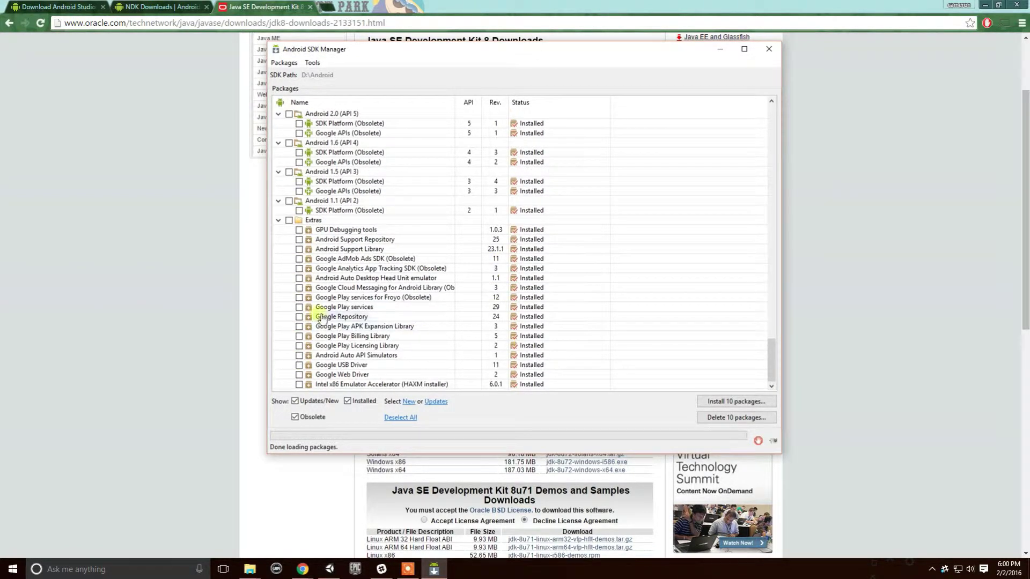
scroll(320, 318, "up", 14)
scroll(321, 318, "up", 20)
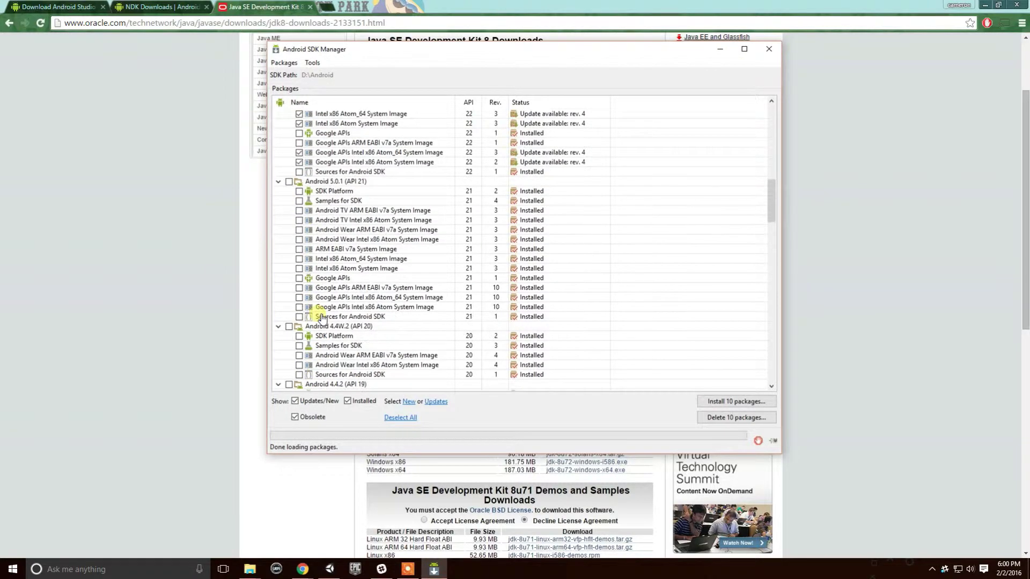
scroll(397, 327, "up", 12)
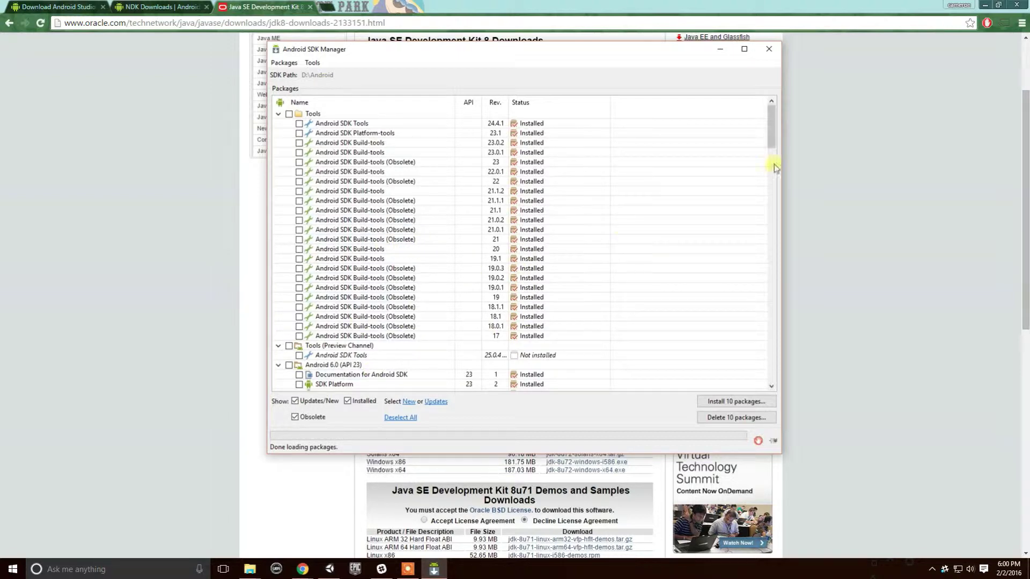
left_click_drag(770, 132, 772, 371)
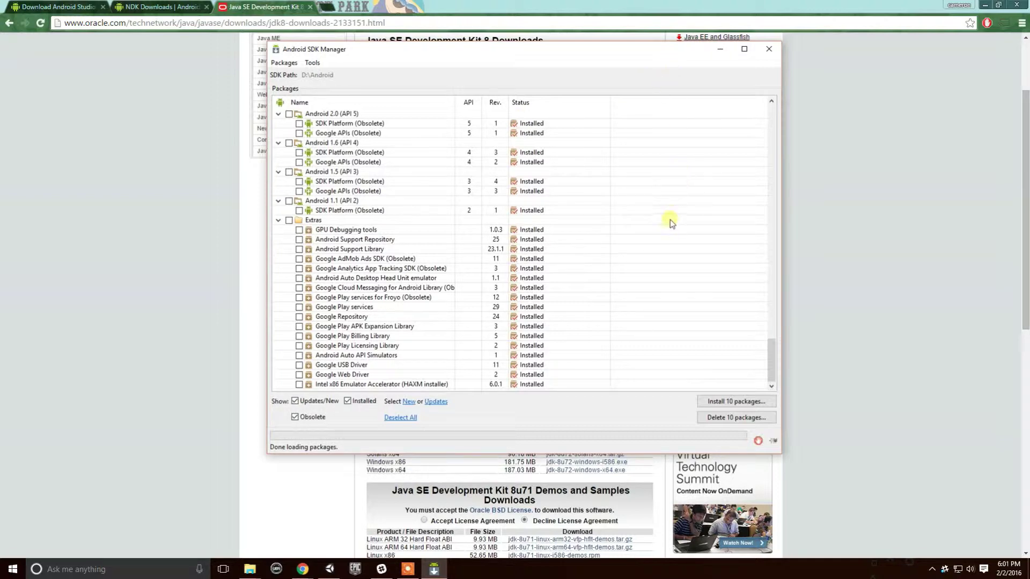
left_click(720, 49)
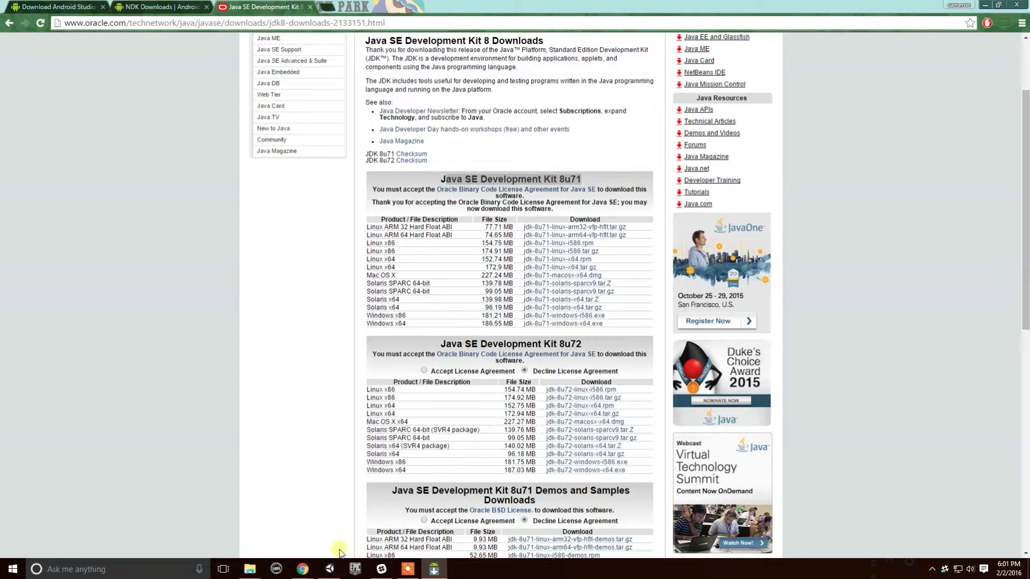
Check the JDK files in D:\Java, close File Explorer, and return to the Unity Test project.
mouse_move(250, 567)
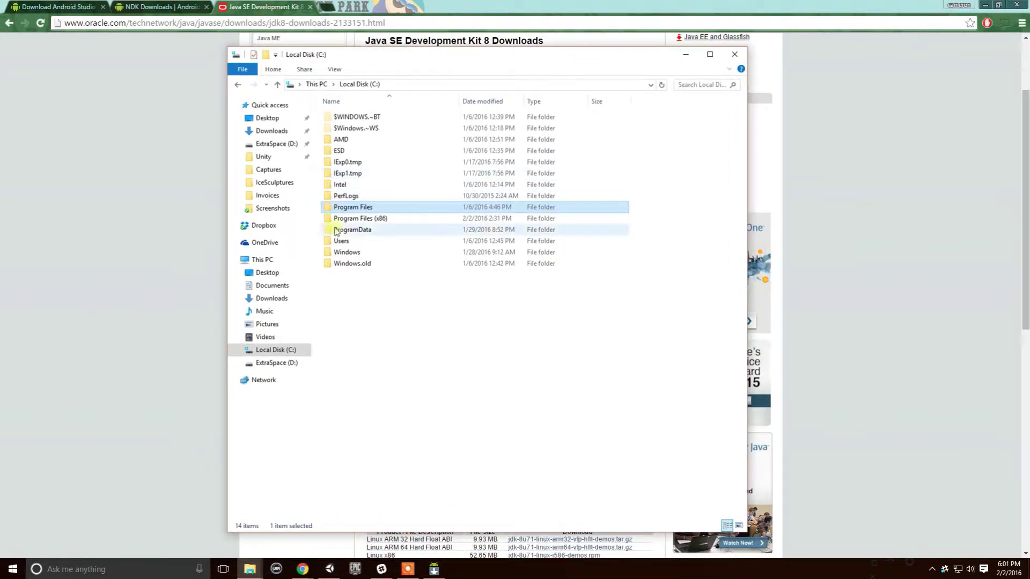
left_click(290, 363)
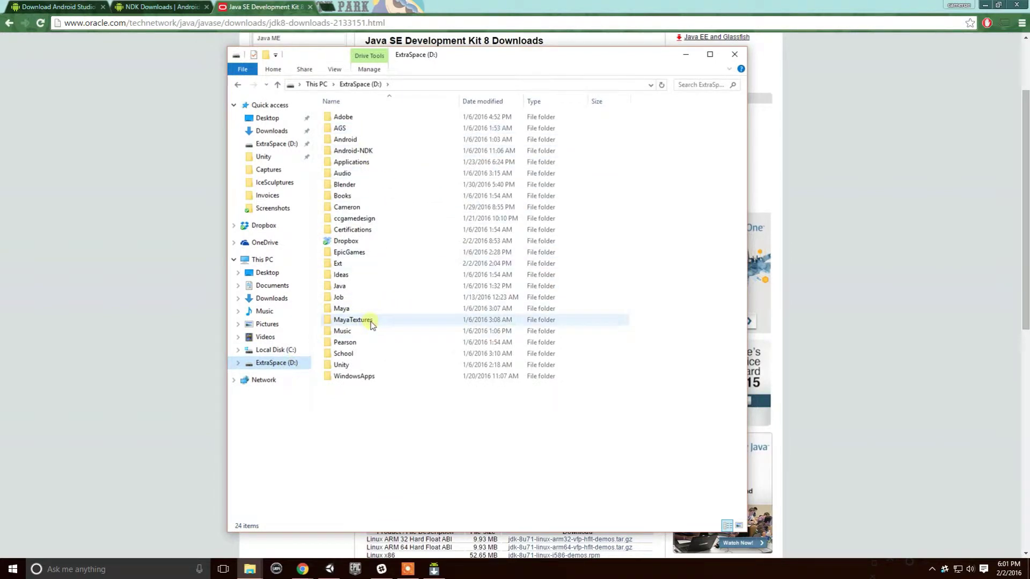
double_click(349, 285)
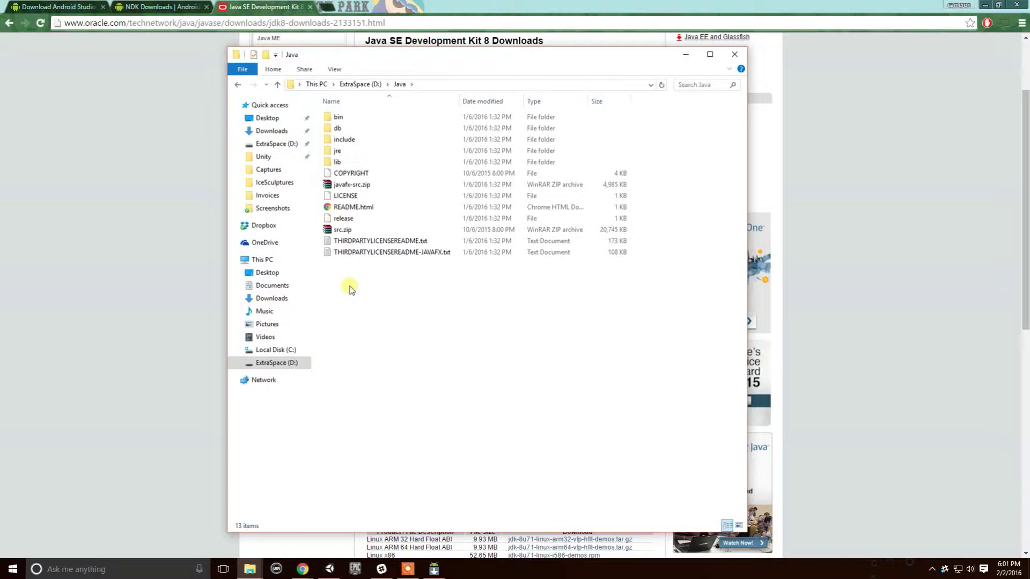
left_click(726, 56)
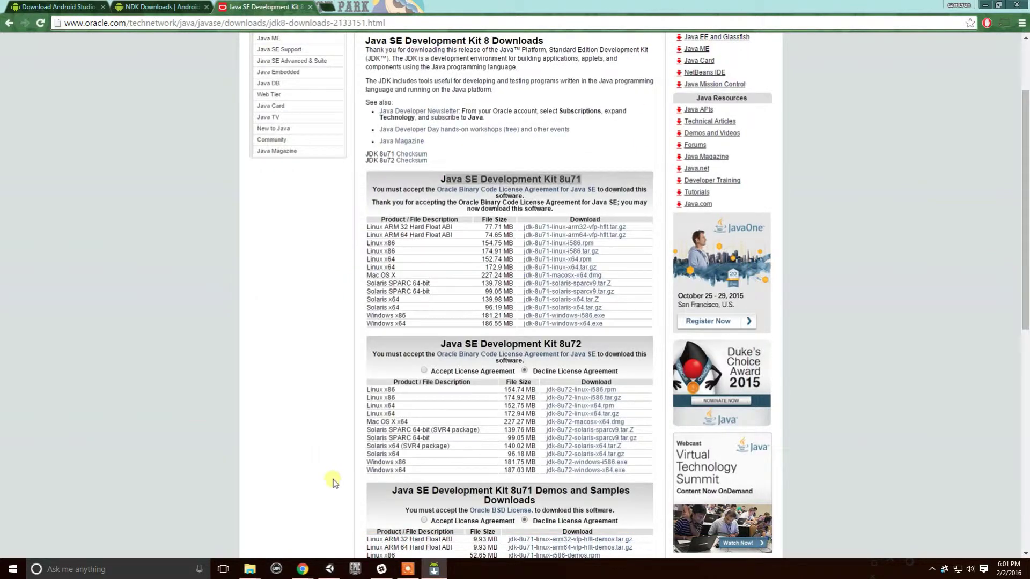
mouse_move(330, 569)
left_click(340, 524)
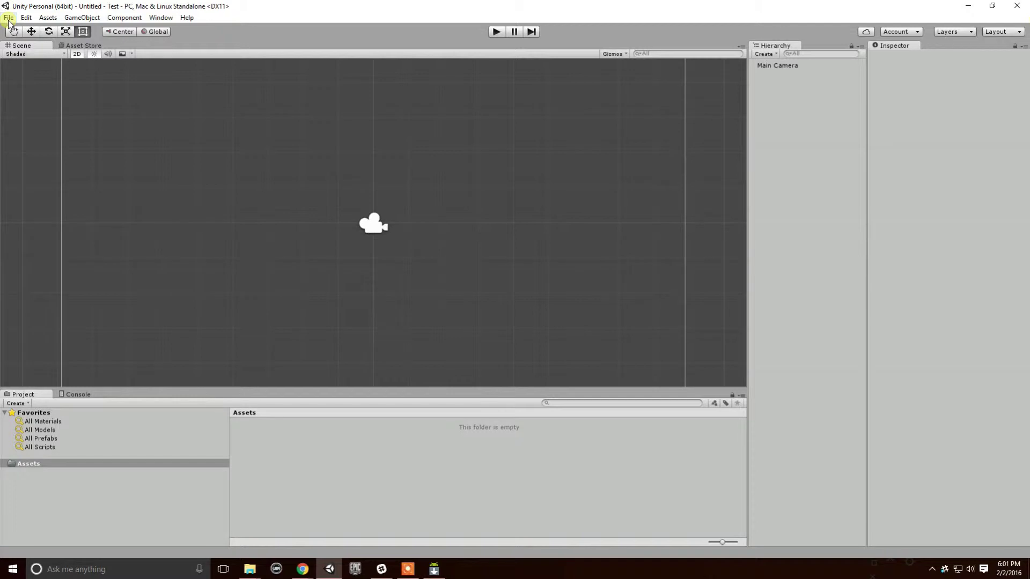
Open Edit > Preferences on External Tools, showing D:/Android, D:/Java and D:/Android-NDK paths.
left_click(26, 19)
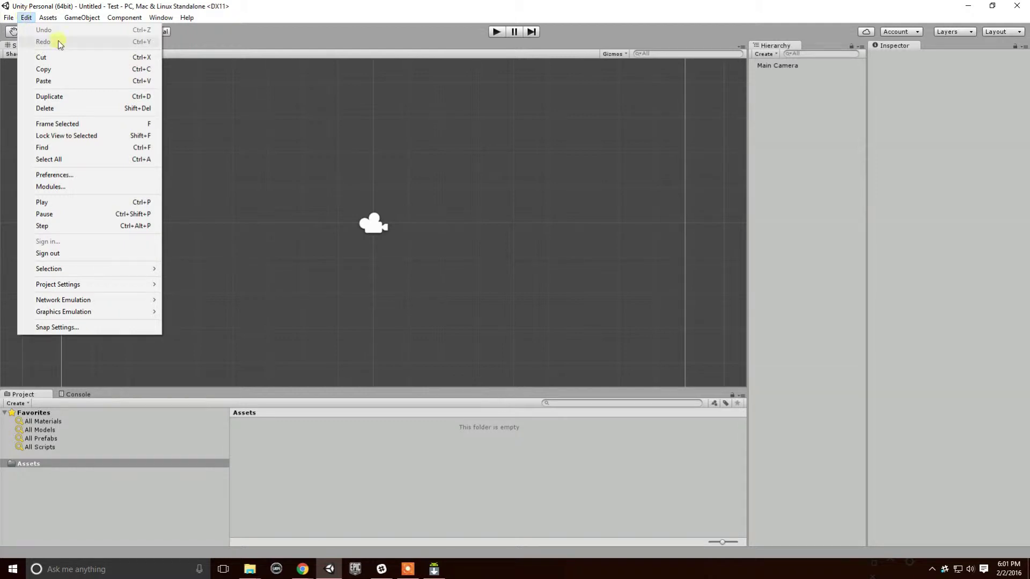
left_click(55, 175)
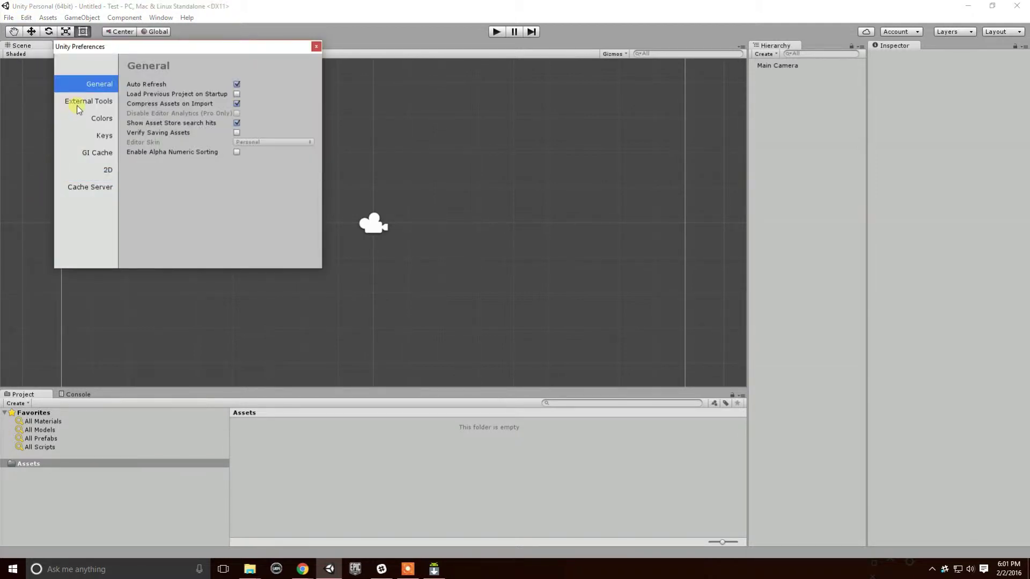
left_click(84, 102)
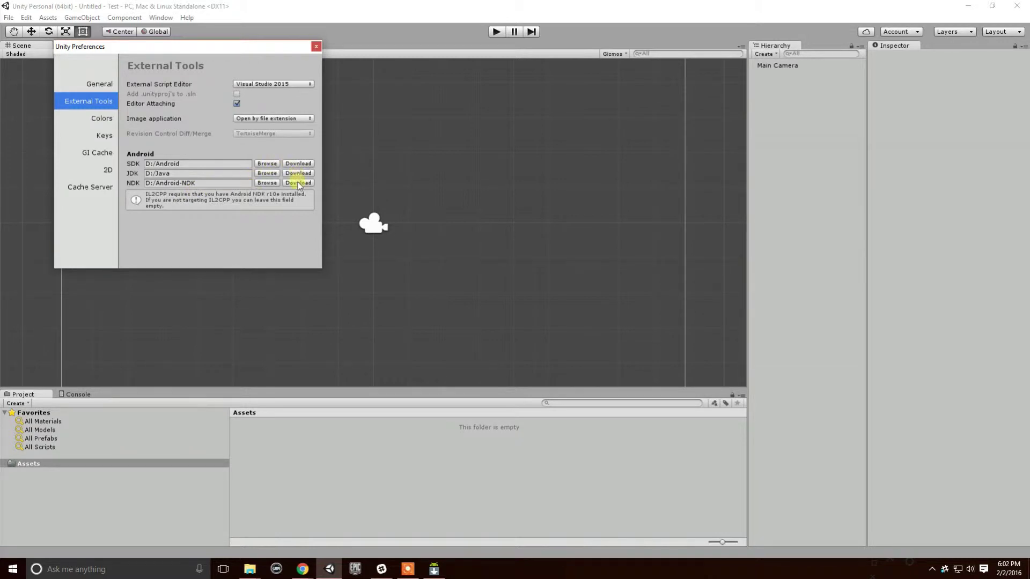
Set the Android SDK location to the D:\Android folder.
left_click(268, 164)
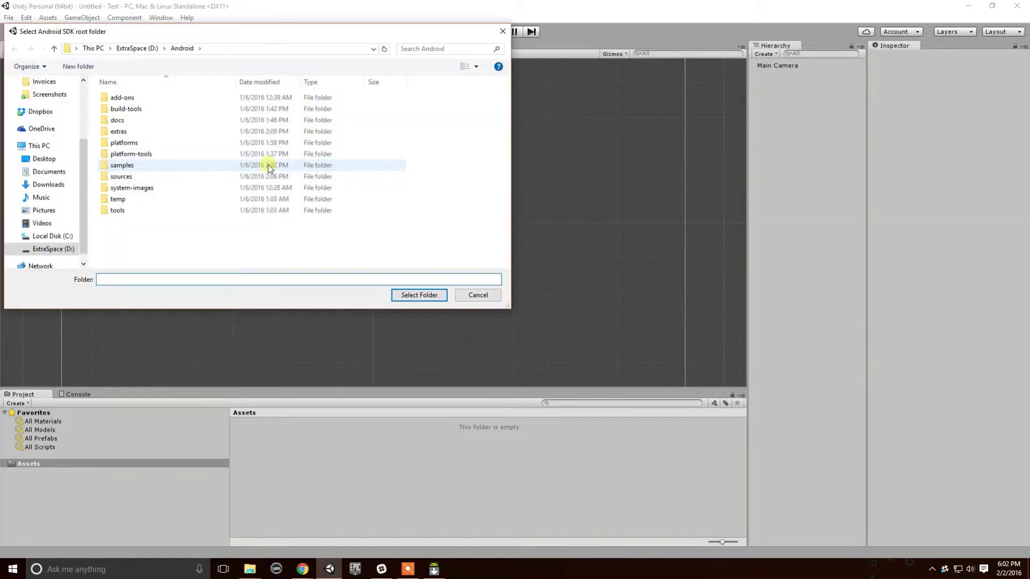
left_click(138, 48)
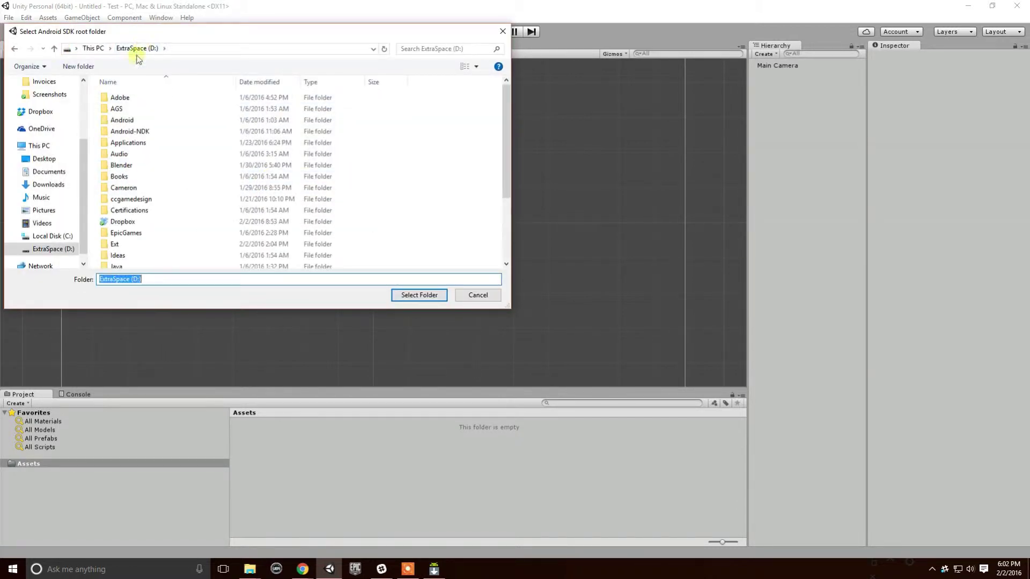
left_click_drag(337, 31, 802, 56)
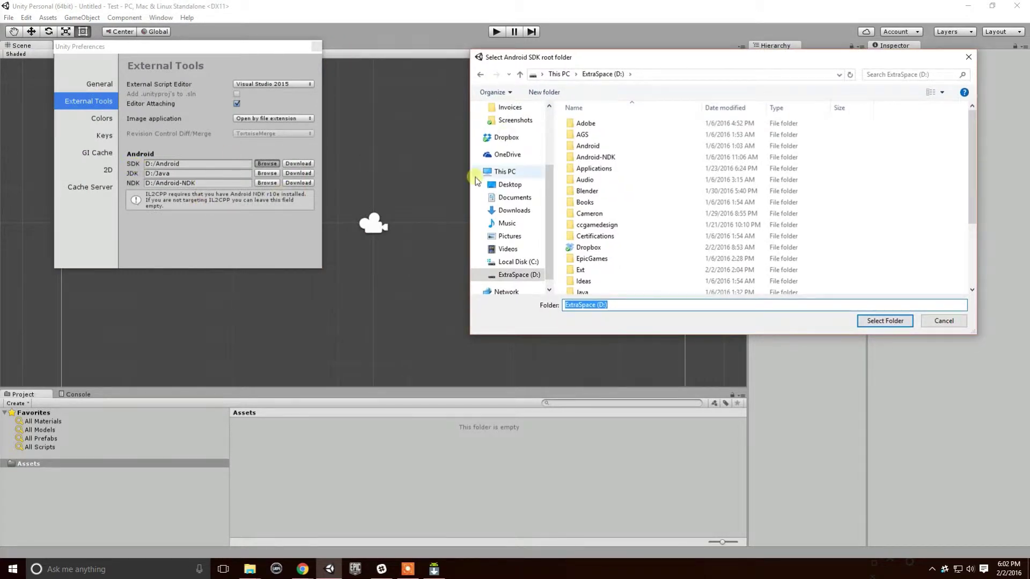
left_click(609, 151)
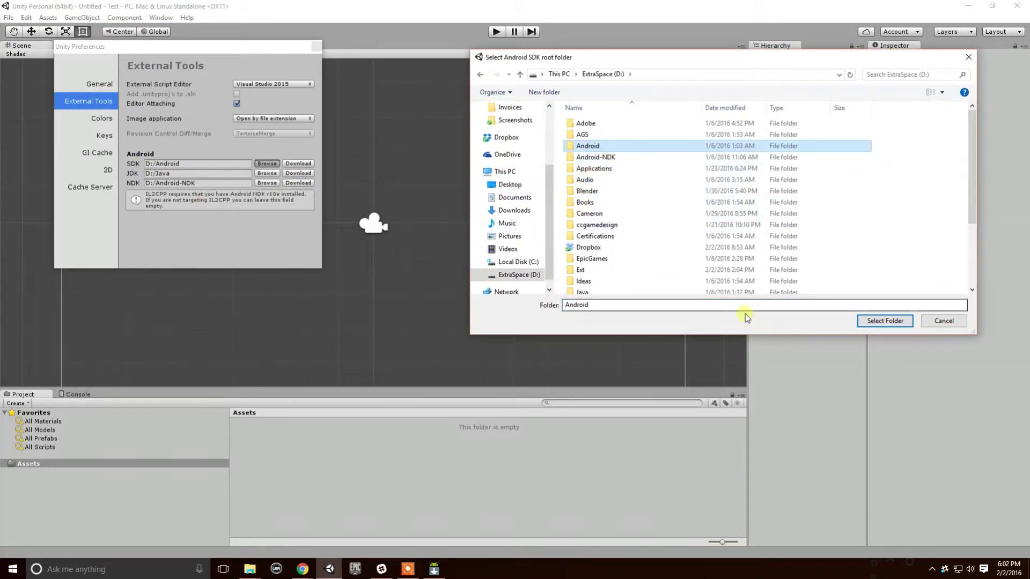
left_click(882, 322)
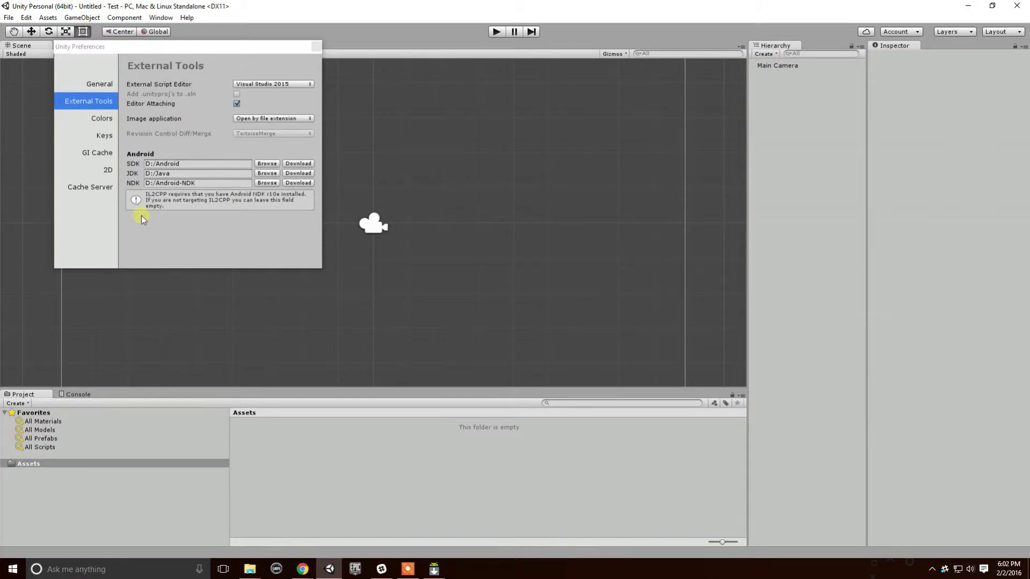
Browse for the JDK location and open the D:\Java folder.
left_click(267, 173)
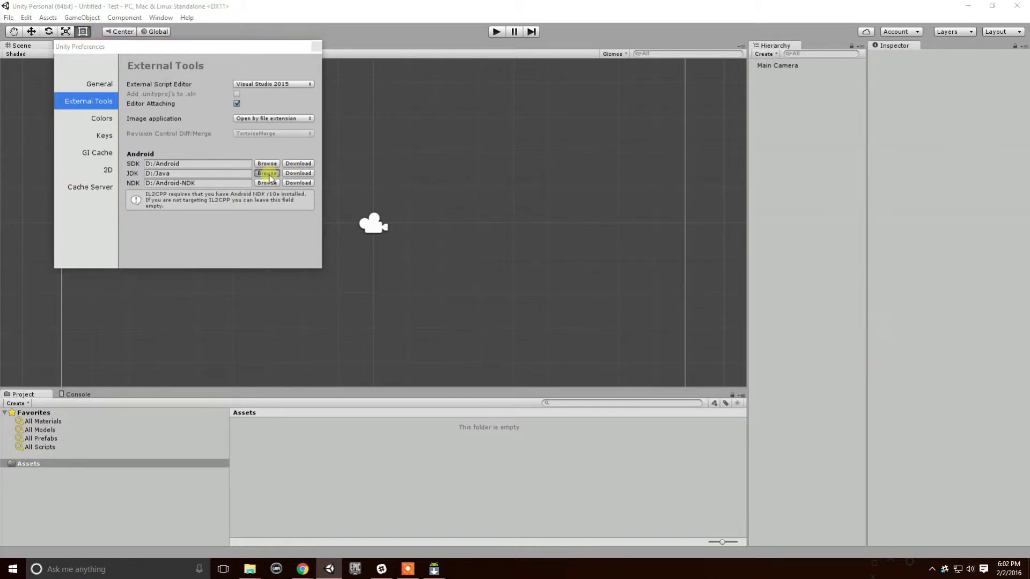
left_click(599, 75)
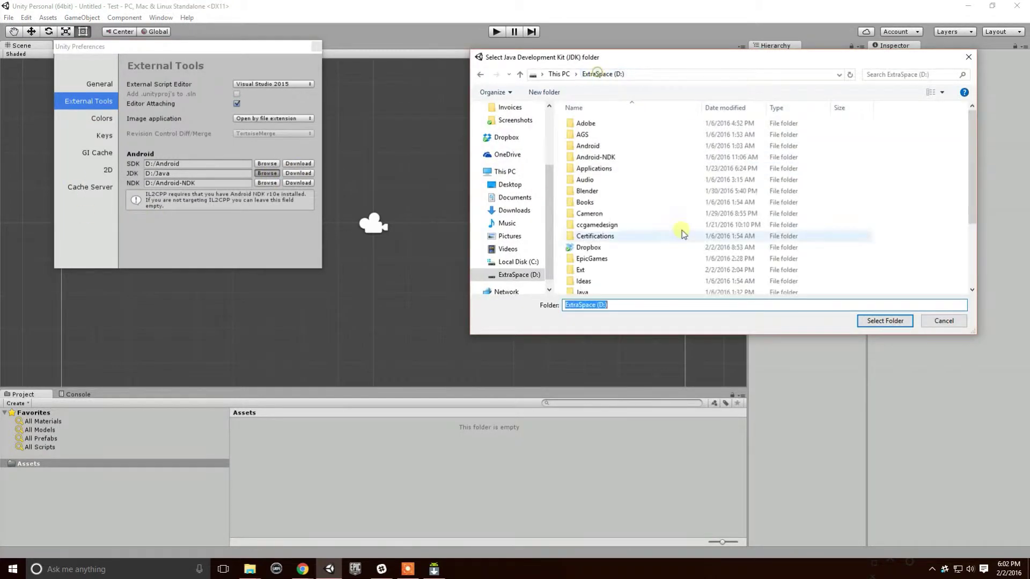
scroll(638, 188, "down", 2)
left_click(598, 234)
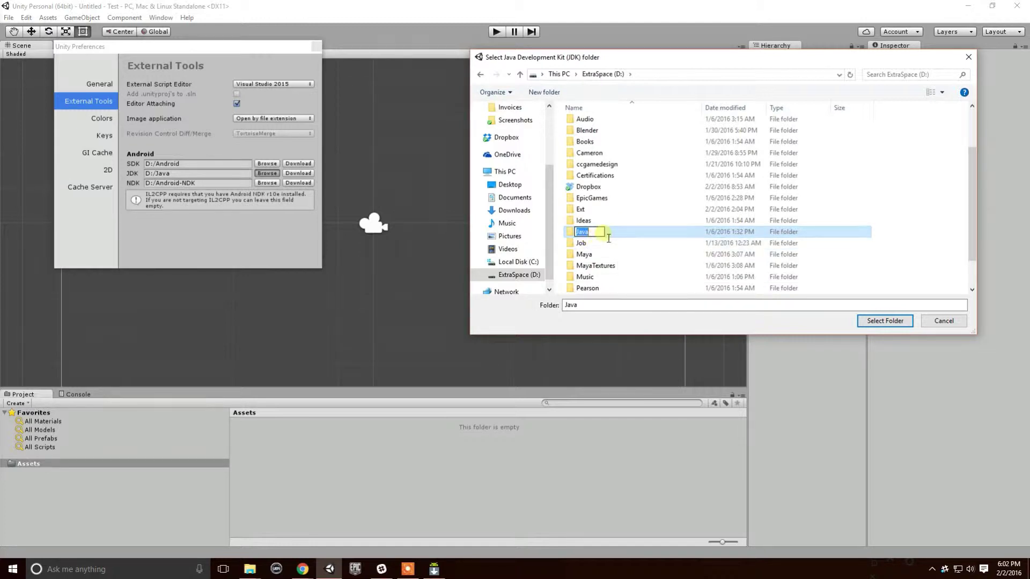
double_click(611, 232)
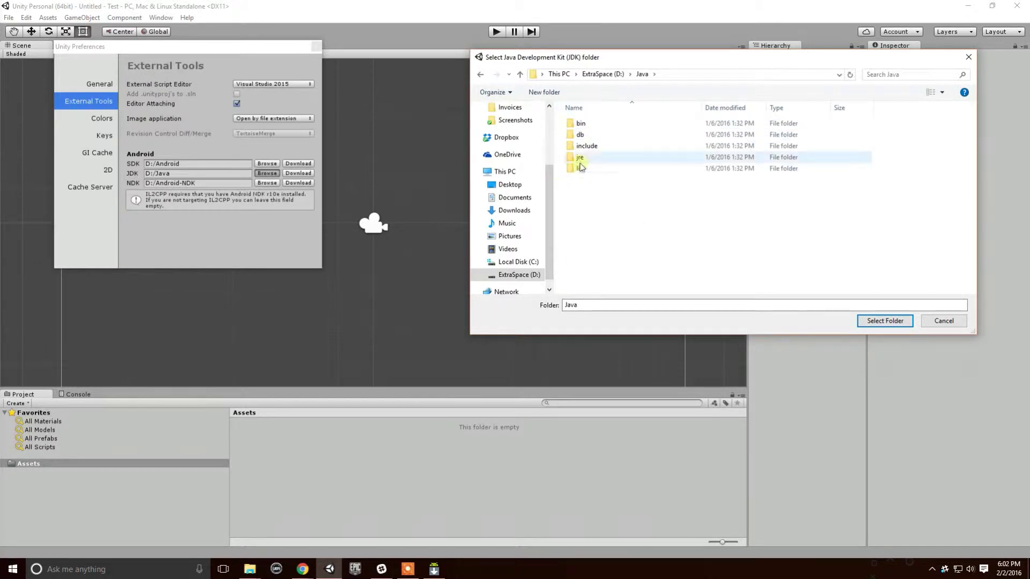
Inspect the Java subfolders including jre, then bring the JDK downloads browser window forward.
left_click(480, 75)
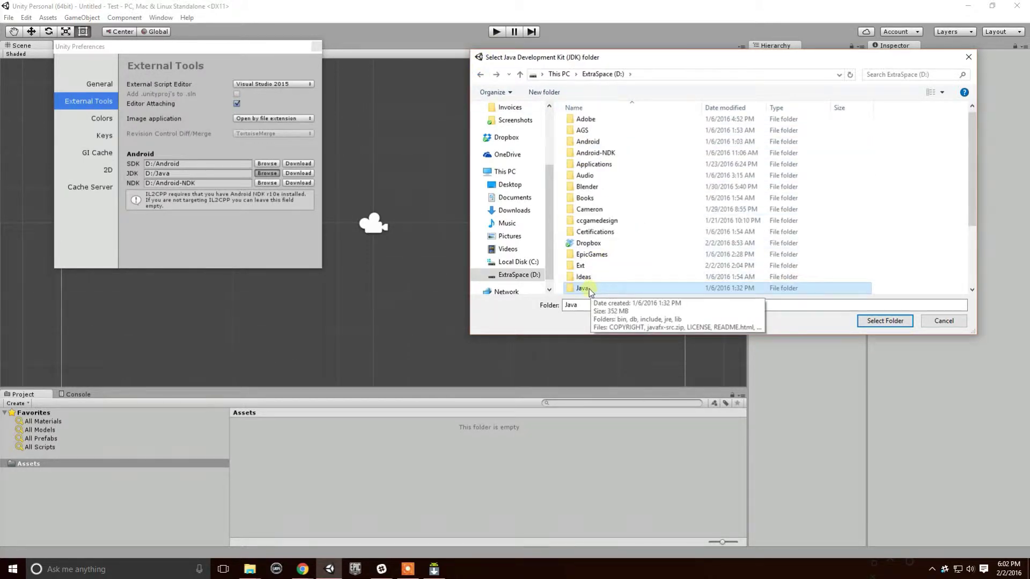
double_click(590, 288)
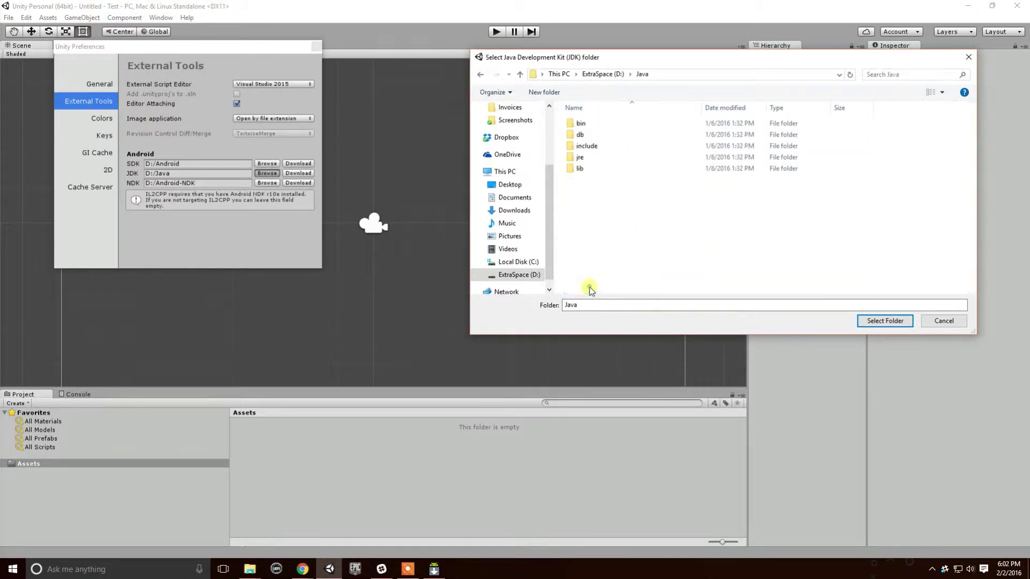
key("Down")
key("Down")
key("Down")
key("Down")
key("Down")
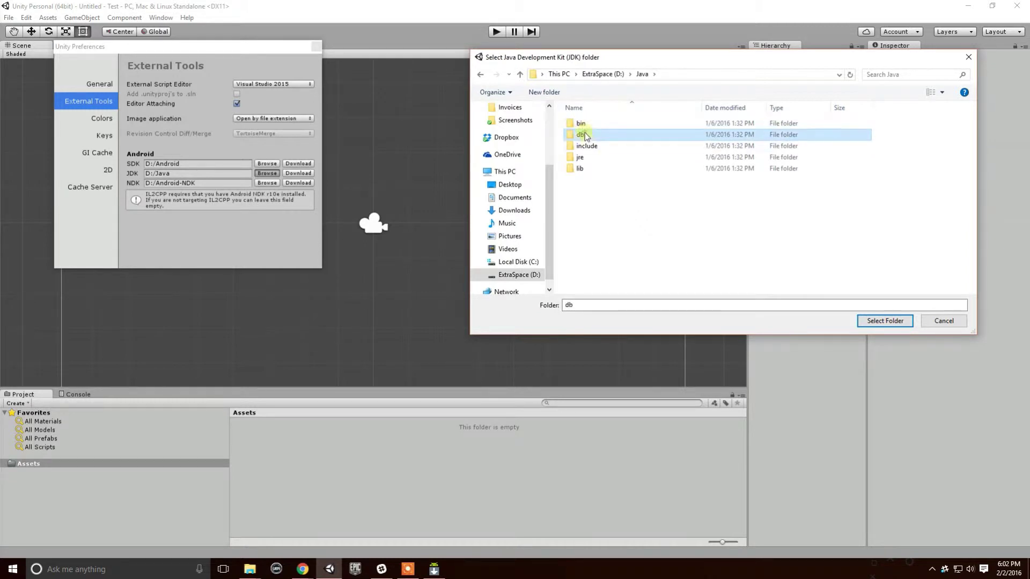
left_click(480, 75)
double_click(589, 288)
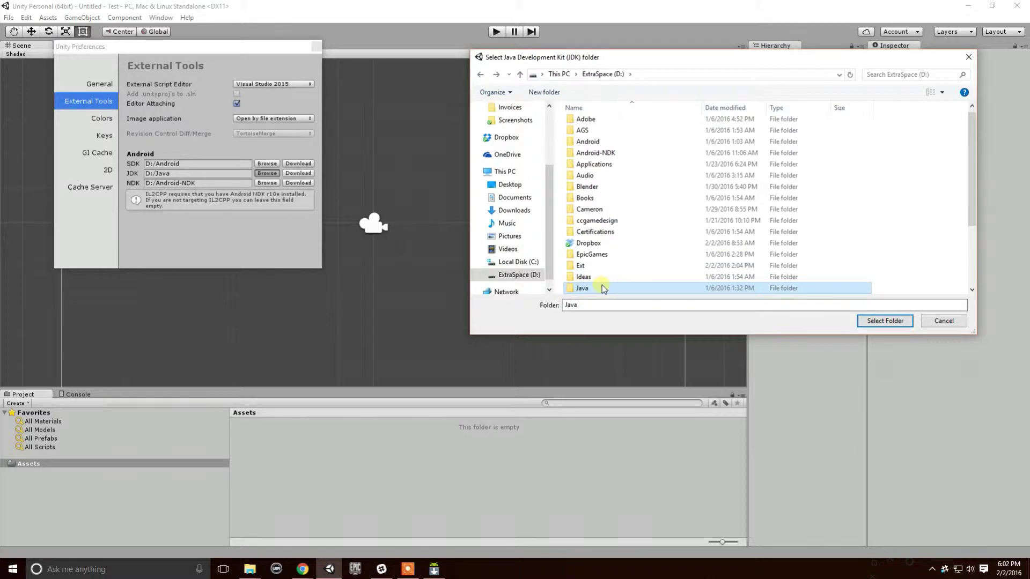
double_click(582, 157)
key("BackSpace")
left_click(294, 570)
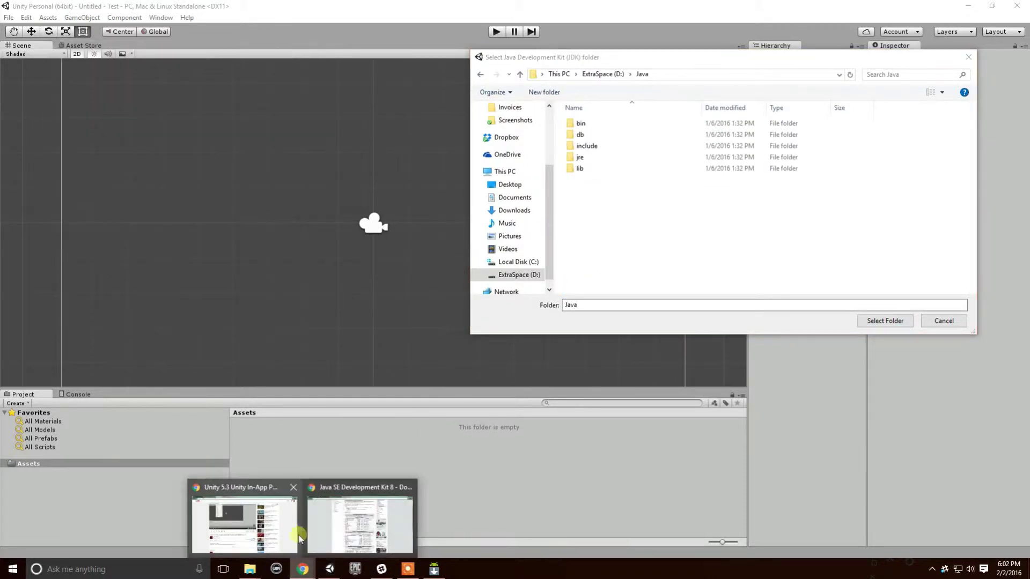
left_click(331, 520)
Search 'jre' in a new tab and open Oracle's Java SE Runtime Environment 8 Downloads page.
left_click(325, 7)
type("jre")
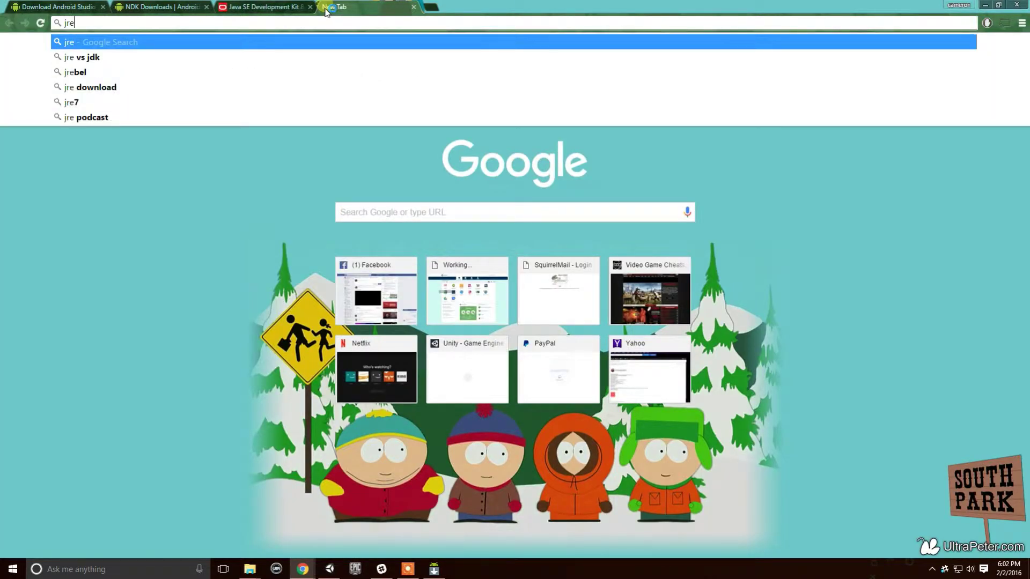
key("Return")
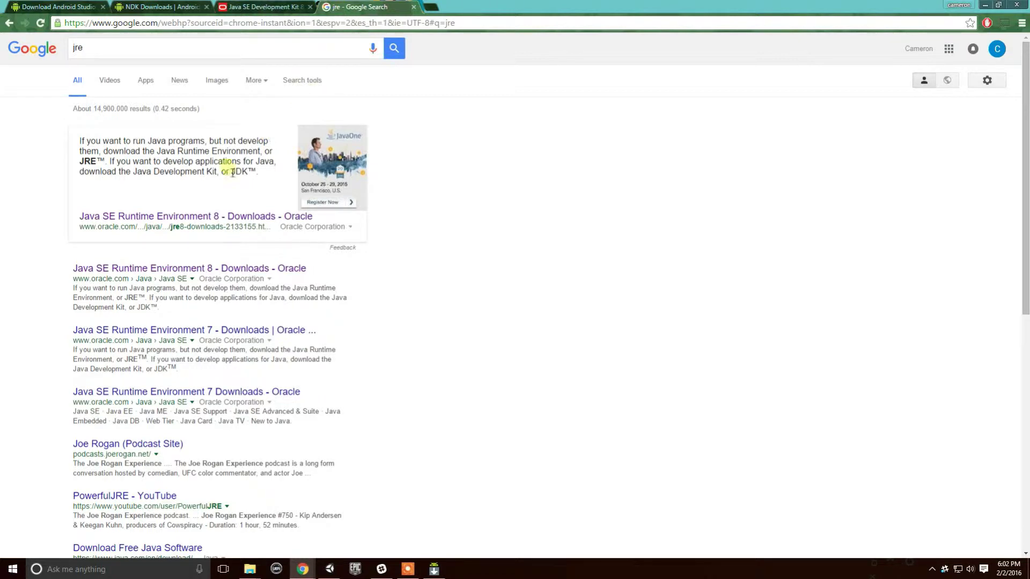
left_click(168, 269)
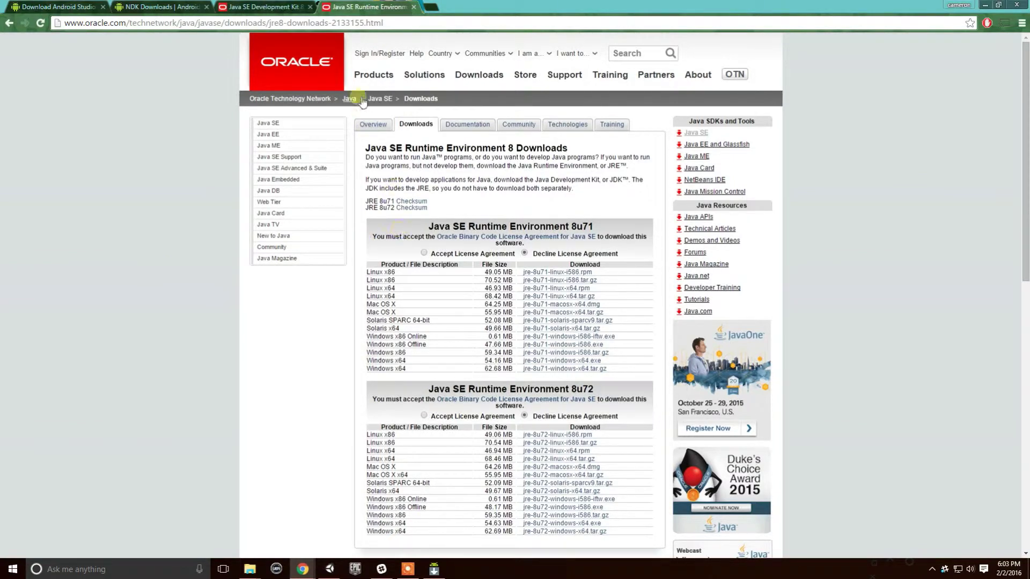
Flip between the JDK 8 and JRE 8 tabs, ending on the JRE 8u71/8u72 list.
left_click(268, 7)
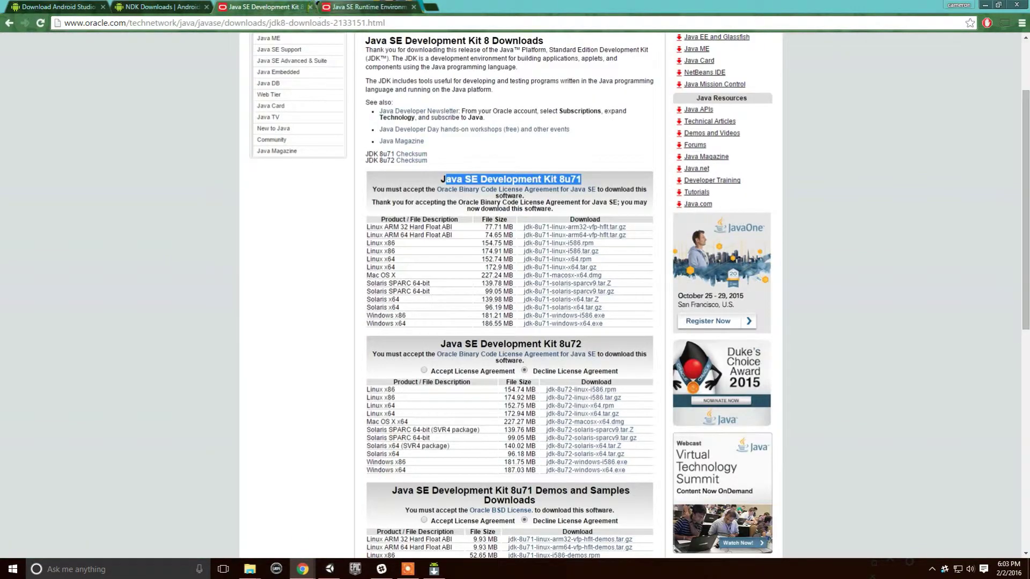
left_click(367, 6)
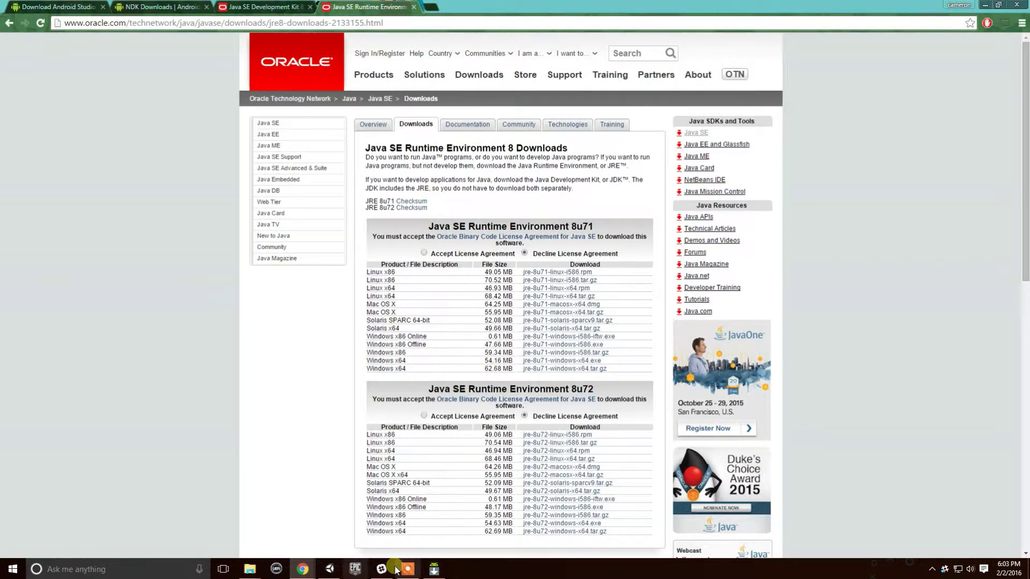
mouse_move(249, 569)
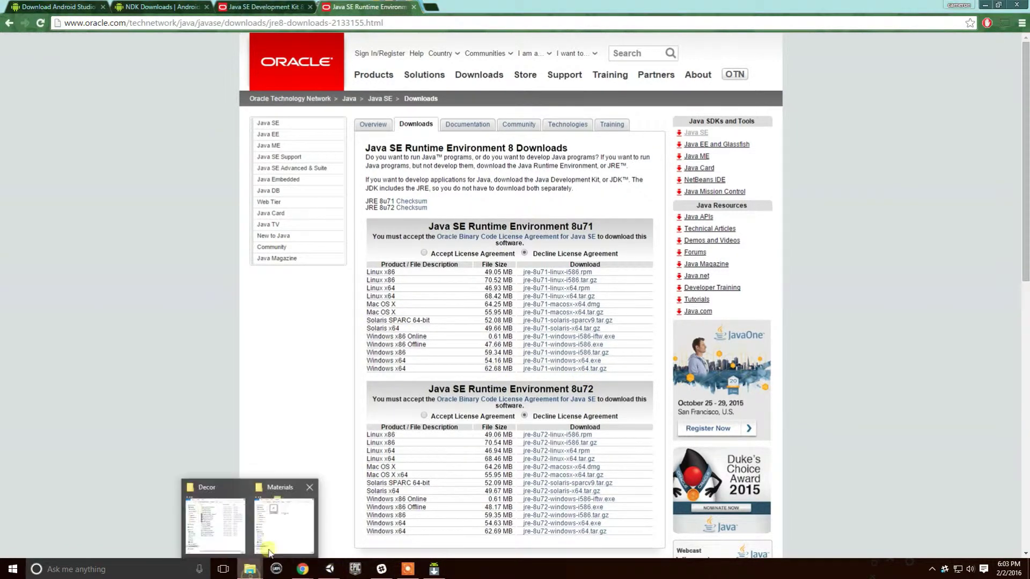
mouse_move(225, 522)
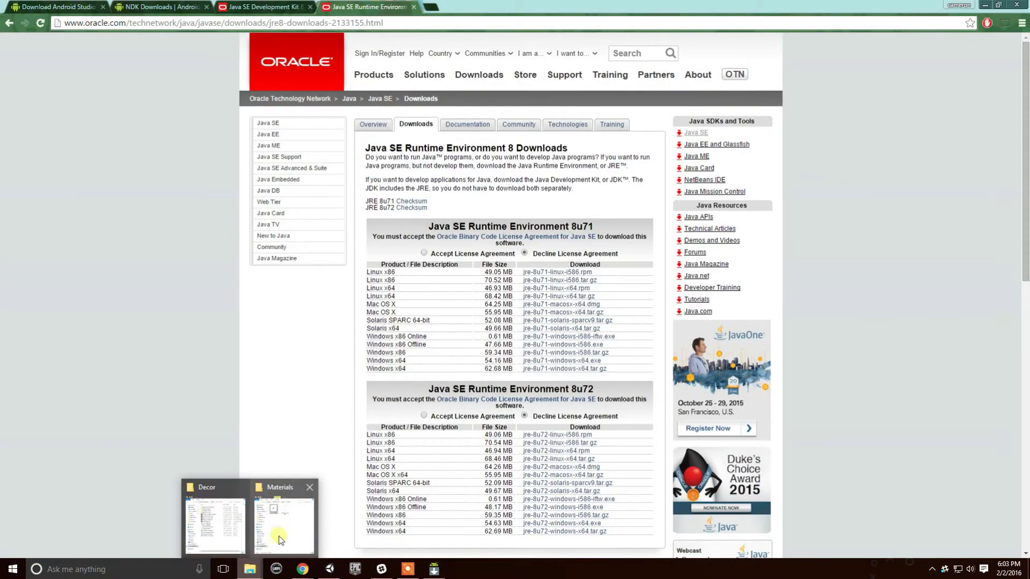
mouse_move(281, 538)
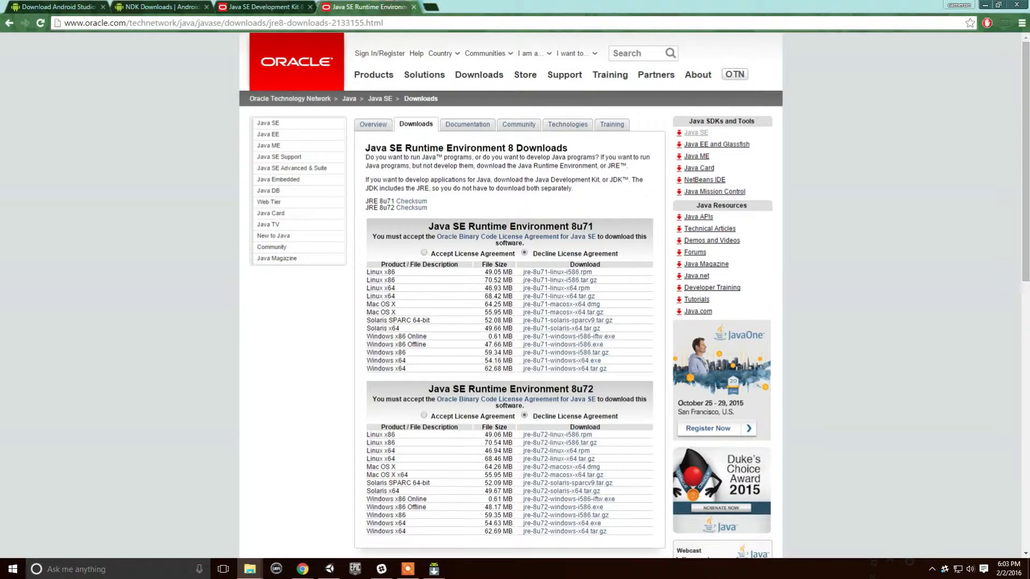
Check the jre and other subfolders in ExtraSpace (D:) > Java, then return to Unity's JDK picker.
key("super+e")
left_click(423, 216)
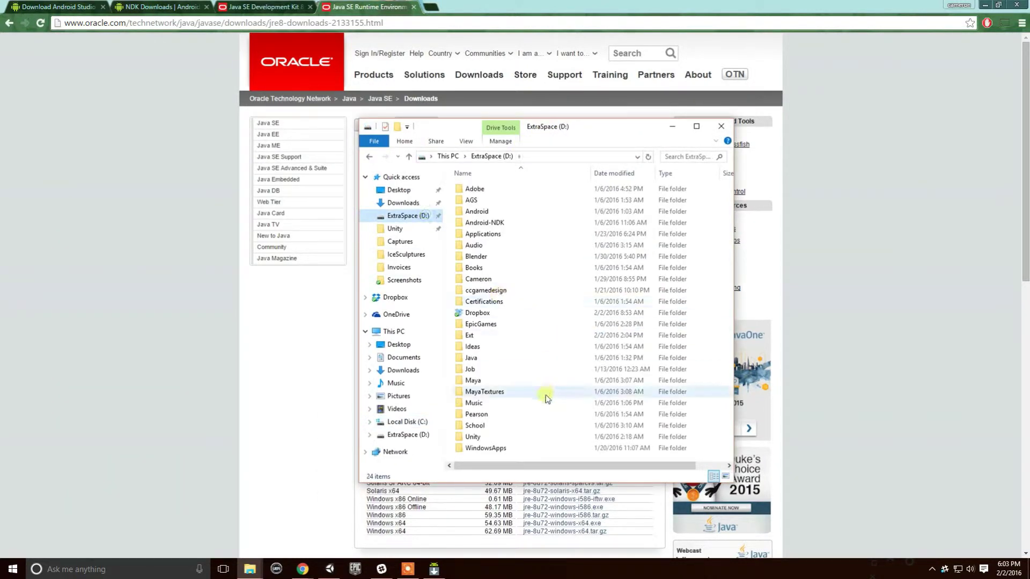
double_click(489, 358)
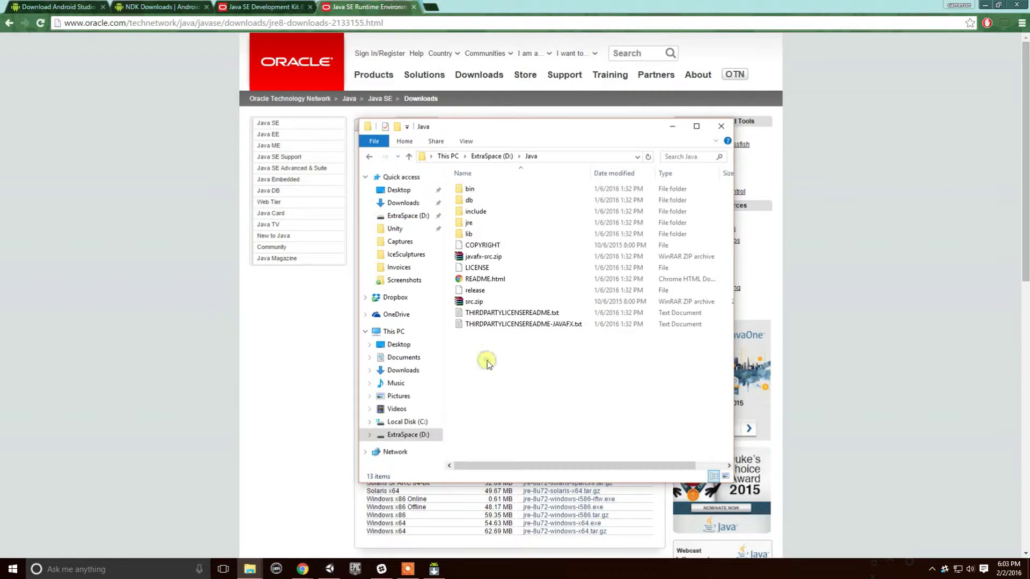
left_click(485, 223)
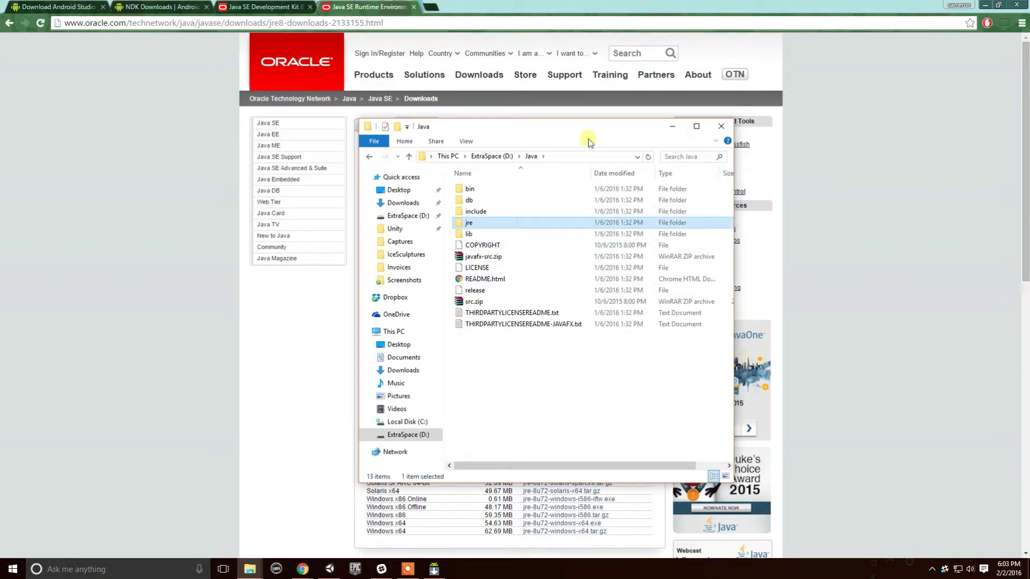
left_click_drag(544, 133, 43, 166)
left_click(176, 159)
left_click(320, 571)
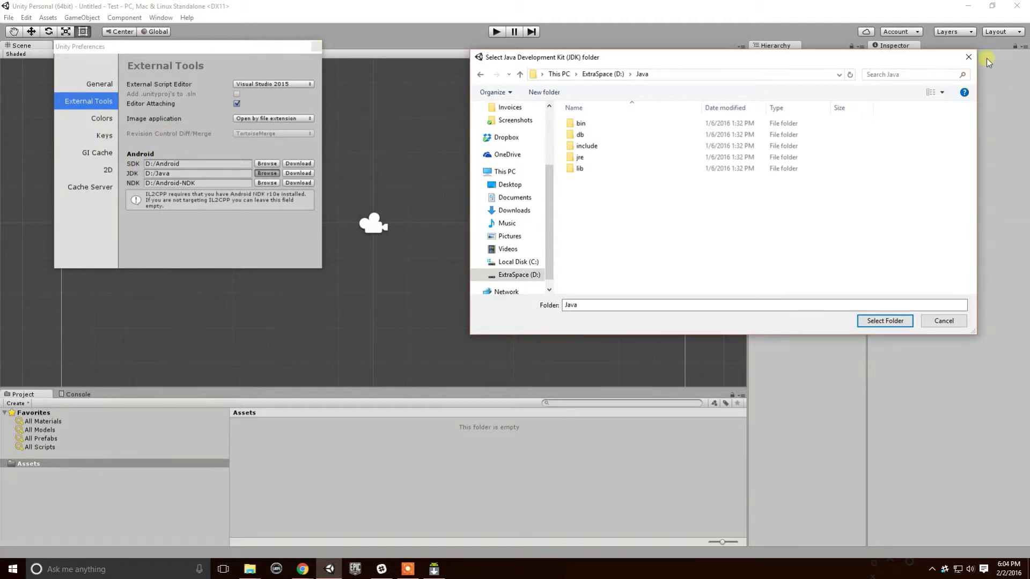
Close the JDK picker and Preferences, then switch the build platform to Android in Build Settings.
left_click(968, 58)
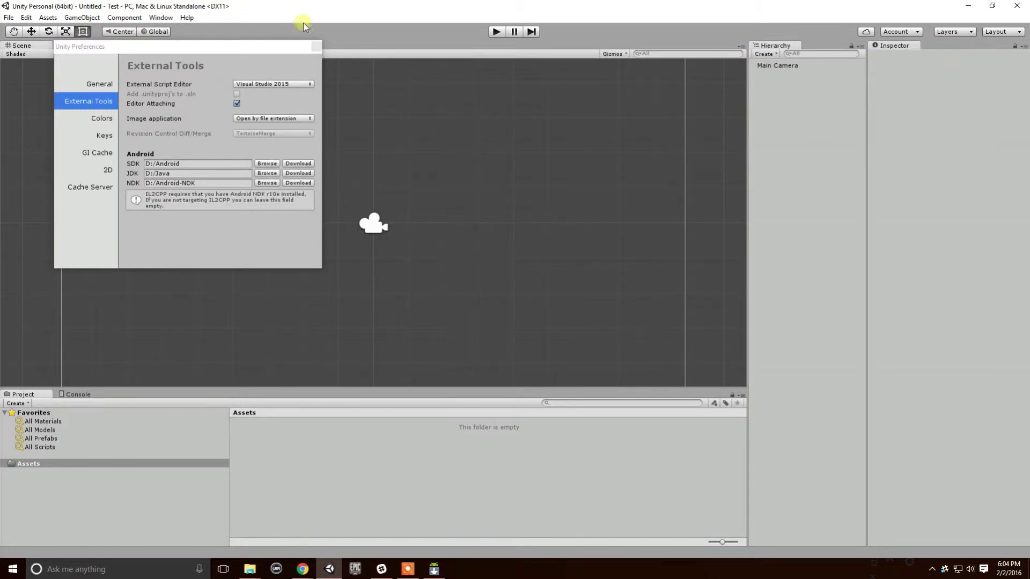
left_click(311, 46)
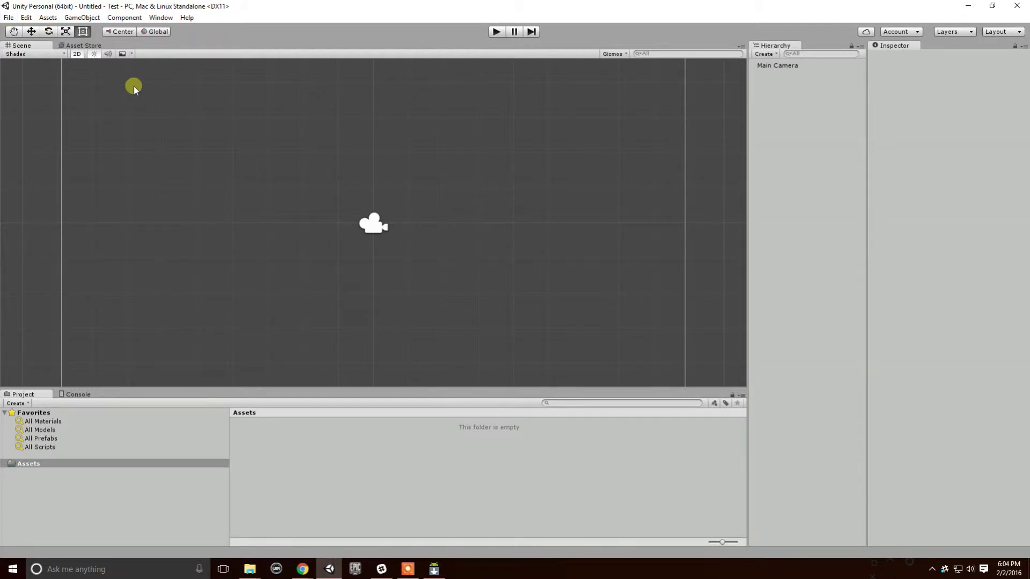
left_click(9, 17)
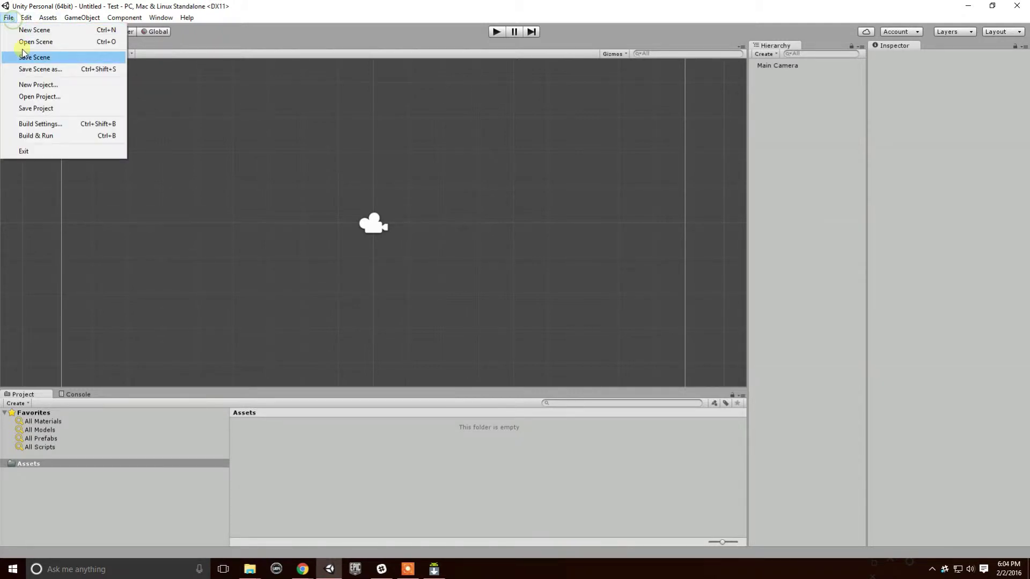
left_click(56, 126)
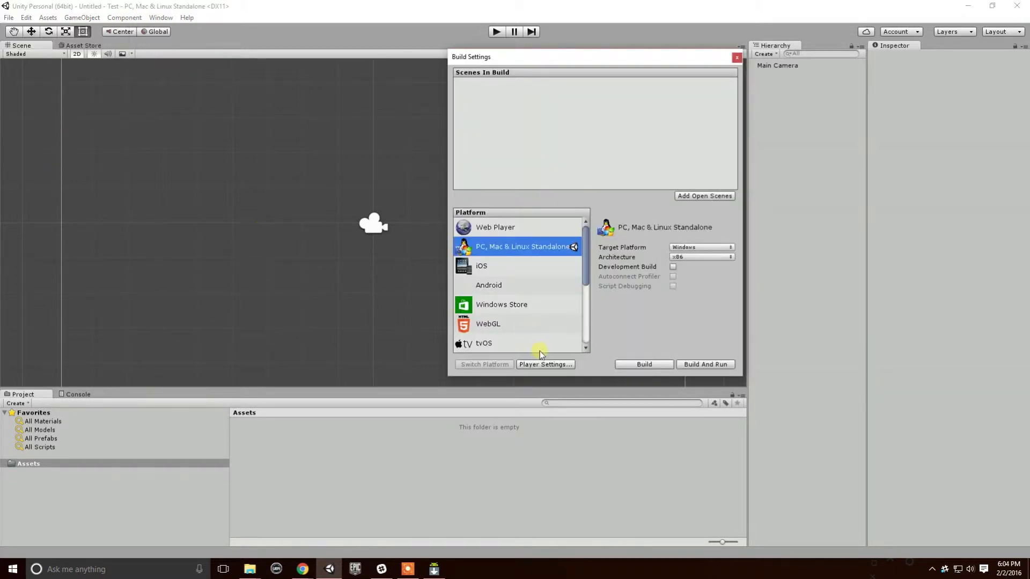
left_click(500, 290)
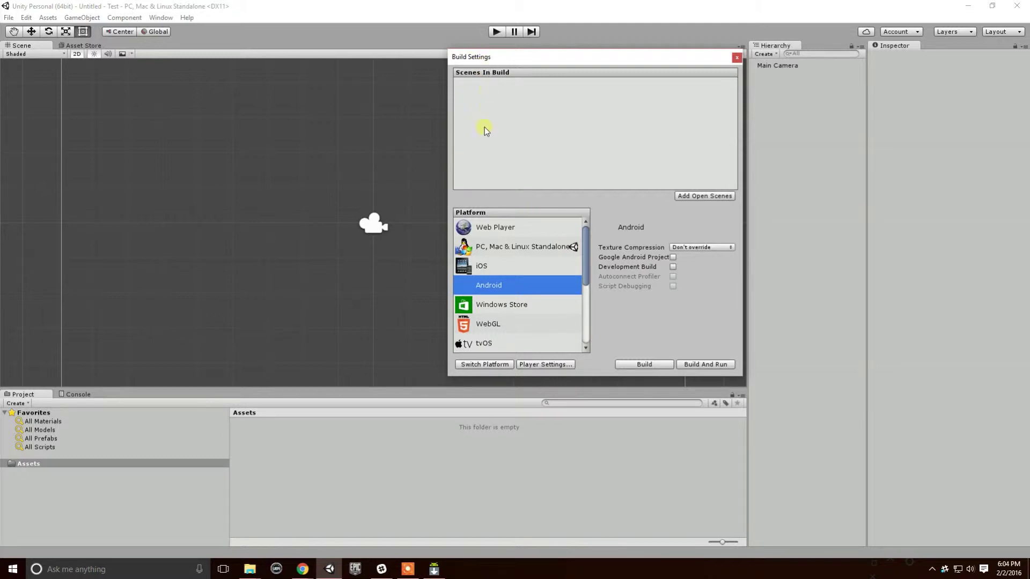
left_click(489, 366)
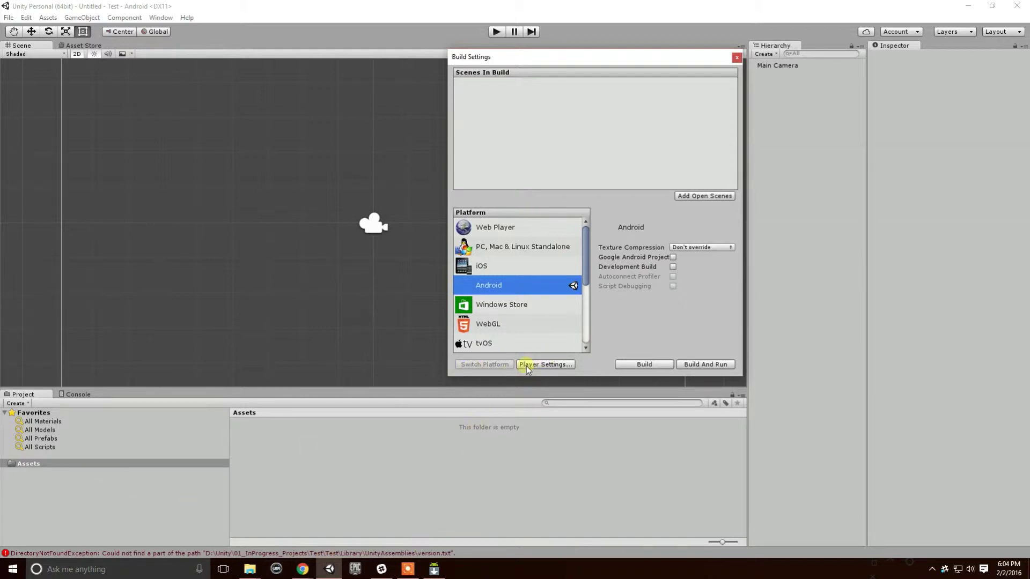
In Player Settings, enter a company name and set Product Name to 'AwesomeWalkthrough'.
left_click(554, 364)
left_click_drag(632, 58, 342, 73)
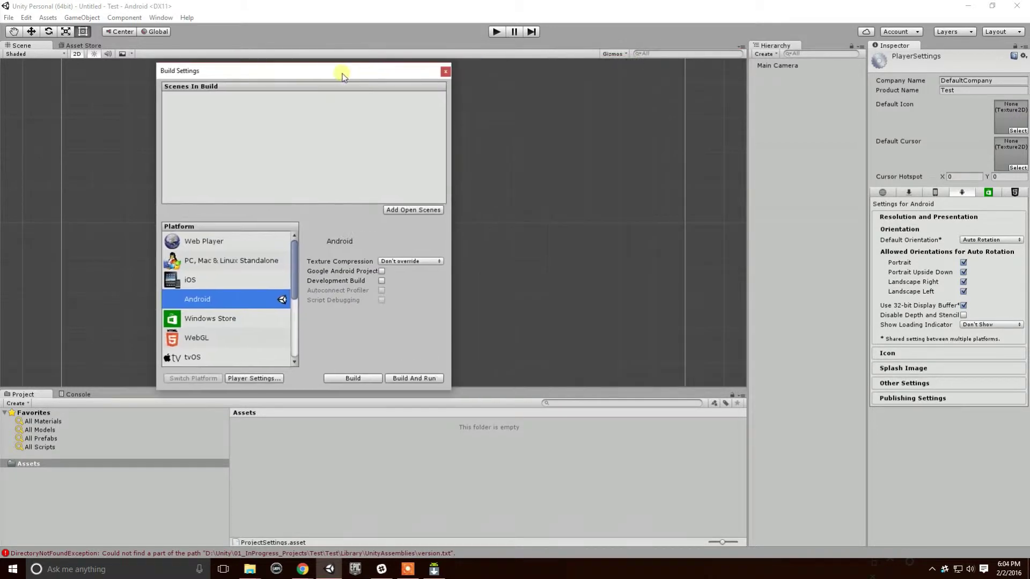
left_click(992, 80)
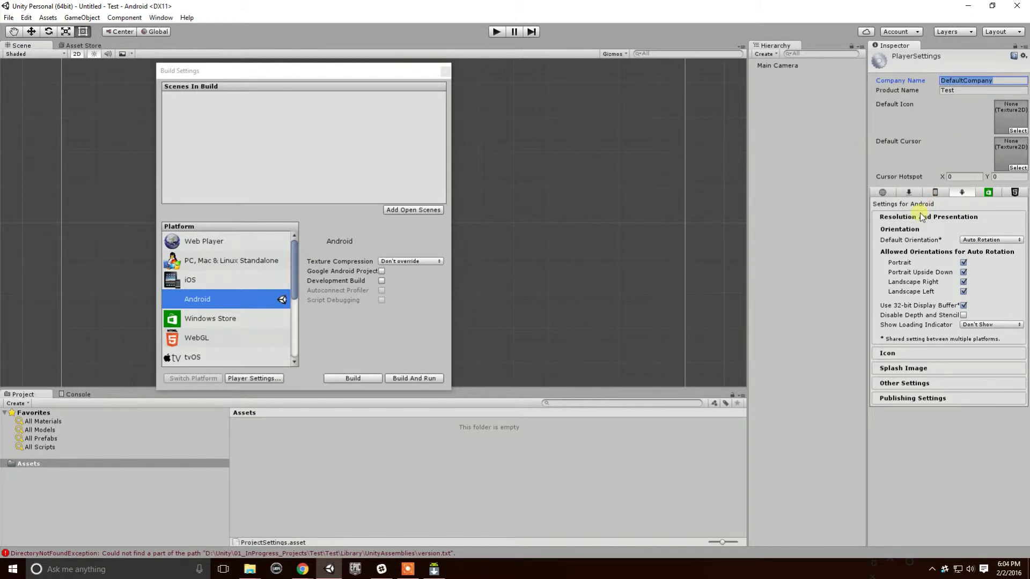
type("CameronWalkthrough")
left_click(973, 90)
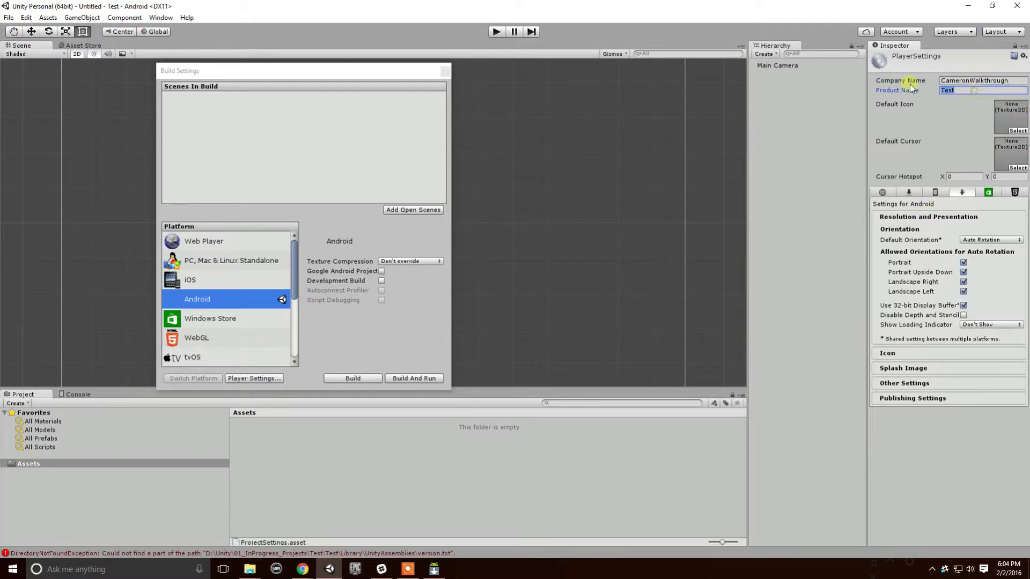
type("AwesomeWalkthrough")
left_click(902, 356)
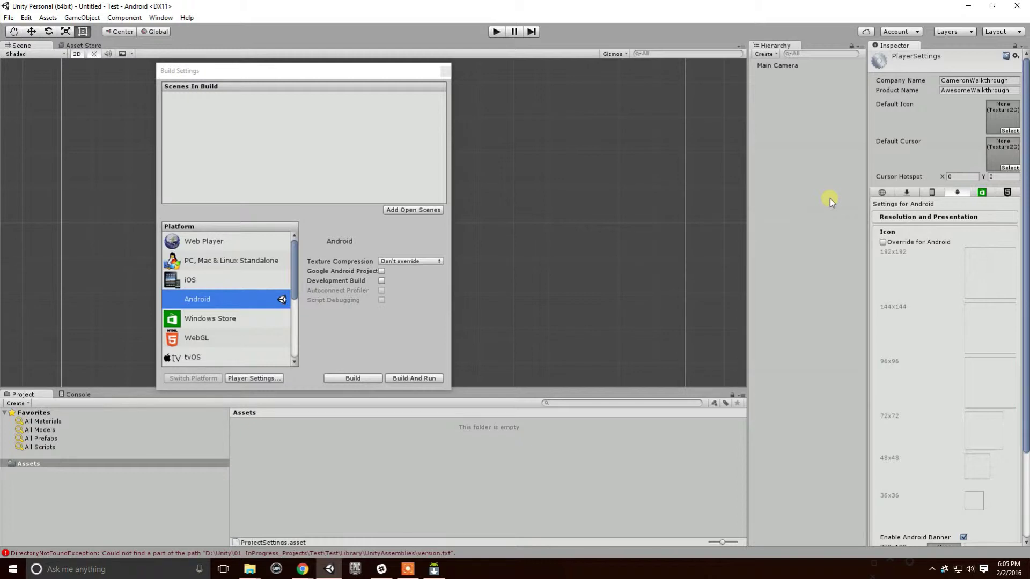
scroll(901, 237, "down", 2)
left_click(882, 210)
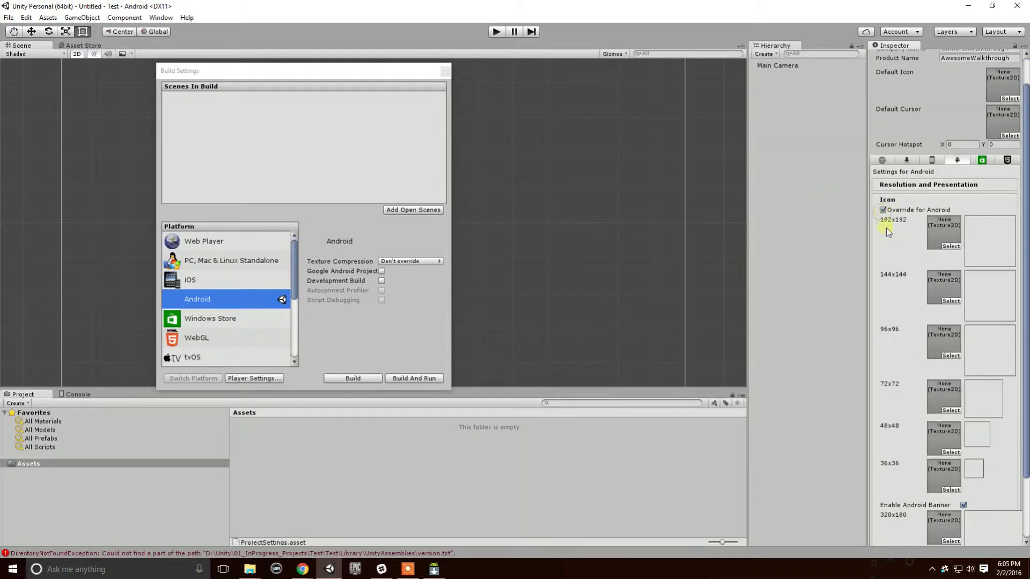
scroll(943, 294, "down", 3)
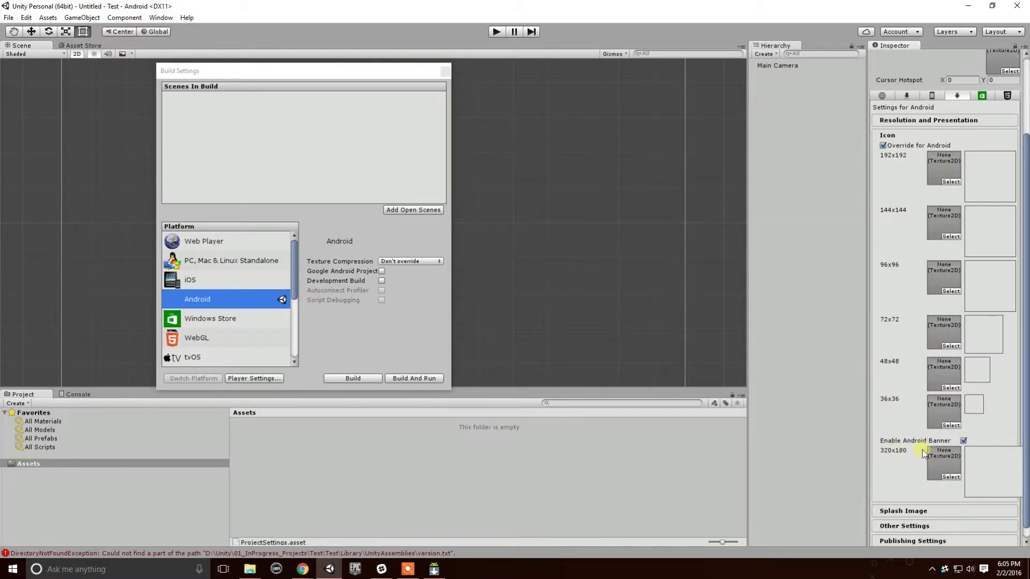
scroll(896, 402, "up", 3)
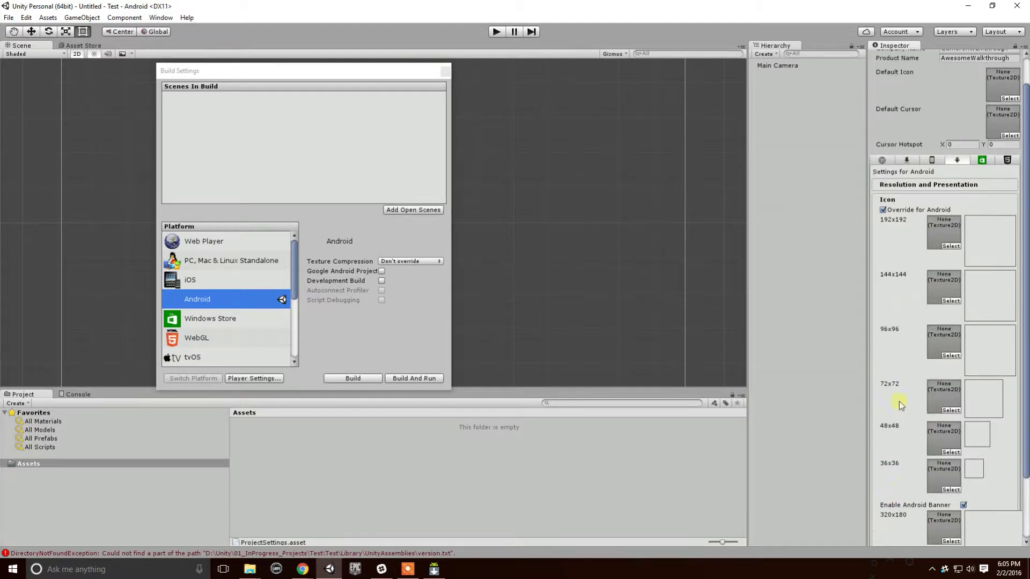
left_click(883, 210)
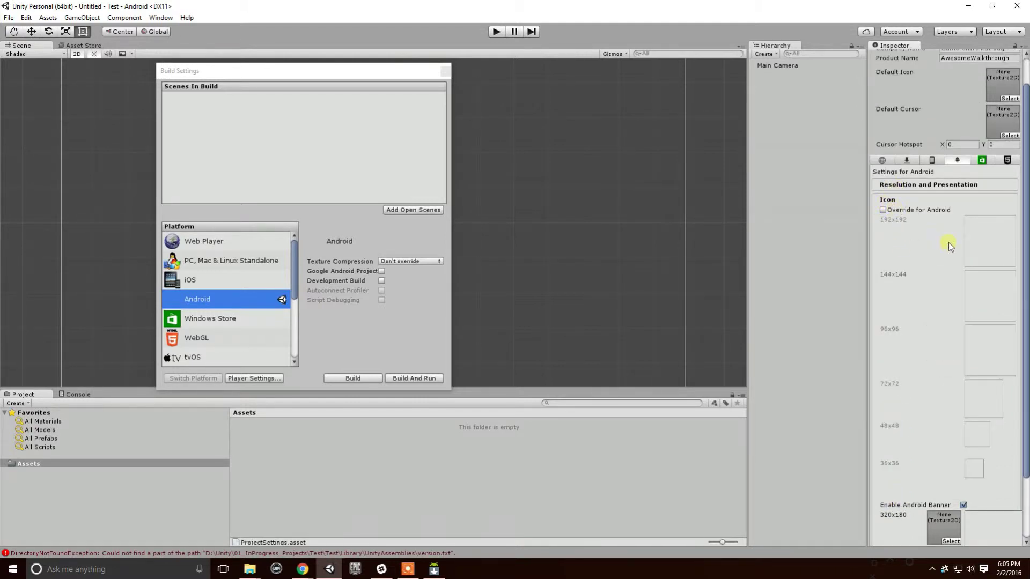
scroll(971, 165, "up", 2)
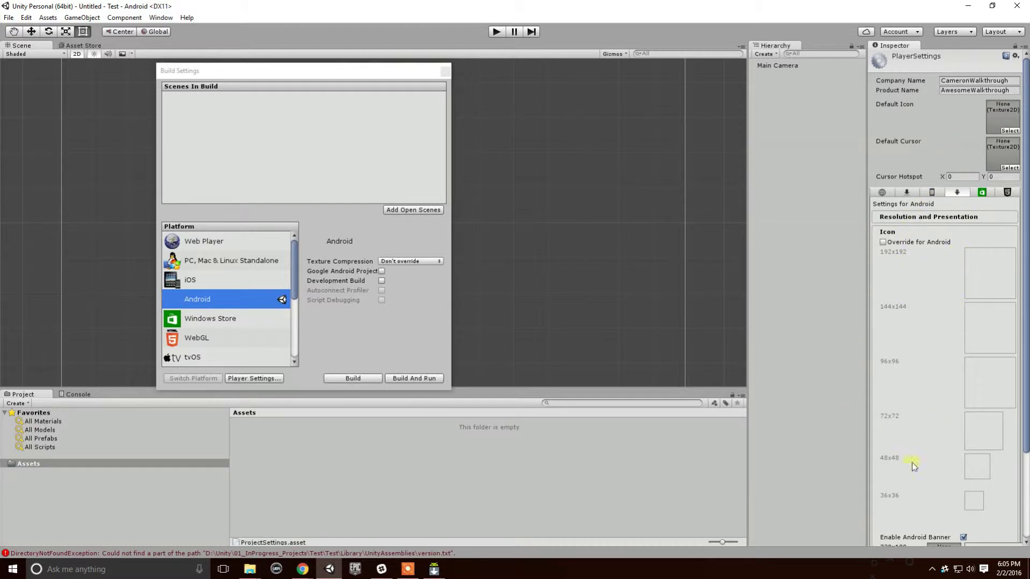
scroll(876, 269, "down", 4)
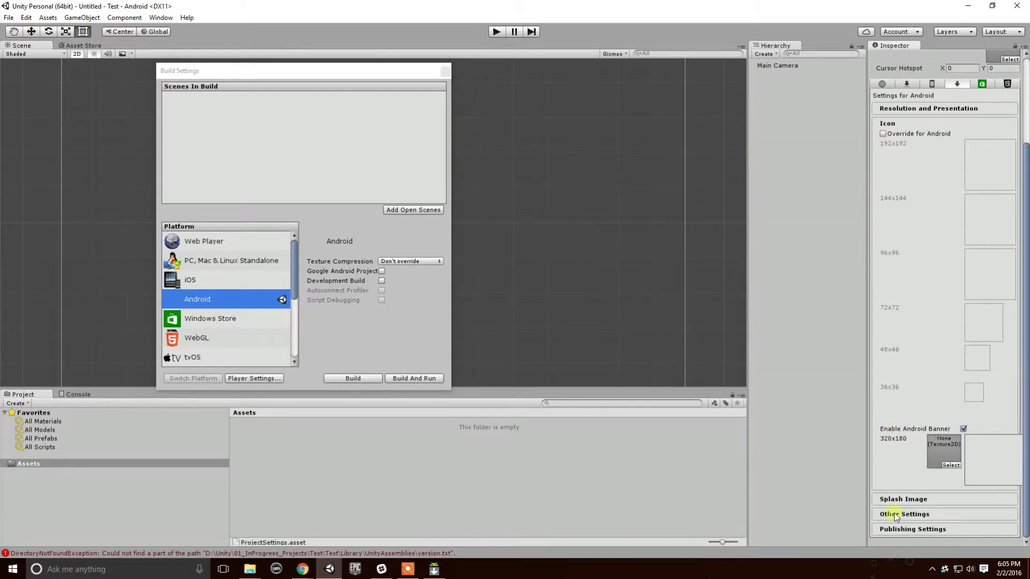
Under Other Settings, change the bundle identifier to com.<company>.AwesomeWalkthrough.
left_click(911, 499)
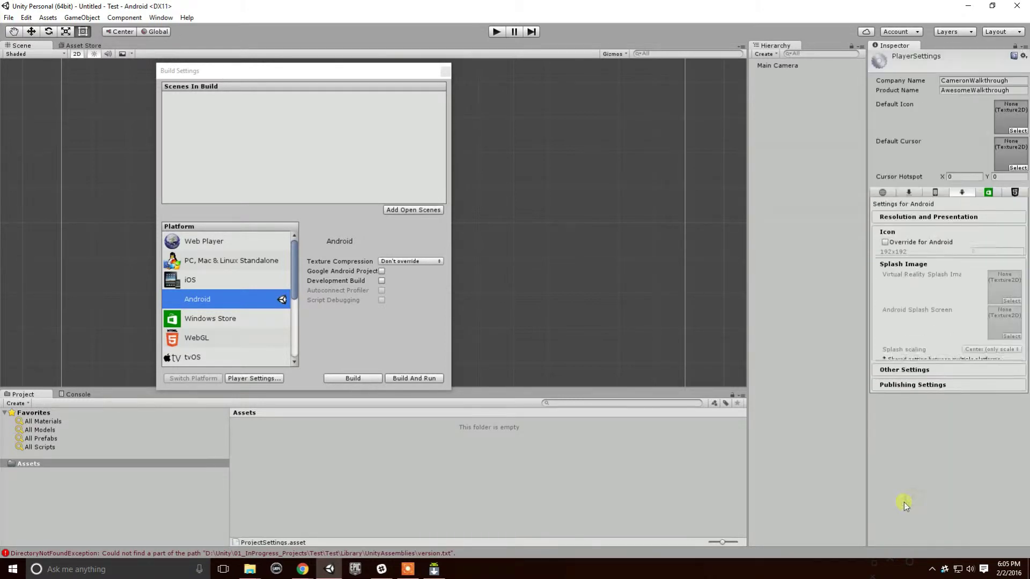
left_click(905, 361)
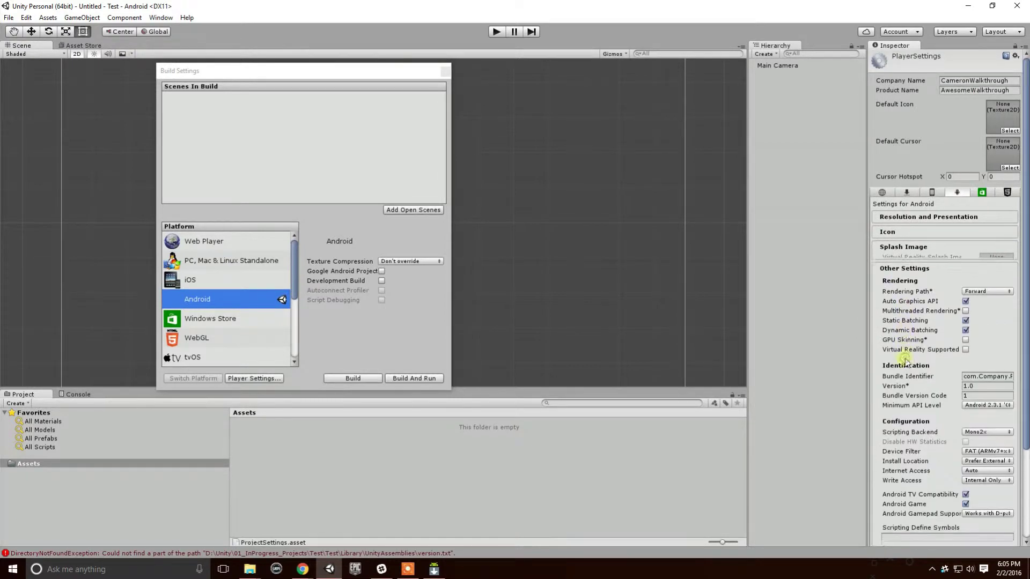
scroll(912, 386, "down", 1)
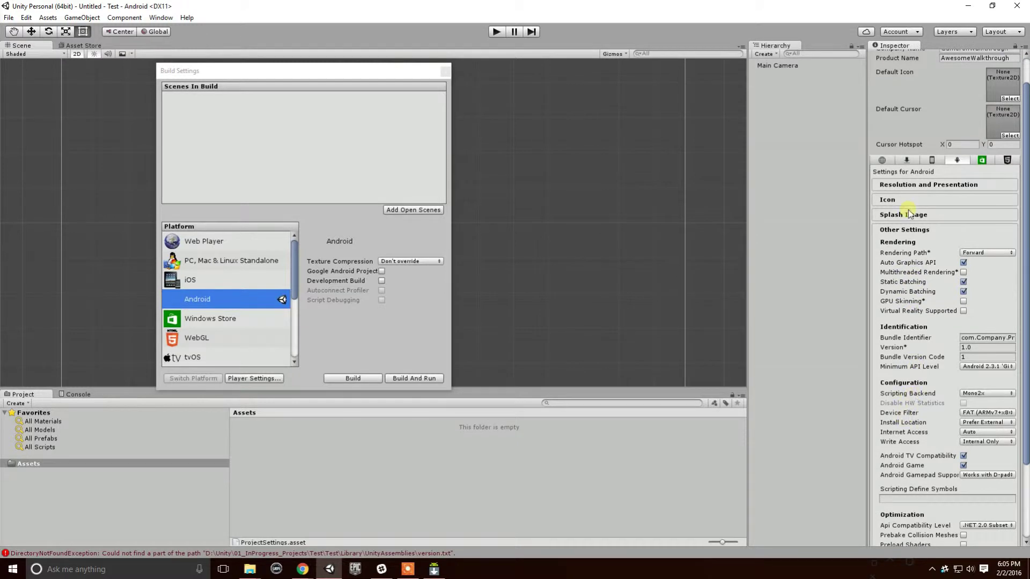
left_click(985, 343)
double_click(988, 338)
scroll(944, 382, "up", 1)
type("CameronWalkthrough")
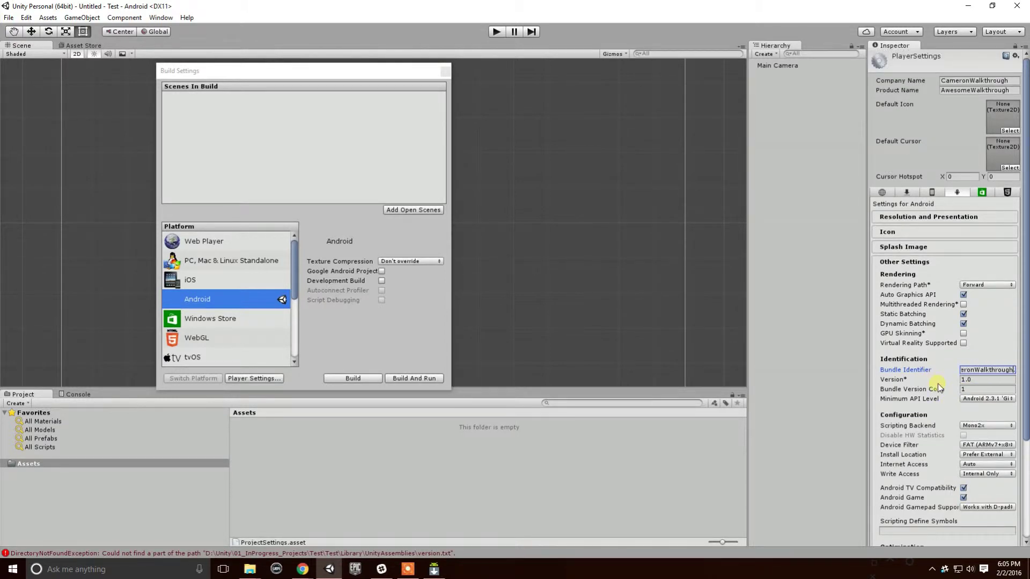
key("Right")
key("Right")
key("Right")
key("Right")
key("Right")
key("Right")
key("Right")
key("Right")
key("Right")
key("Right")
key("Right")
key("Right")
key("BackSpace")
key("BackSpace")
key("BackSpace")
key("BackSpace")
key("BackSpace")
key("BackSpace")
key("BackSpace")
key("BackSpace")
key("BackSpace")
key("BackSpace")
key("BackSpace")
type("AwesomeWalkthrough")
left_click(978, 380)
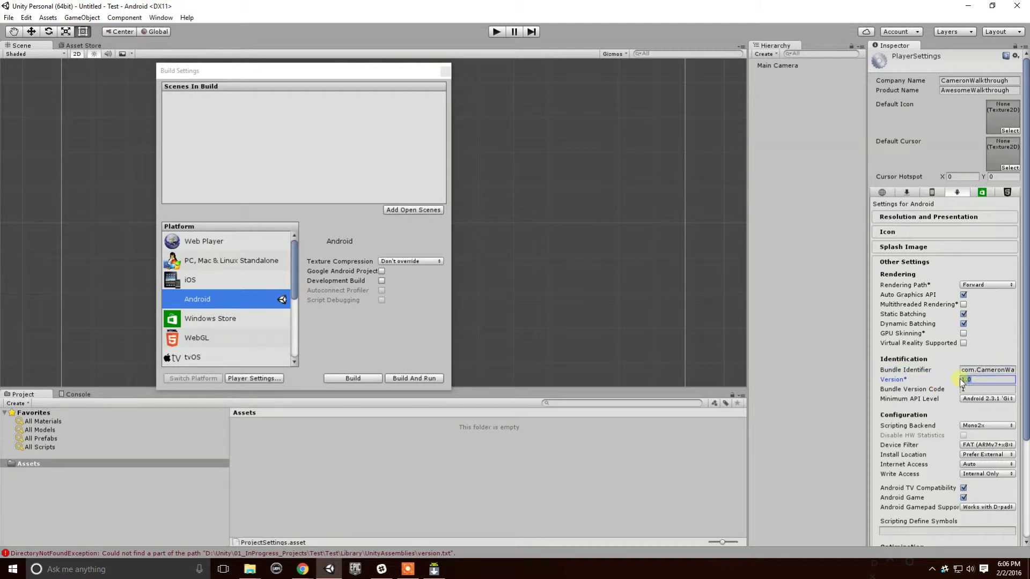
Keep the bundle version code at 1, collapse Other Settings and expand Publishing Settings.
double_click(975, 381)
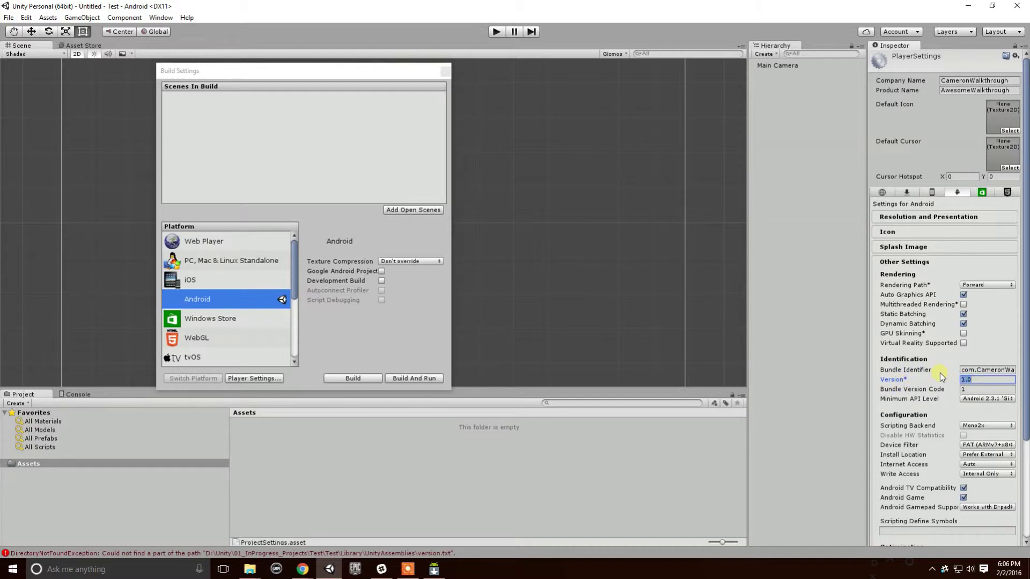
left_click(982, 391)
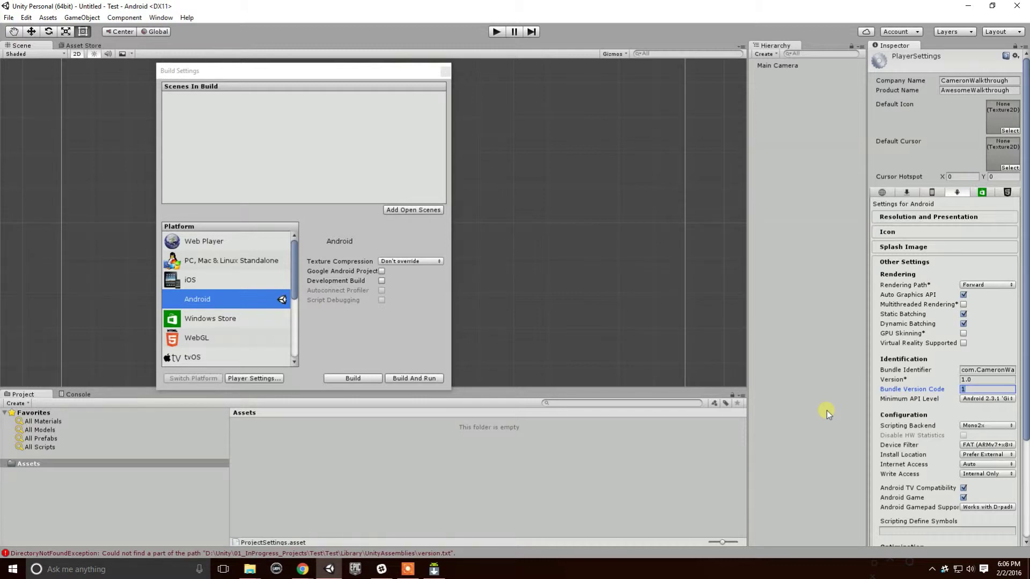
type("23")
key("BackSpace")
key("BackSpace")
type("3")
scroll(935, 420, "down", 3)
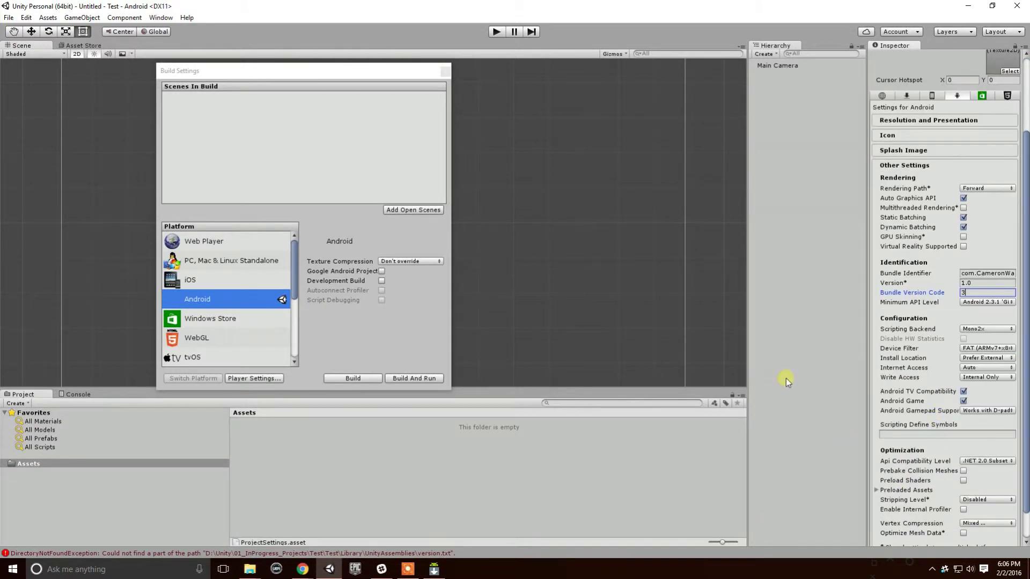
scroll(943, 370, "down", 1)
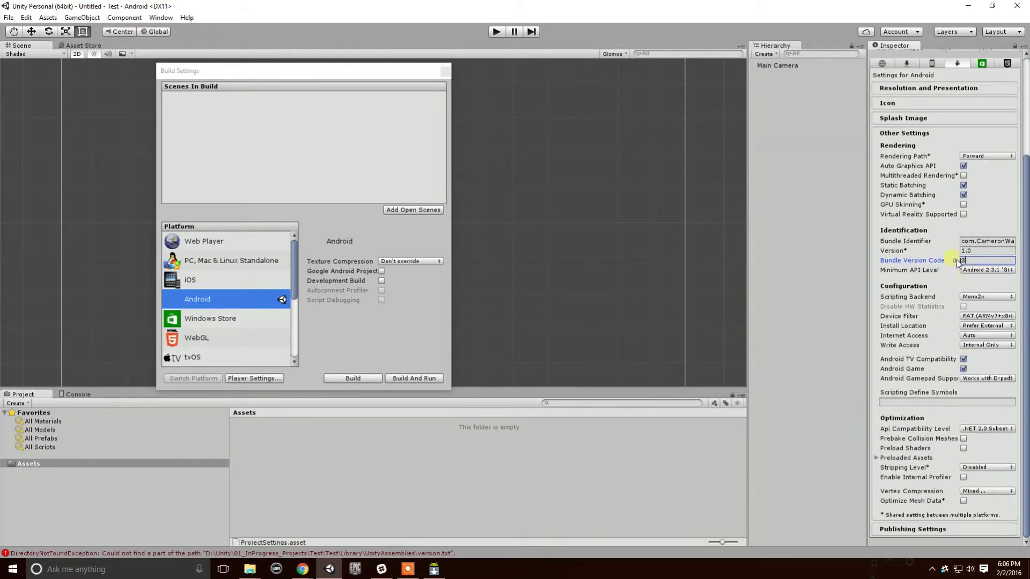
key("BackSpace")
type("1")
left_click(920, 133)
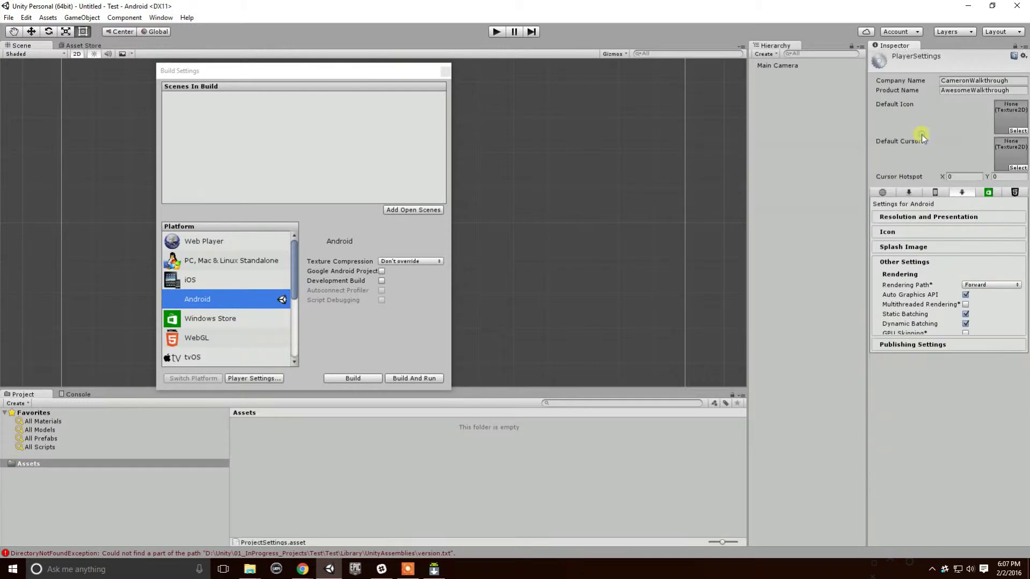
left_click(925, 277)
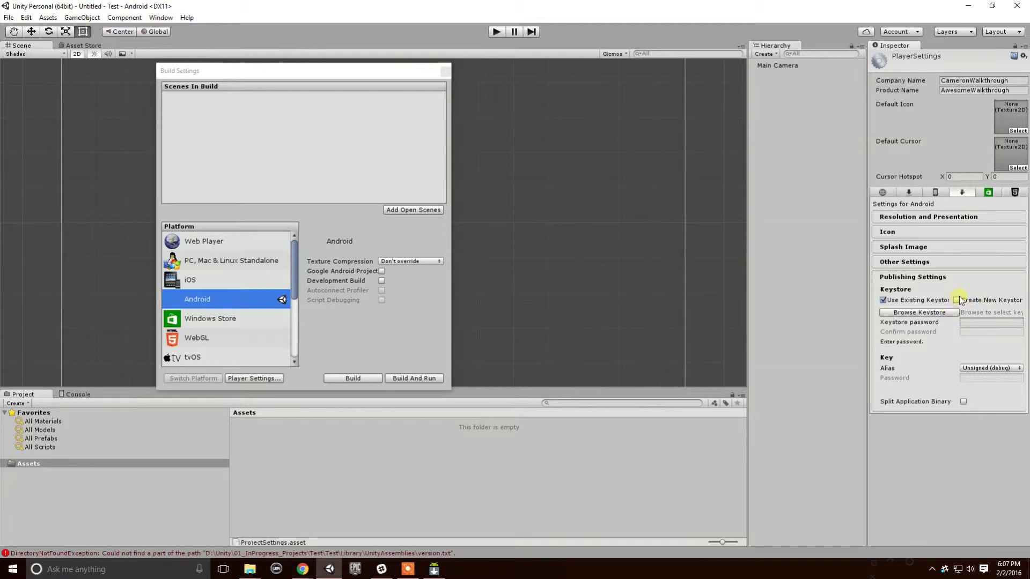
Choose to create a new keystore, enter a keystore password and paste it into Confirm password.
left_click(956, 300)
left_click(992, 323)
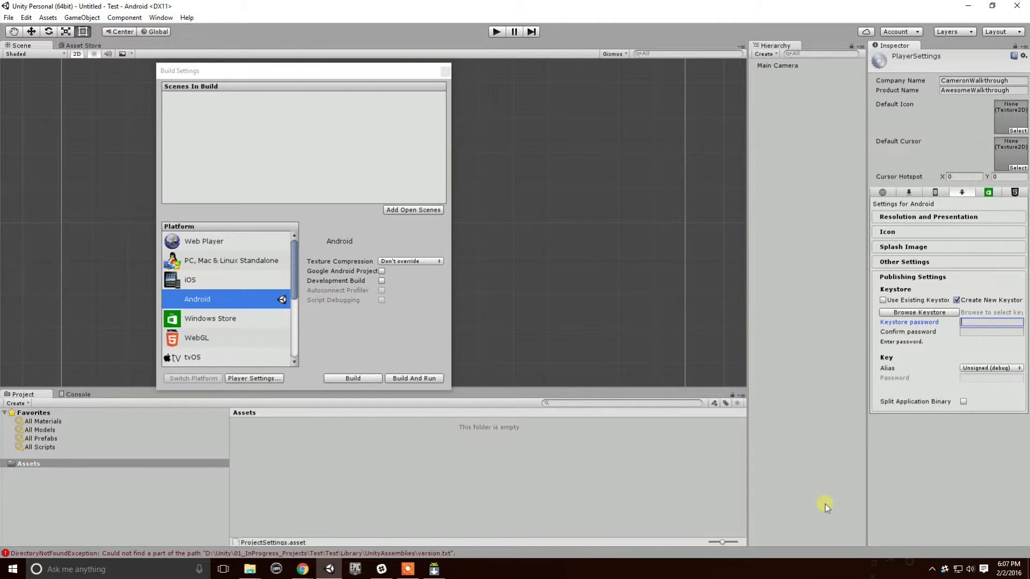
type("********")
double_click(973, 321)
key("ctrl+c")
key("Tab")
key("ctrl+v")
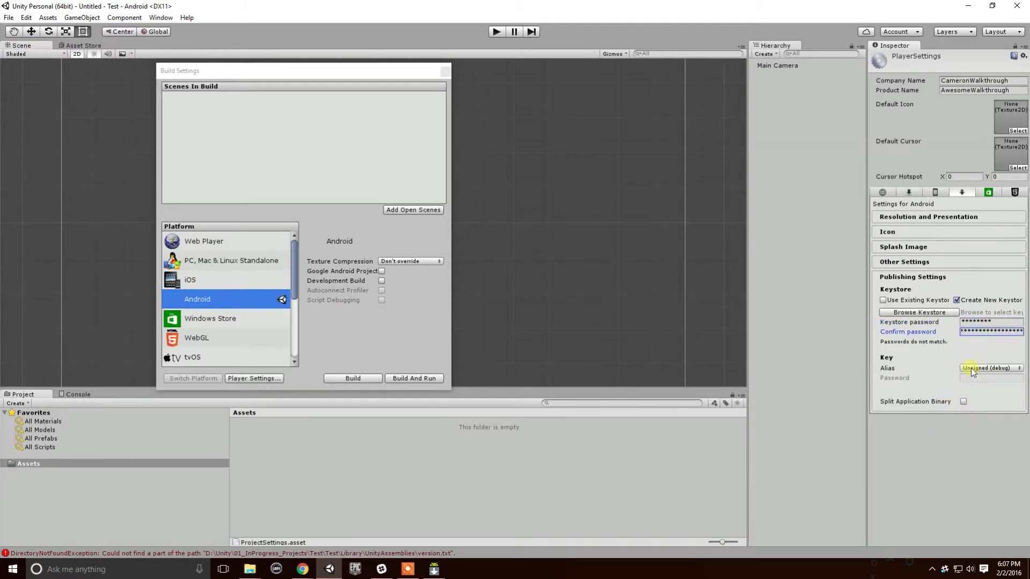
Retype the confirm password until it matches, leaving the key alias unchanged.
double_click(995, 338)
key("BackSpace")
left_click(977, 321)
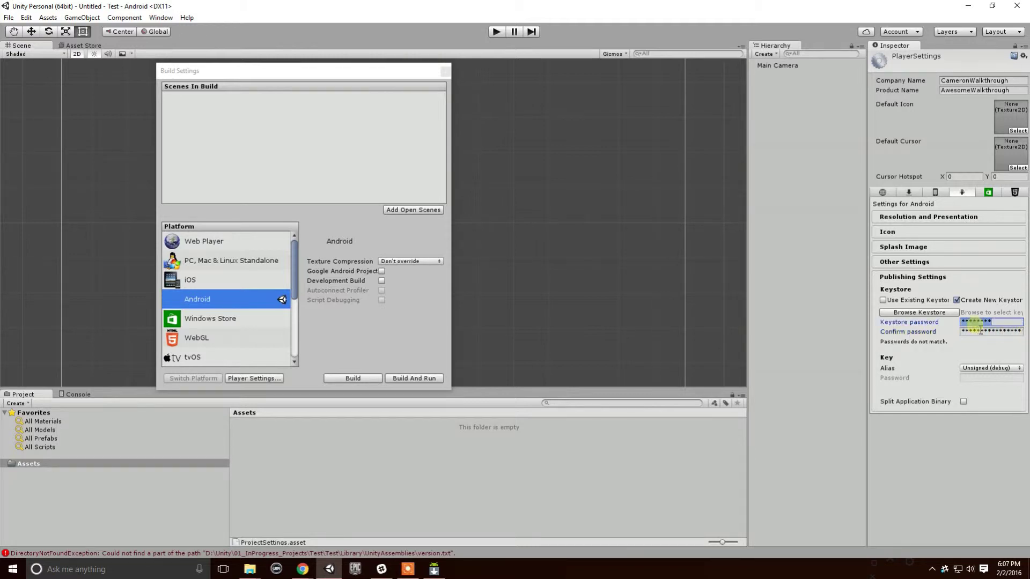
left_click(980, 331)
left_click(1013, 331)
key("BackSpace")
key("BackSpace")
key("BackSpace")
key("BackSpace")
key("BackSpace")
key("BackSpace")
key("BackSpace")
key("BackSpace")
key("BackSpace")
key("BackSpace")
key("BackSpace")
key("BackSpace")
key("BackSpace")
key("BackSpace")
key("BackSpace")
key("BackSpace")
key("BackSpace")
type("******")
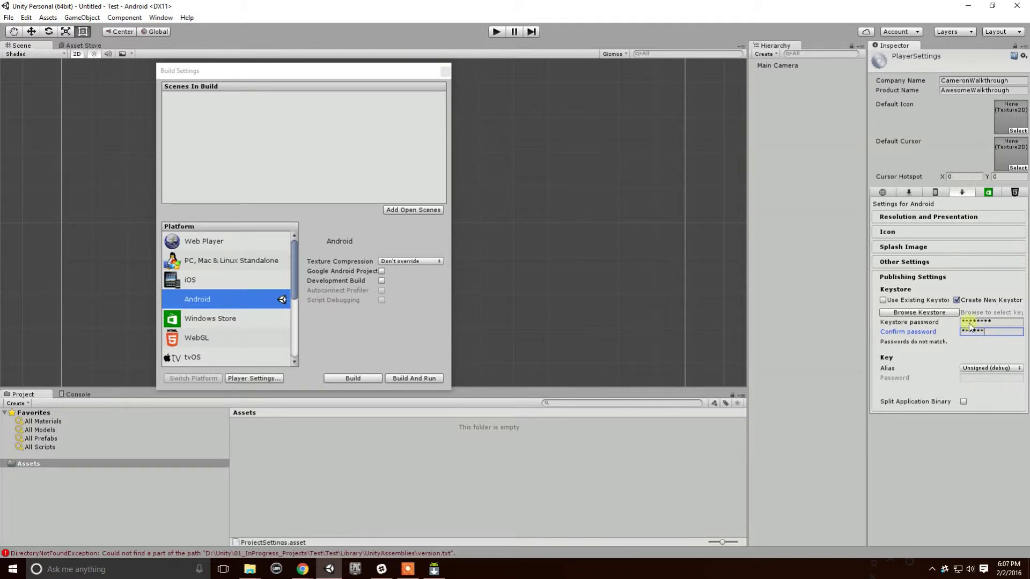
type("**")
key("BackSpace")
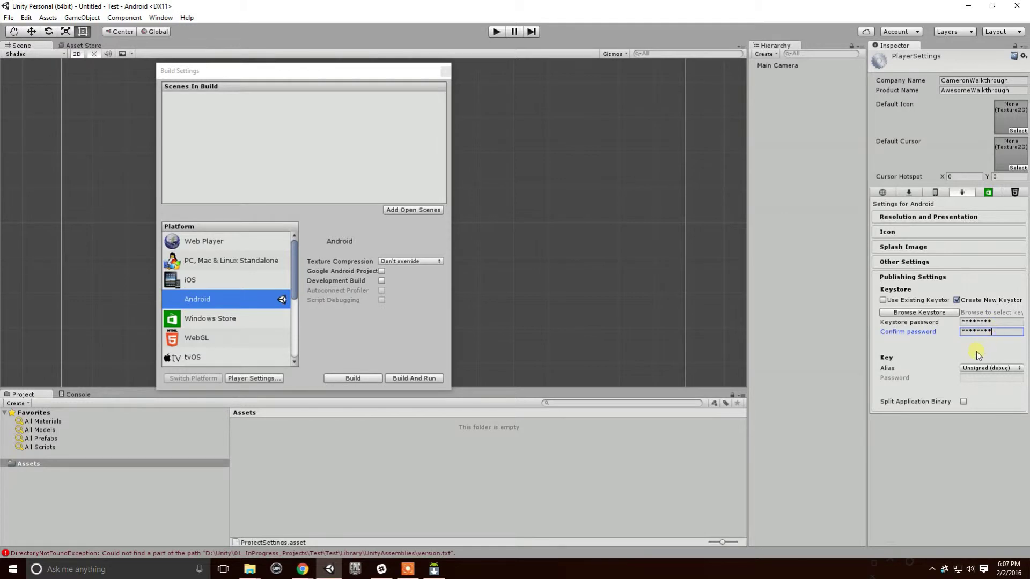
left_click(978, 368)
left_click(945, 348)
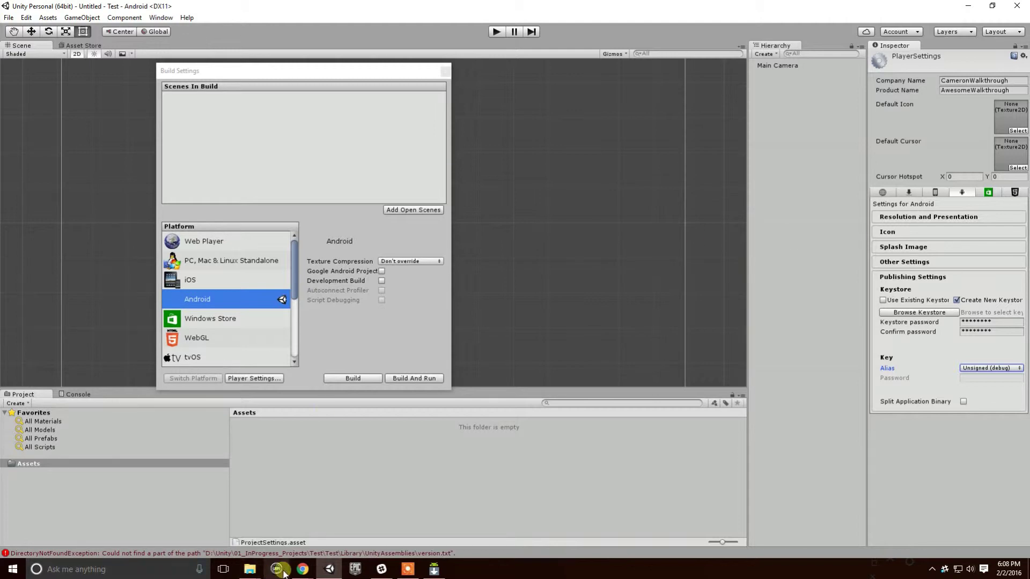
Search Chrome for 'samsung pro tab 8.4 drivers'.
mouse_move(302, 569)
left_click(342, 519)
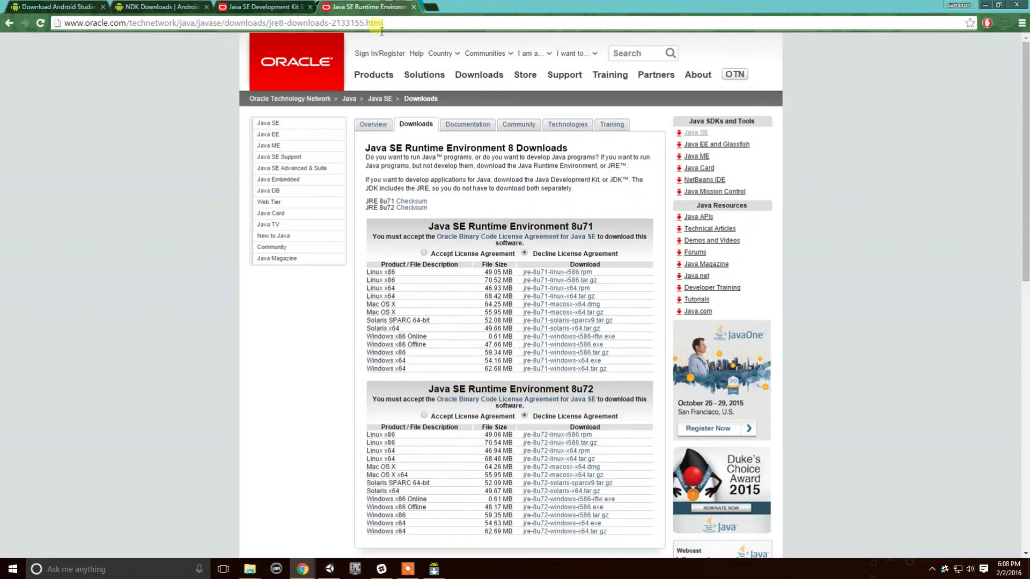
left_click(329, 24)
left_click(329, 24)
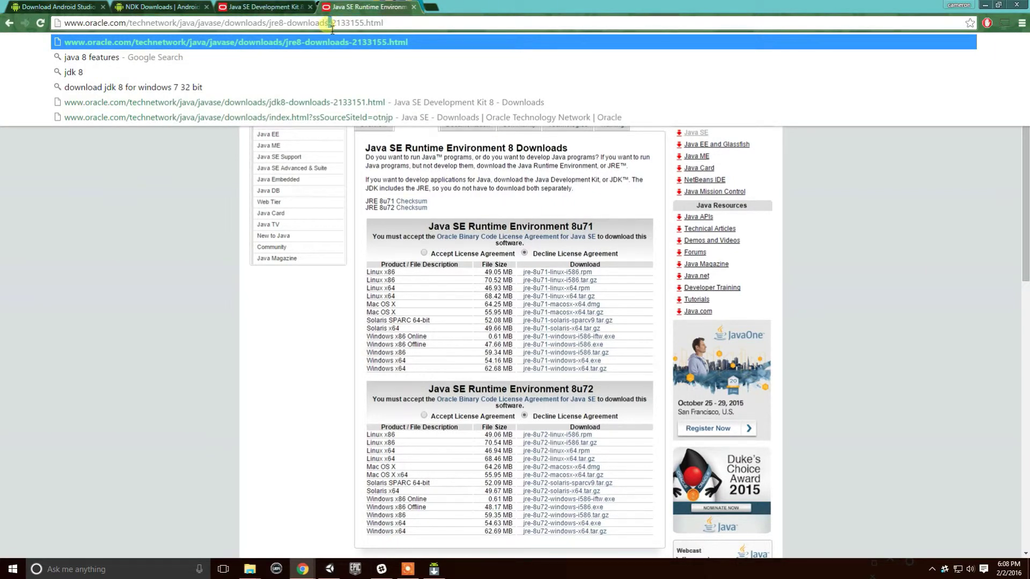
triple_click(328, 24)
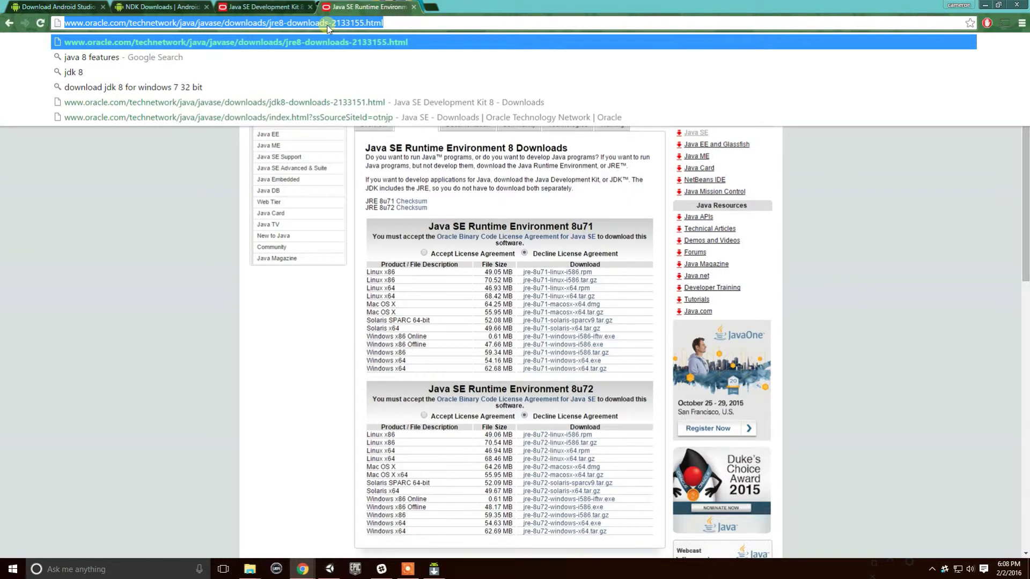
type("sam")
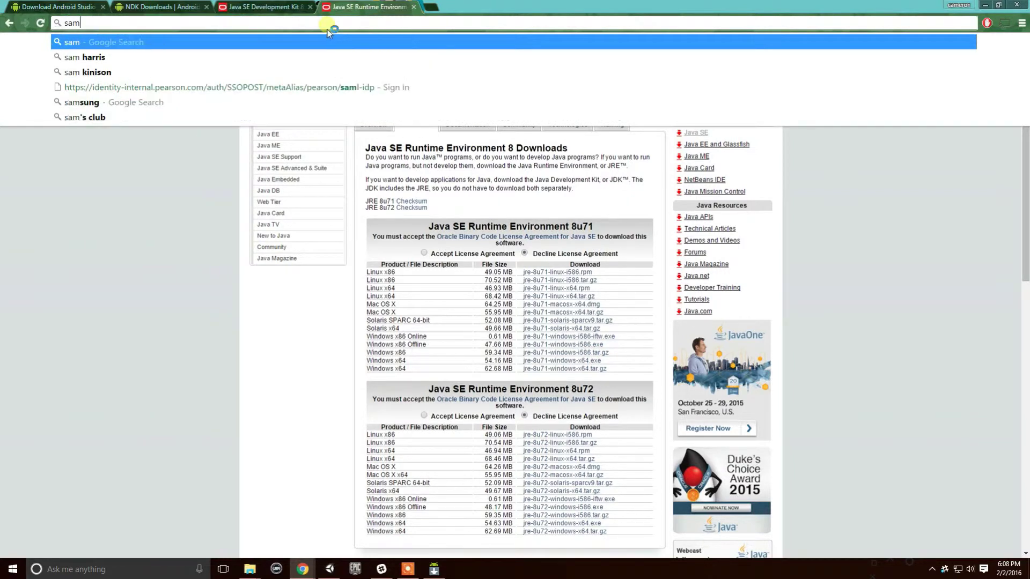
type("sung pro tab")
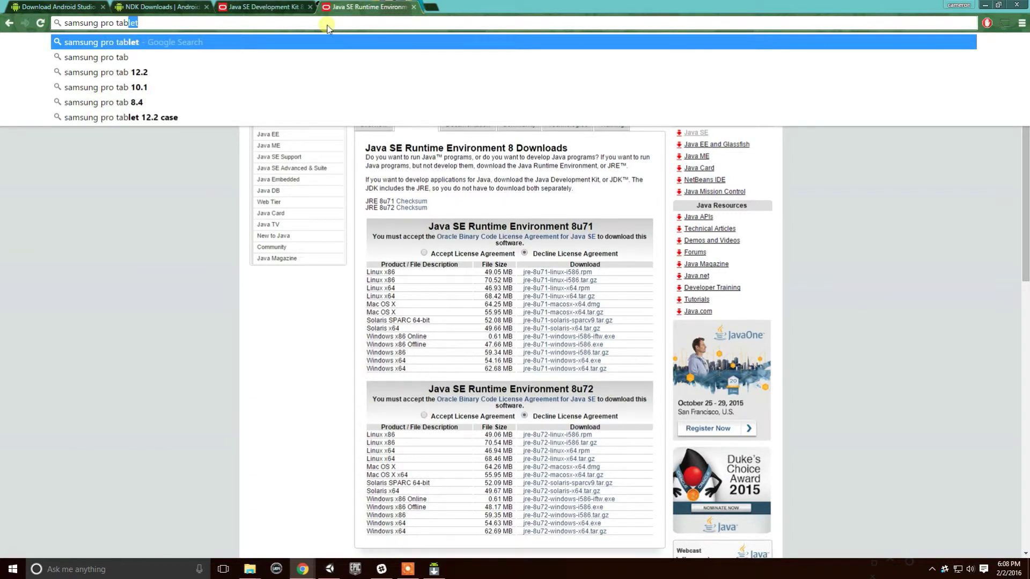
key("Down")
key("Down")
key("Down")
key("Down")
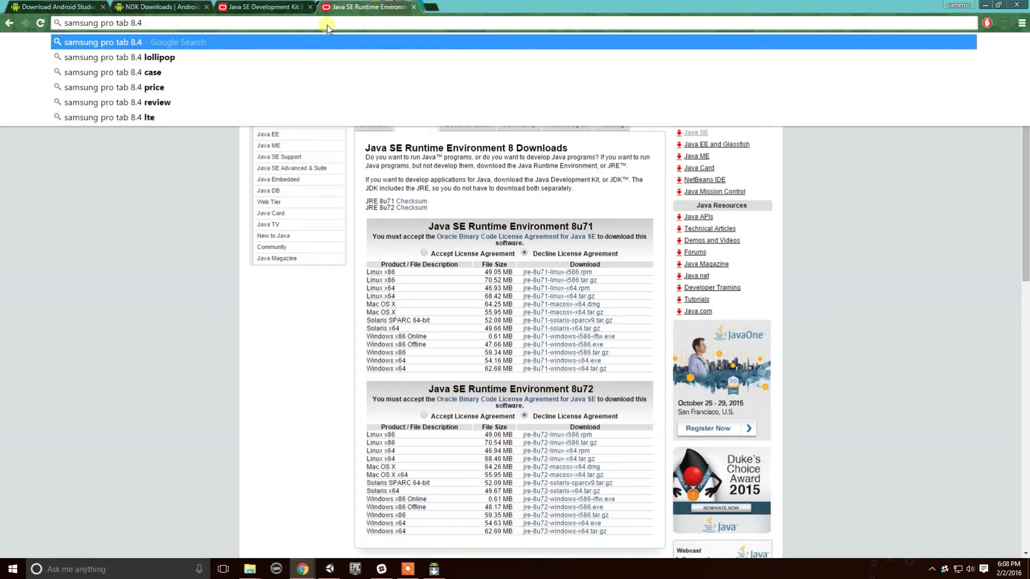
type("drivers")
key("Return")
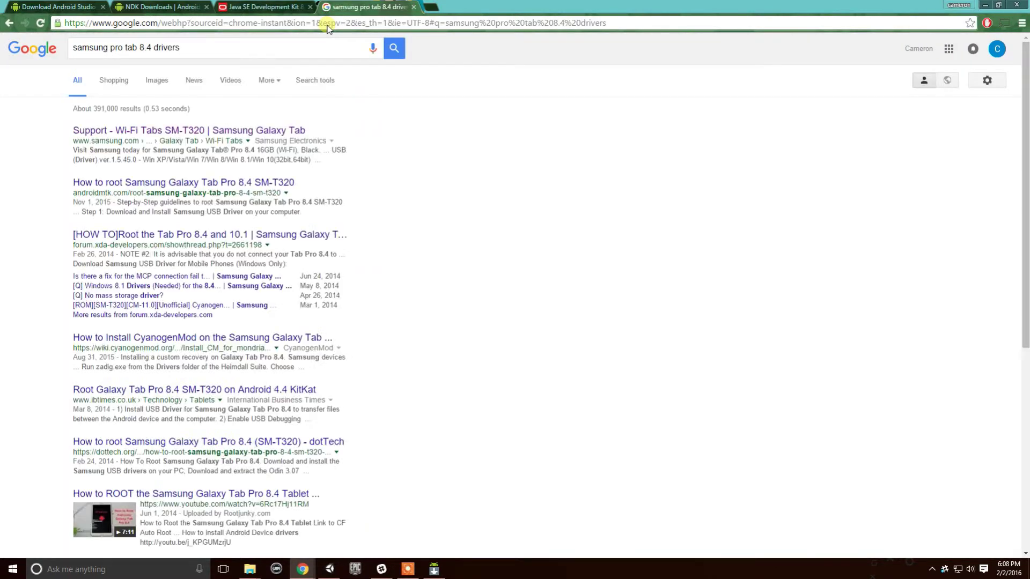
Open Samsung's SM-T320 support page and find the USB Driver ver.1.5.45.0 download under Manuals & Downloads.
left_click(221, 131)
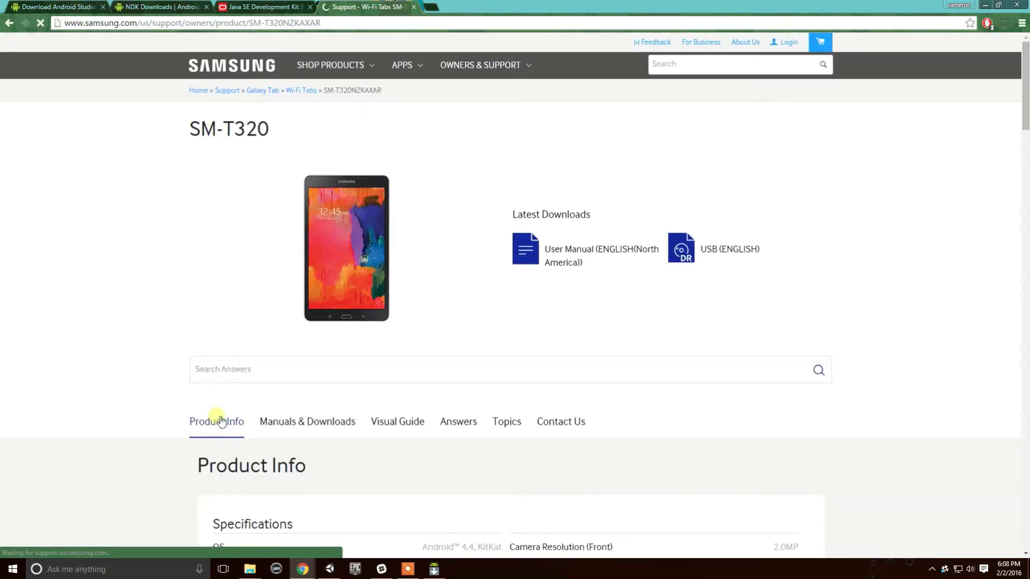
scroll(258, 364, "down", 3)
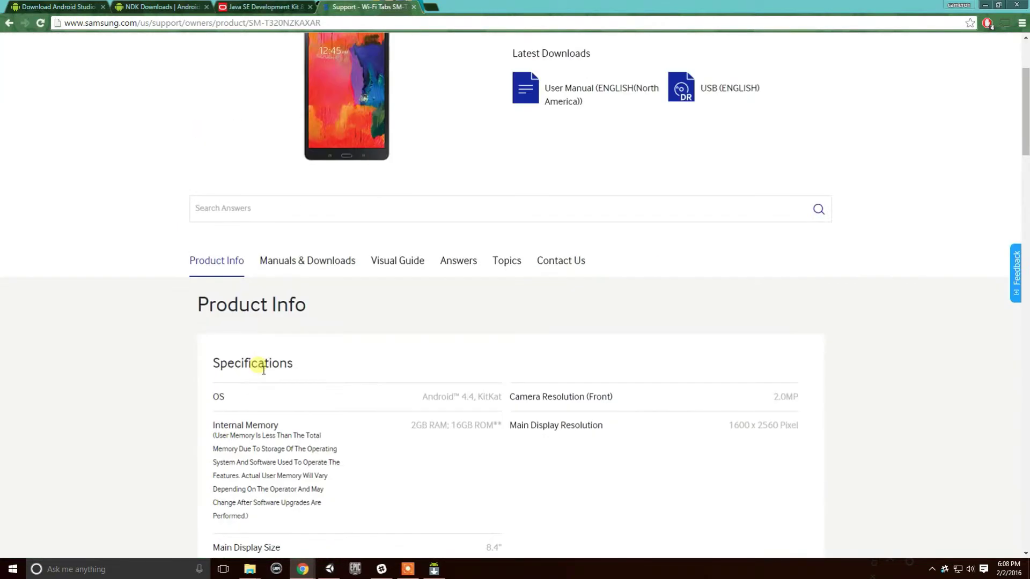
left_click(308, 268)
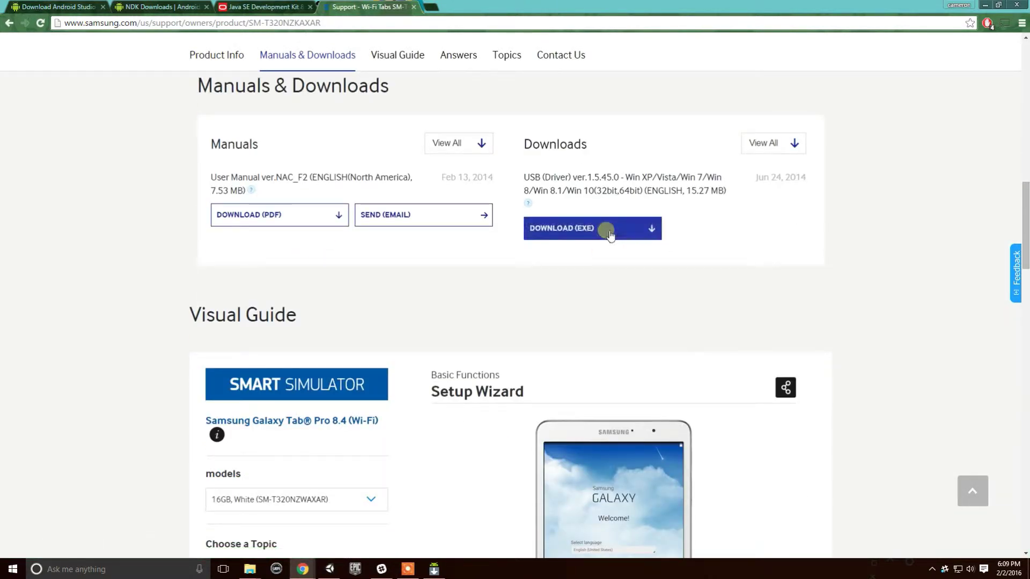
left_click_drag(676, 237, 497, 239)
left_click(503, 260)
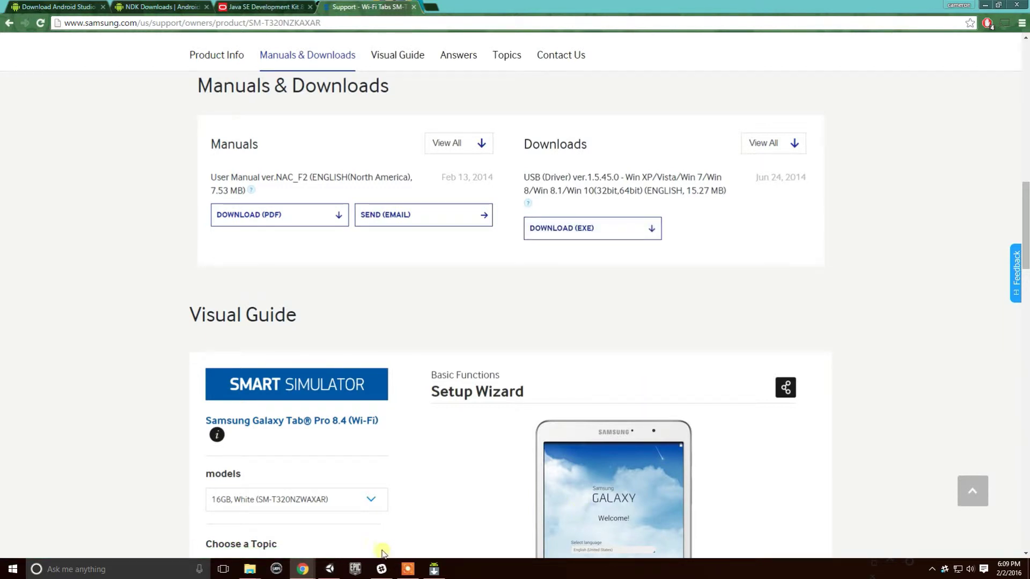
mouse_move(329, 573)
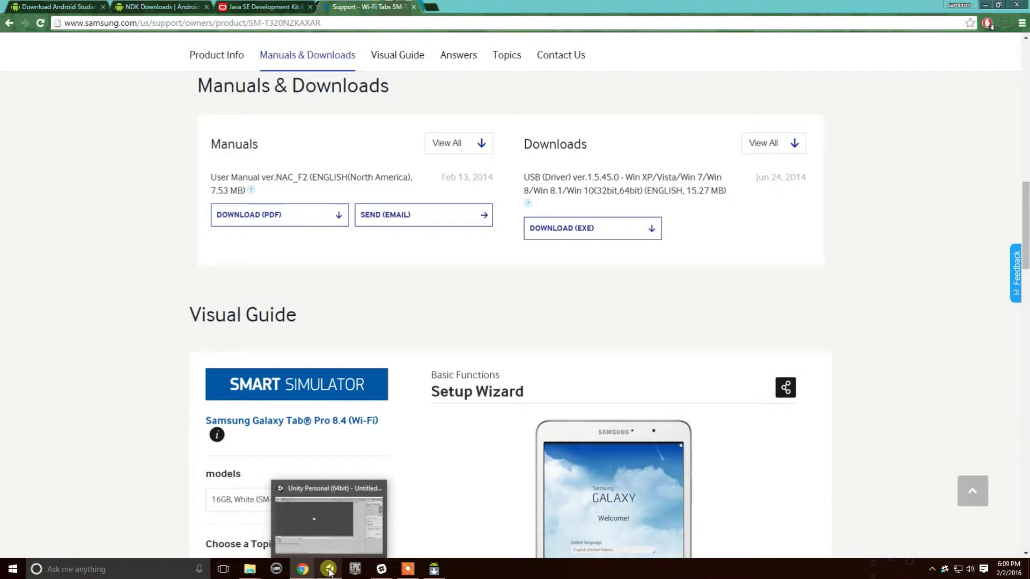
left_click(329, 572)
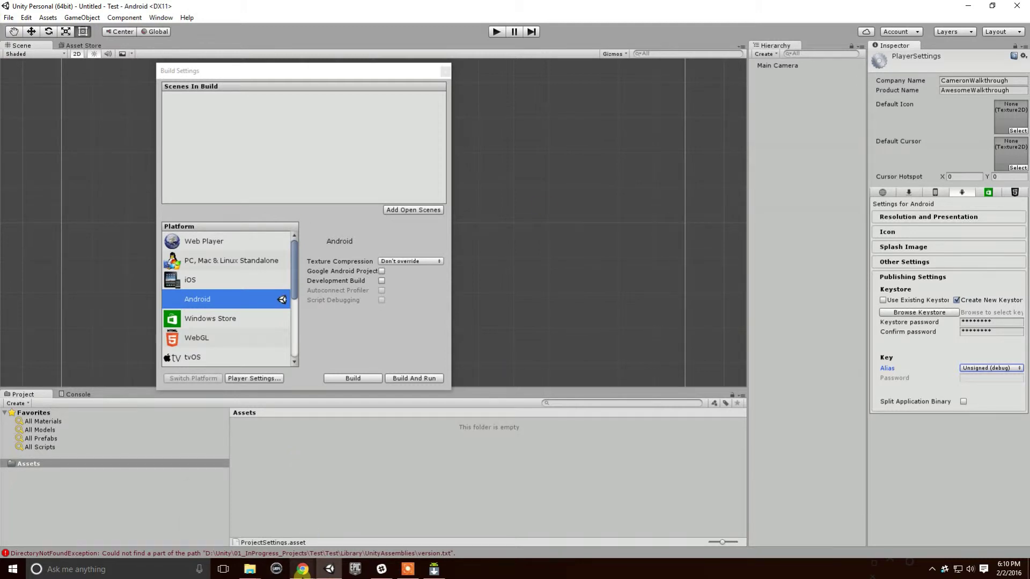
left_click(303, 568)
mouse_move(370, 526)
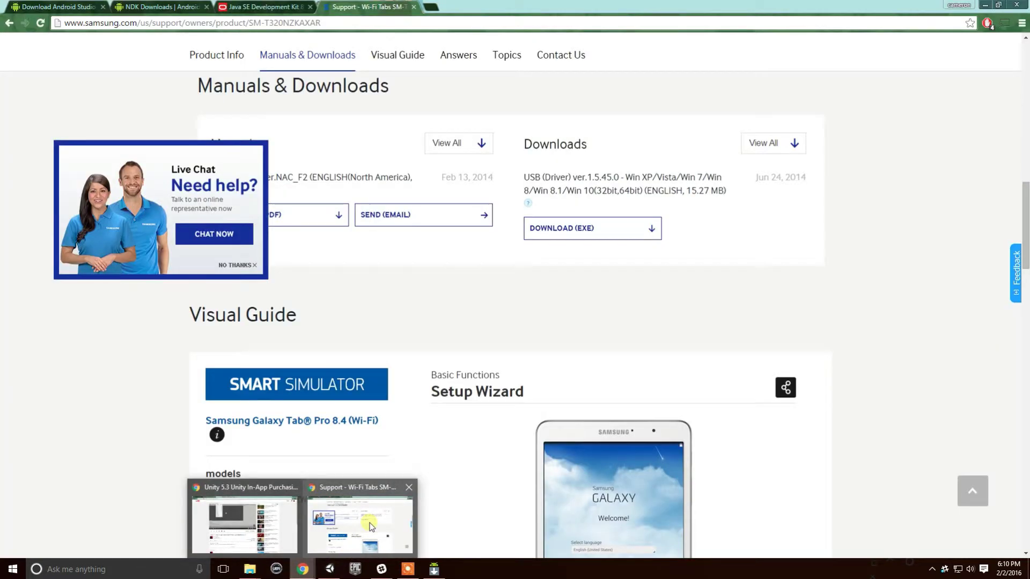
In a new tab, search 'how to find developer options on android'.
left_click(370, 525)
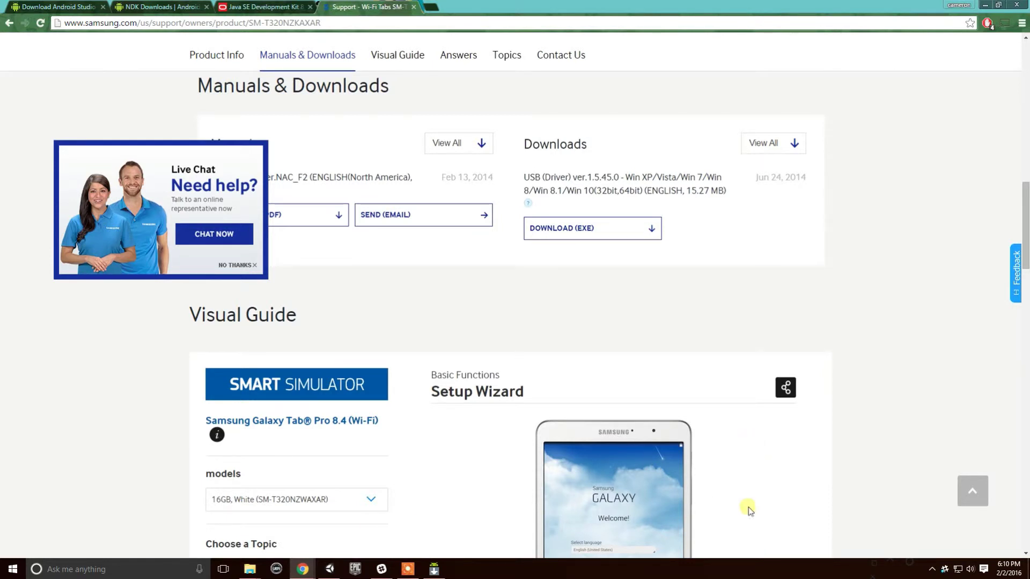
left_click(405, 26)
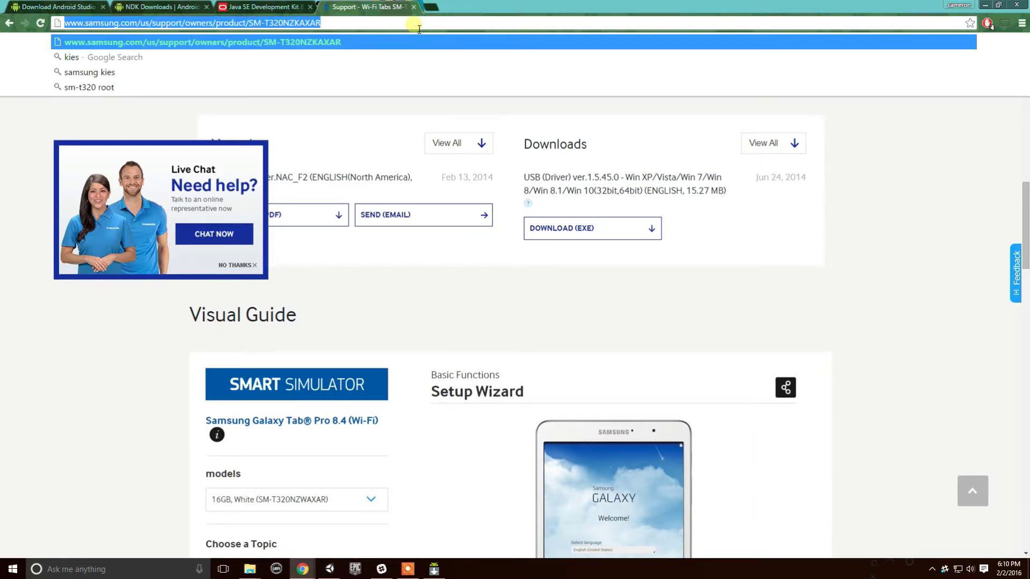
left_click(429, 7)
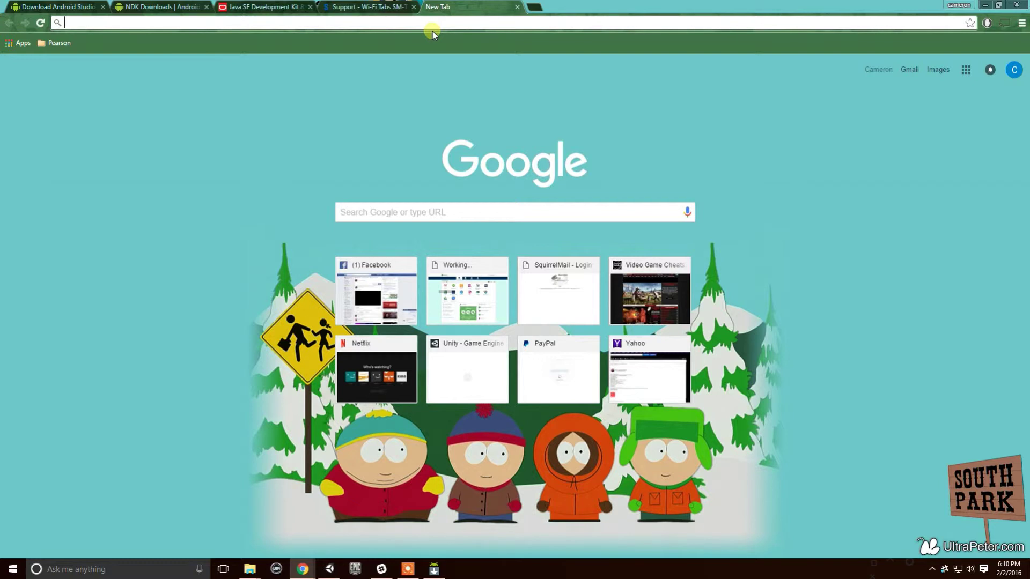
type("how to ")
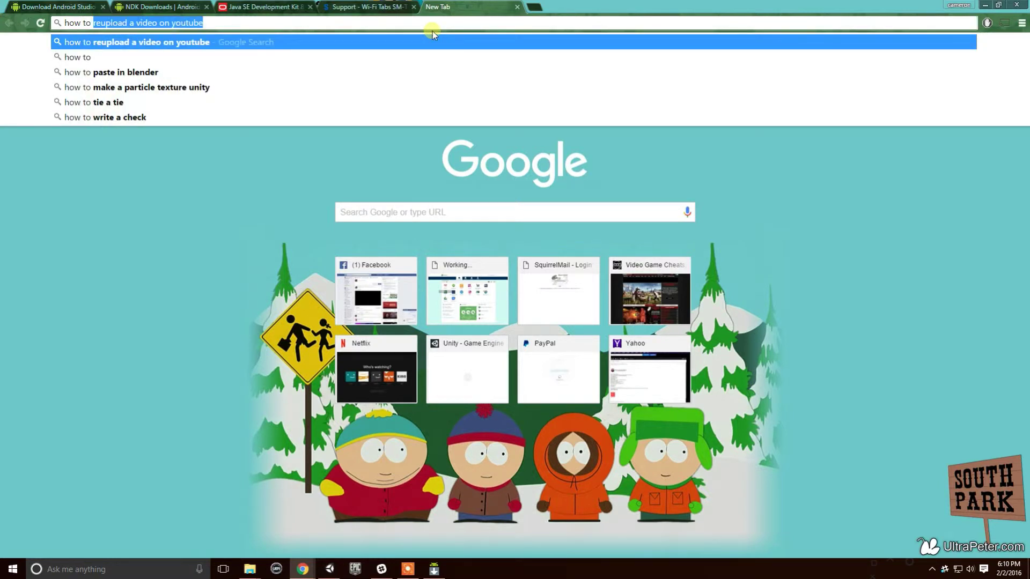
type("find developer options")
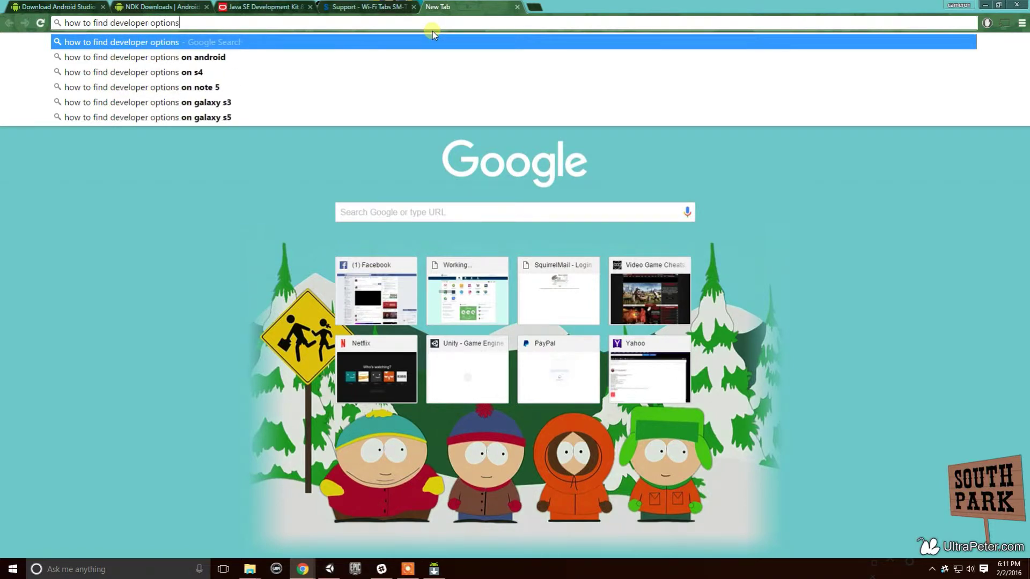
key("Down")
key("Return")
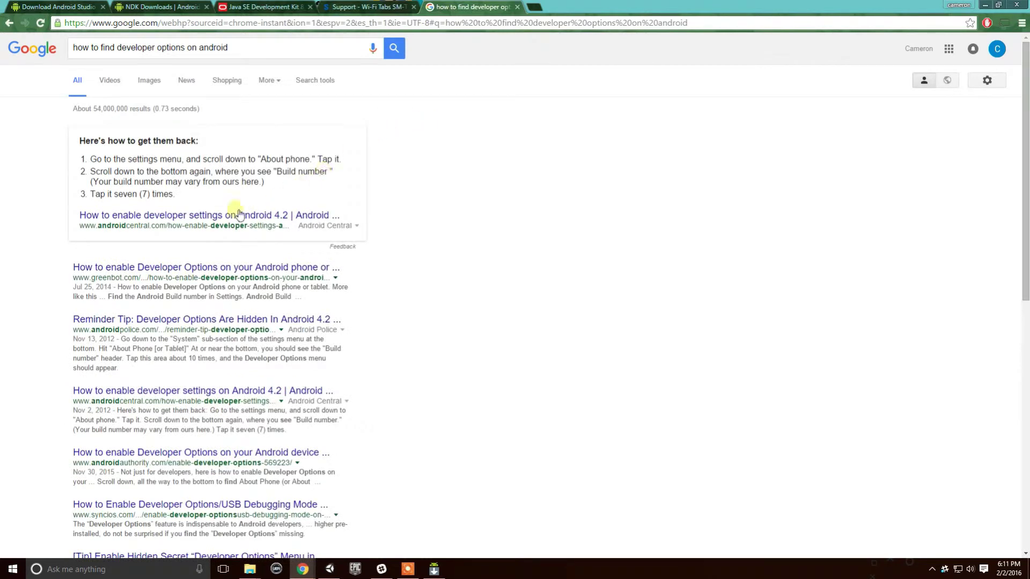
Read through the result's steps, including tapping Build number seven times.
left_click_drag(188, 200, 83, 152)
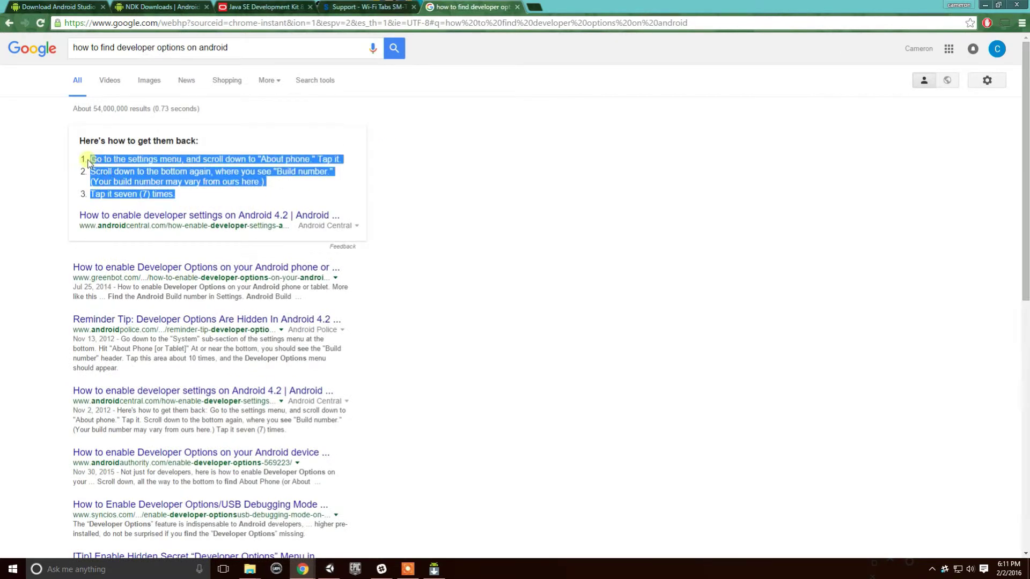
left_click(84, 154)
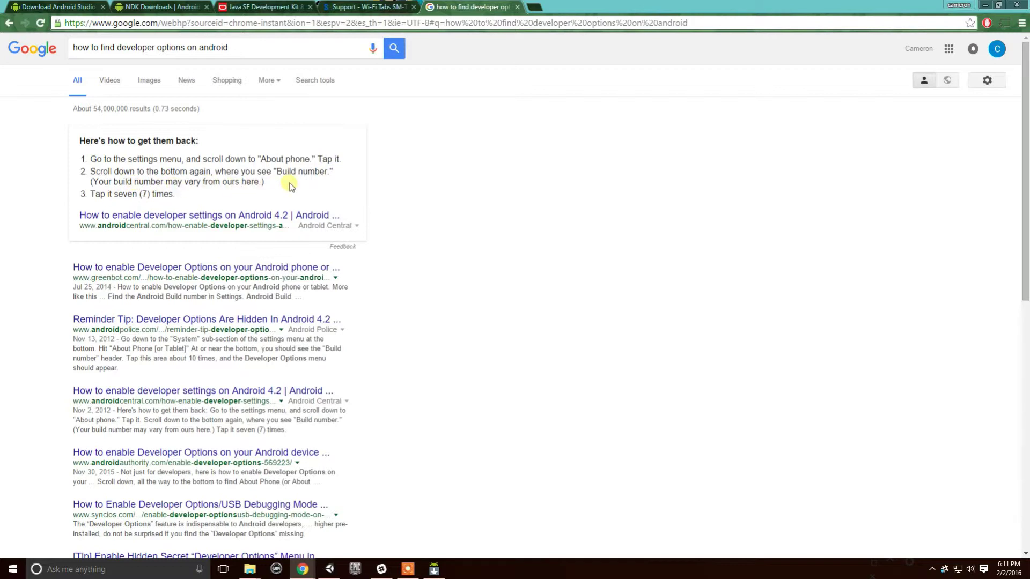
double_click(298, 160)
left_click_drag(191, 194, 110, 195)
left_click(220, 195)
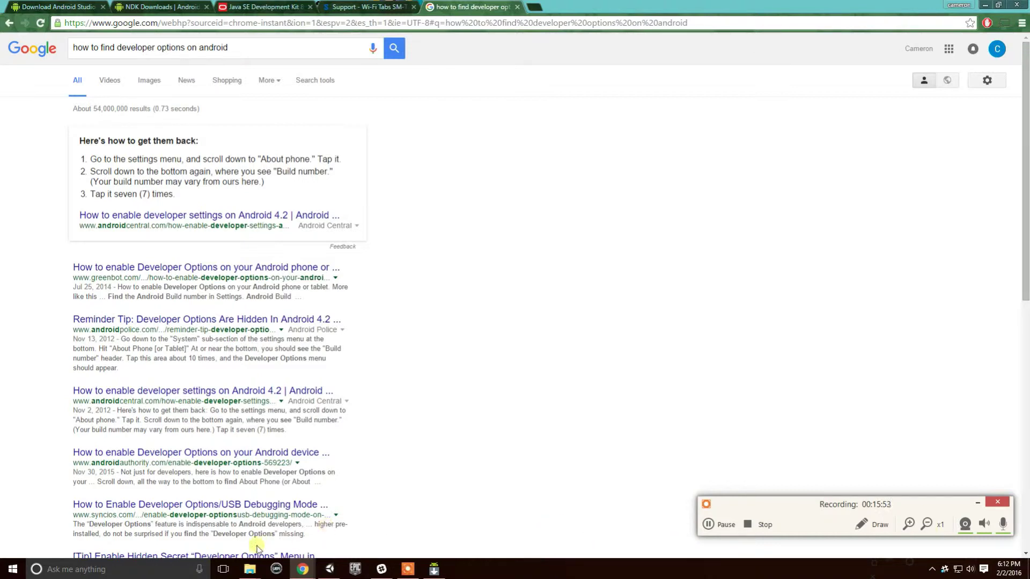
Back in Unity, close Build Settings and look at the Colors page in Preferences.
mouse_move(302, 575)
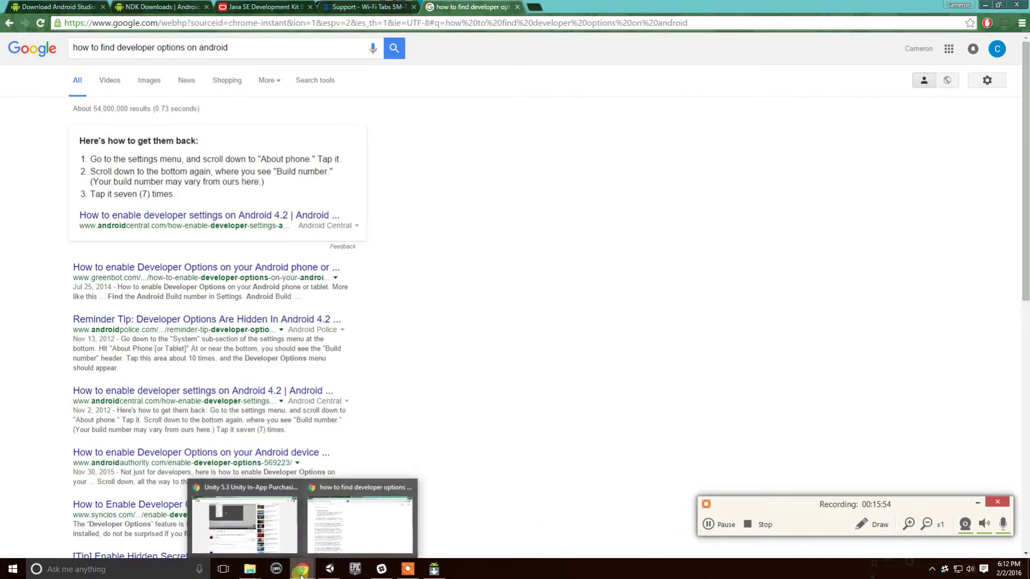
left_click(329, 568)
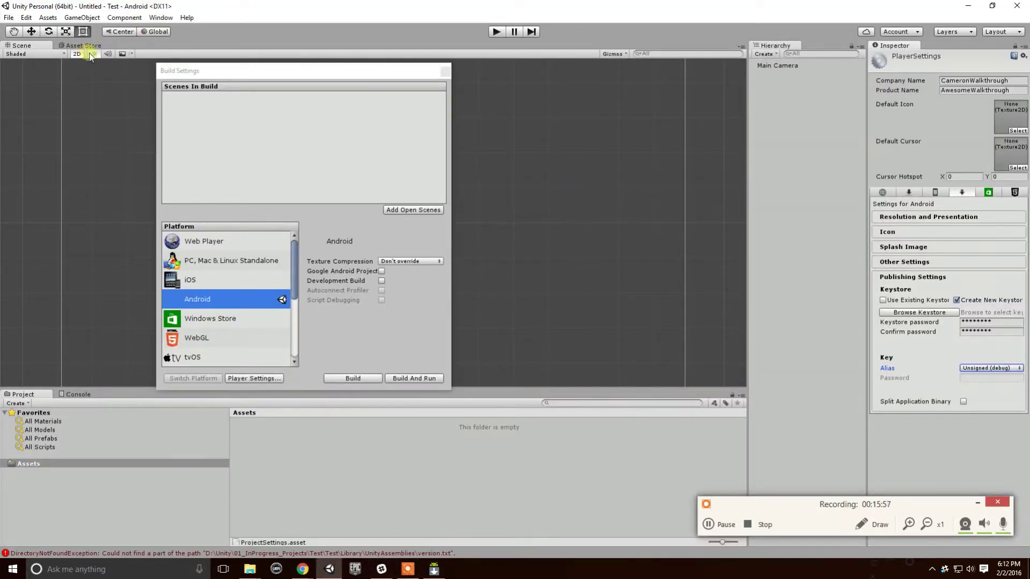
left_click(445, 71)
left_click(26, 18)
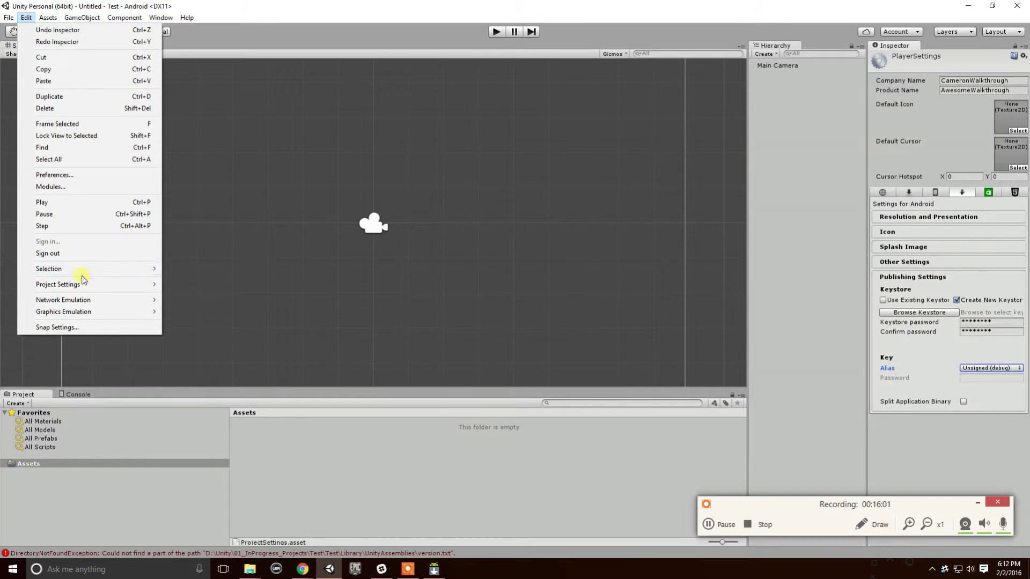
mouse_move(82, 284)
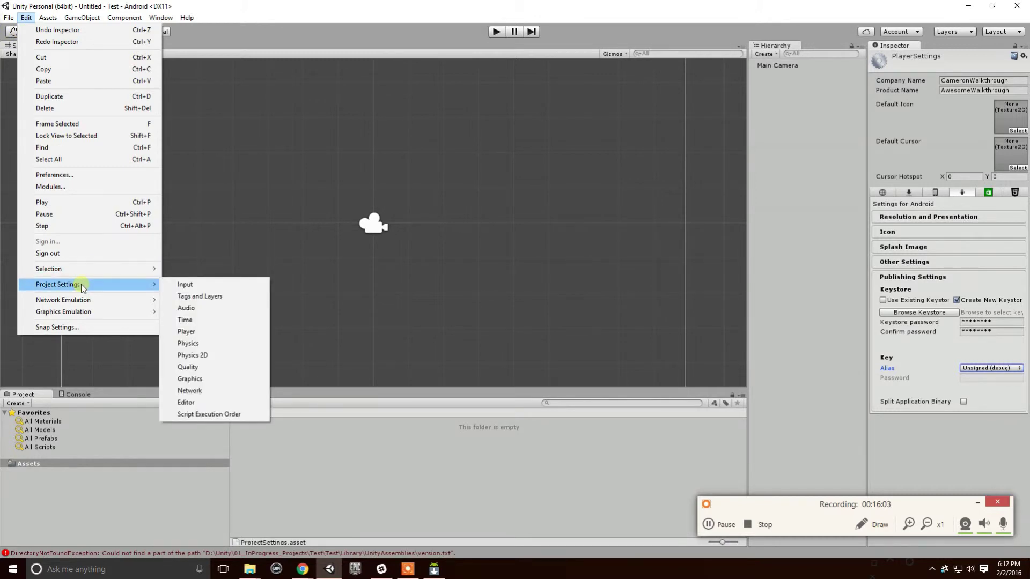
left_click(68, 175)
left_click(95, 187)
left_click(94, 169)
left_click(89, 152)
left_click(85, 135)
left_click(85, 116)
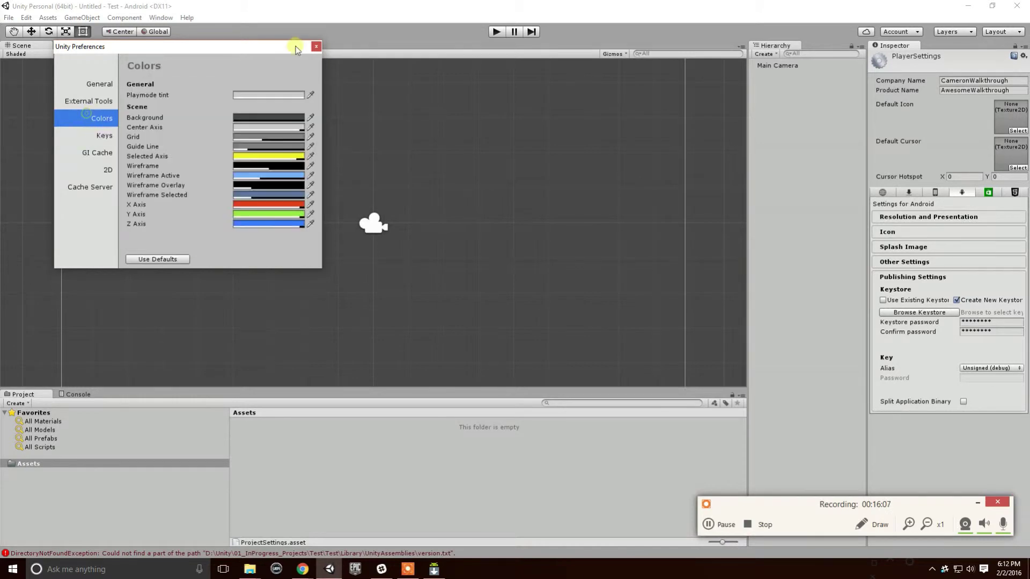
left_click(316, 47)
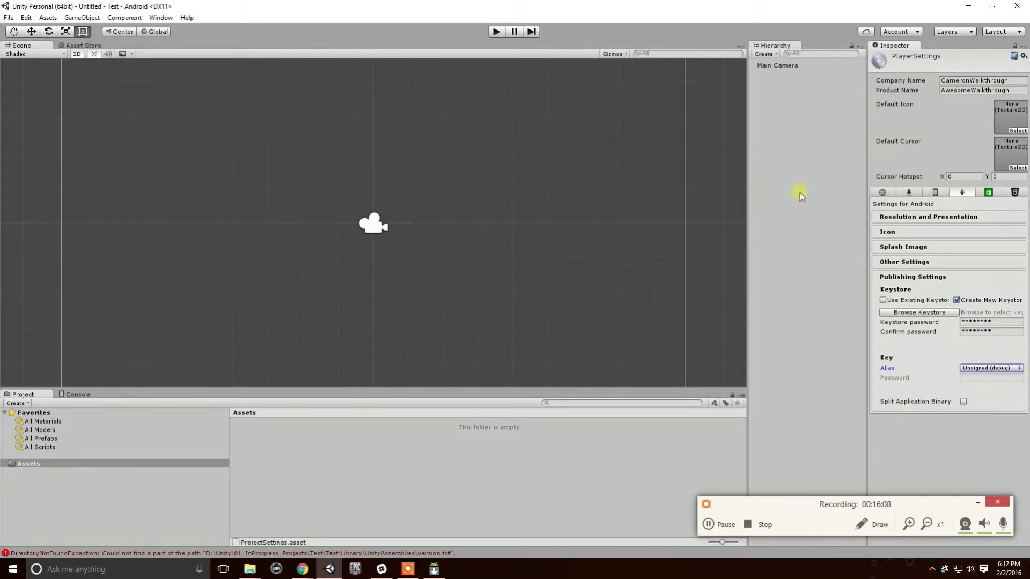
Expand Resolution and Presentation, then reopen Build Settings from the File menu.
left_click(960, 216)
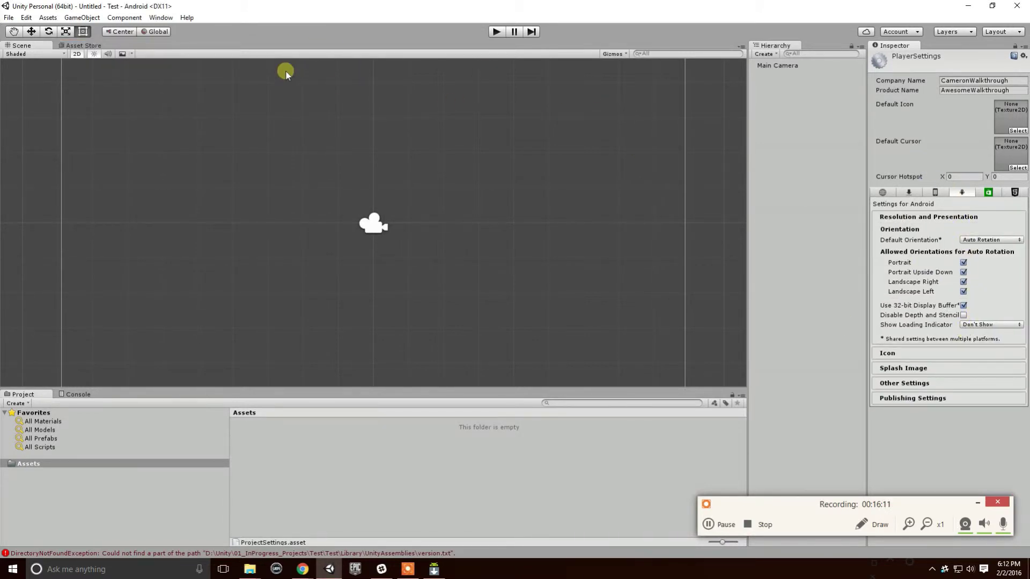
left_click(9, 18)
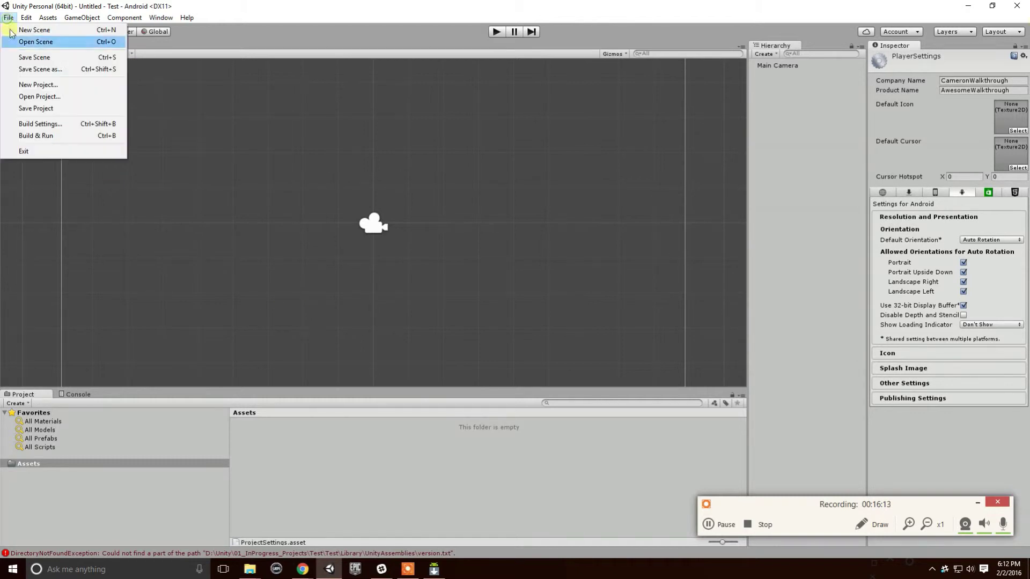
left_click(53, 124)
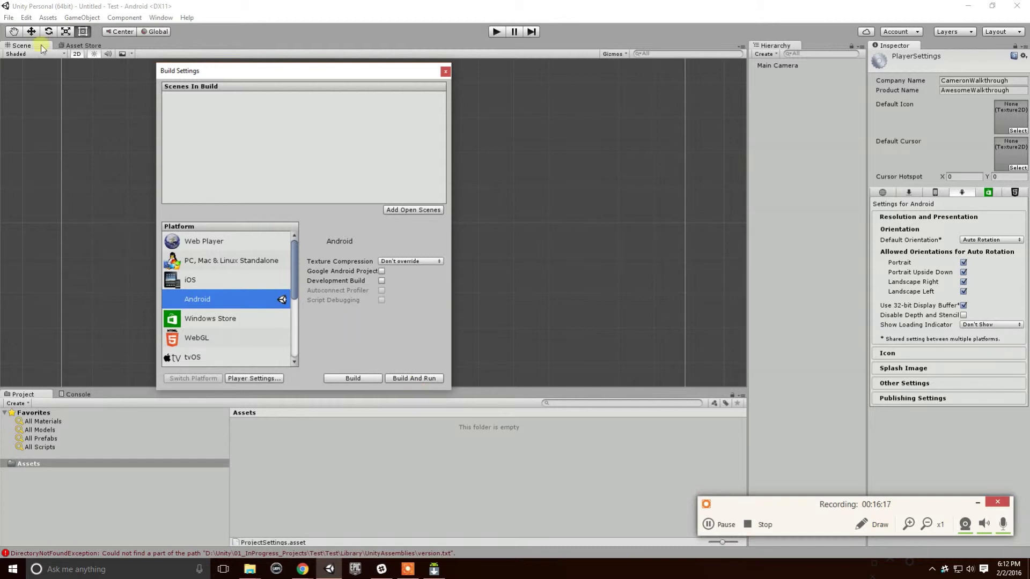
Add the open scene to the build, saving it as testestest in Assets.
left_click(394, 209)
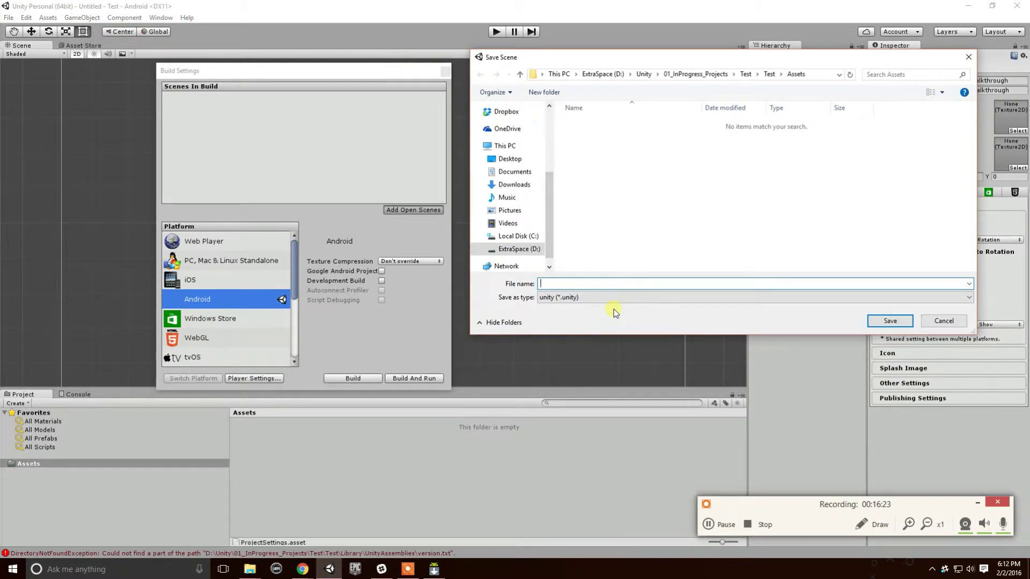
type("testestest")
left_click(888, 321)
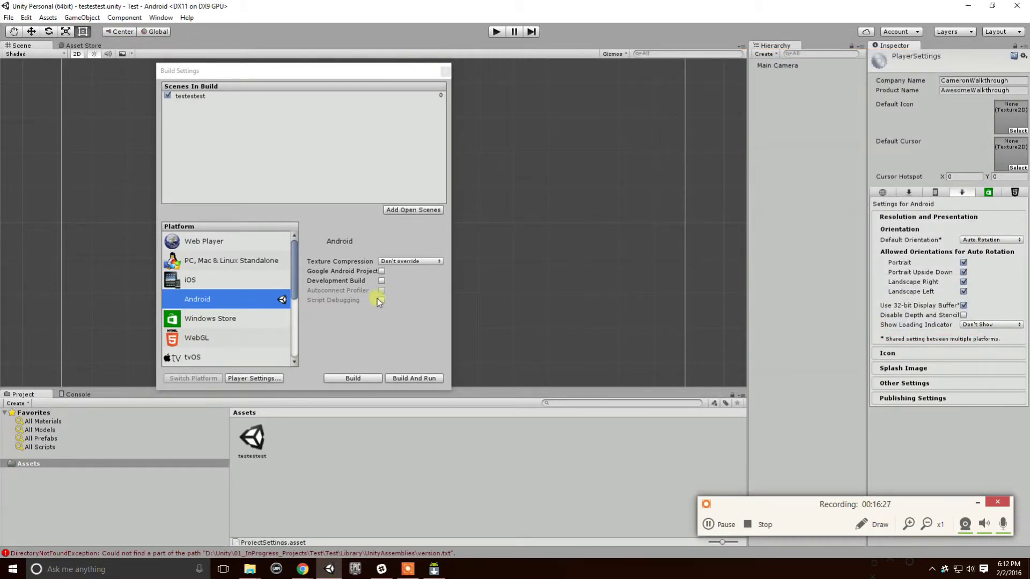
Start Build And Run, targeting a new Builds folder with the APK named AndroidExportTest.
left_click(410, 377)
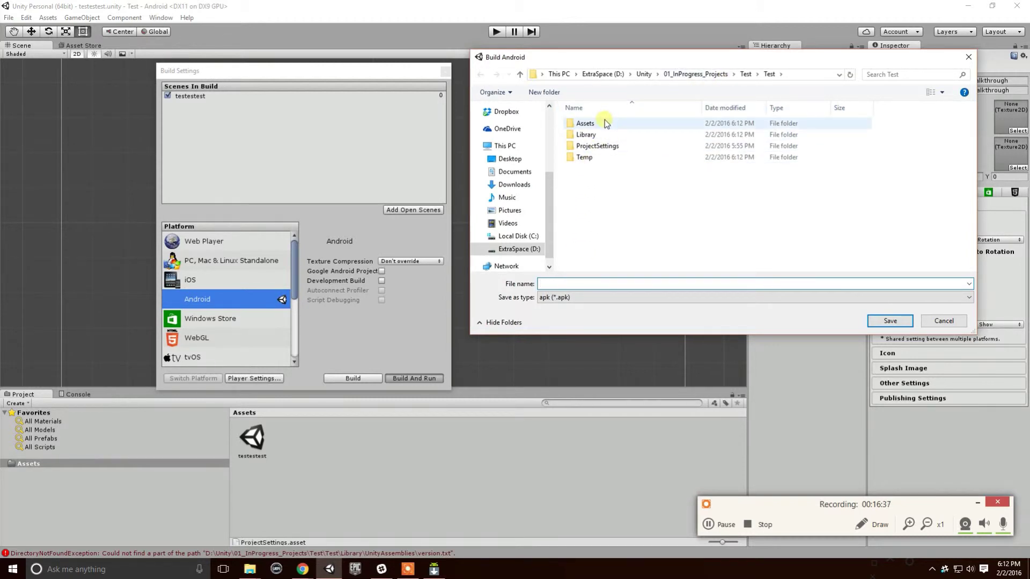
left_click(544, 92)
type("B")
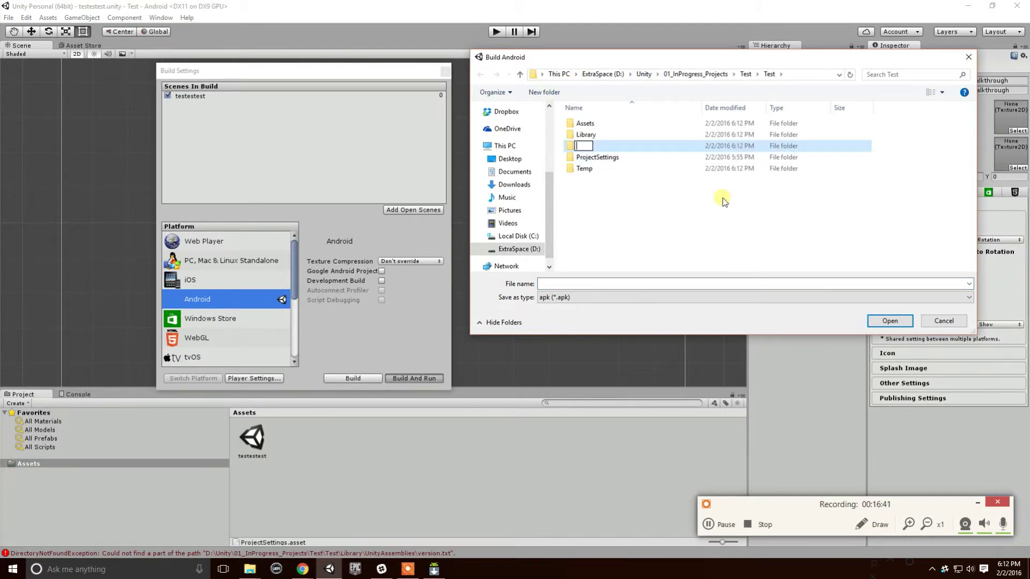
type("uilds")
key("Return")
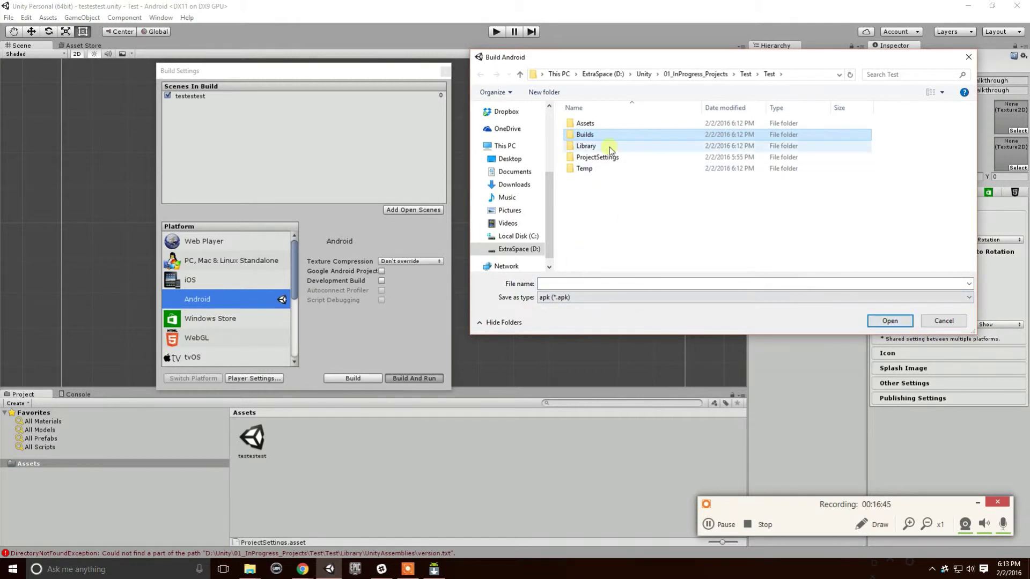
double_click(596, 134)
left_click(580, 283)
type("A")
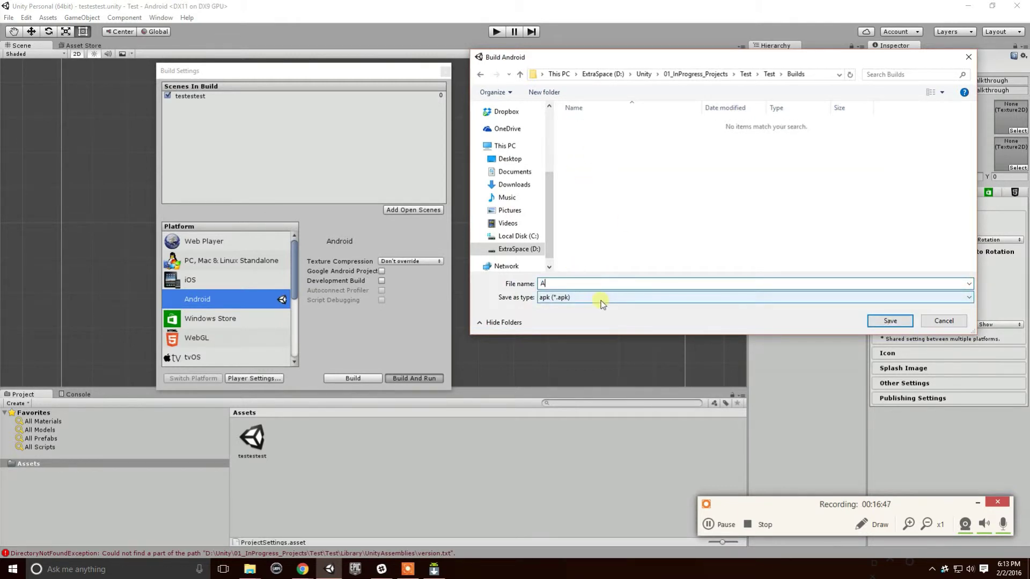
type("ndroidExportTest")
left_click(889, 322)
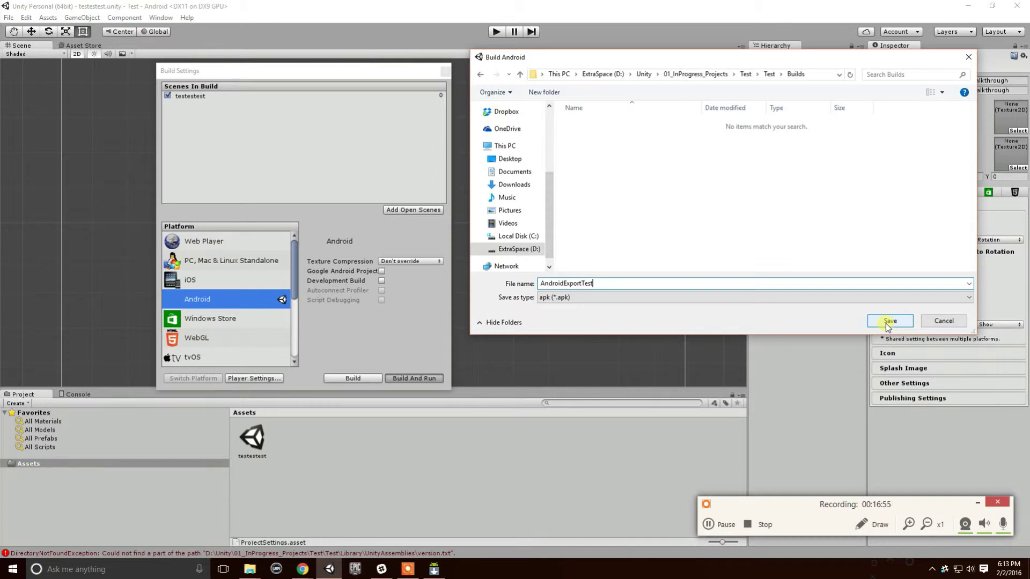
Let the AndroidExportTest build finish, close Build Settings and right-click the testestest asset.
left_click(888, 322)
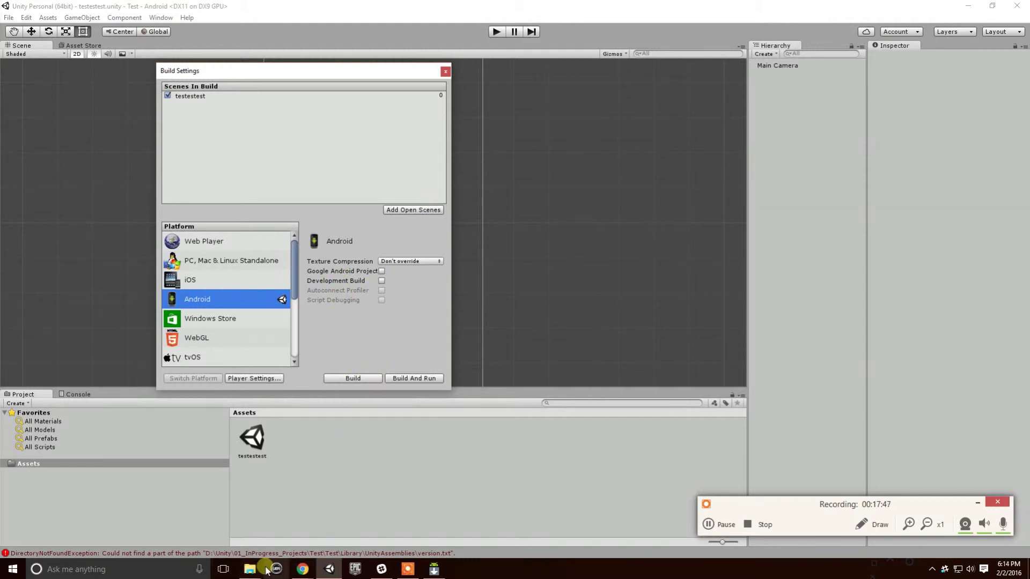
mouse_move(249, 567)
mouse_move(227, 534)
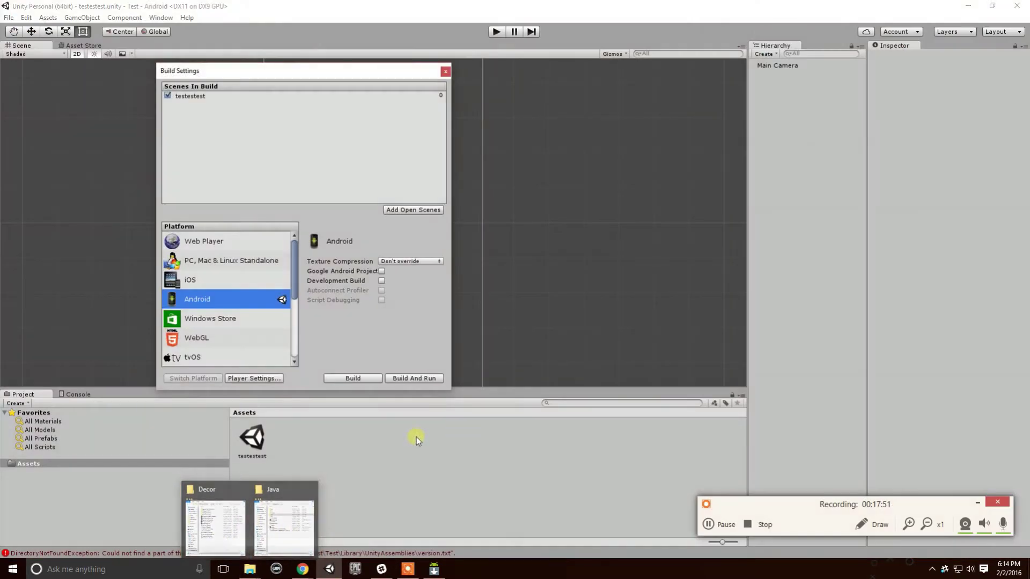
left_click(442, 76)
right_click(260, 432)
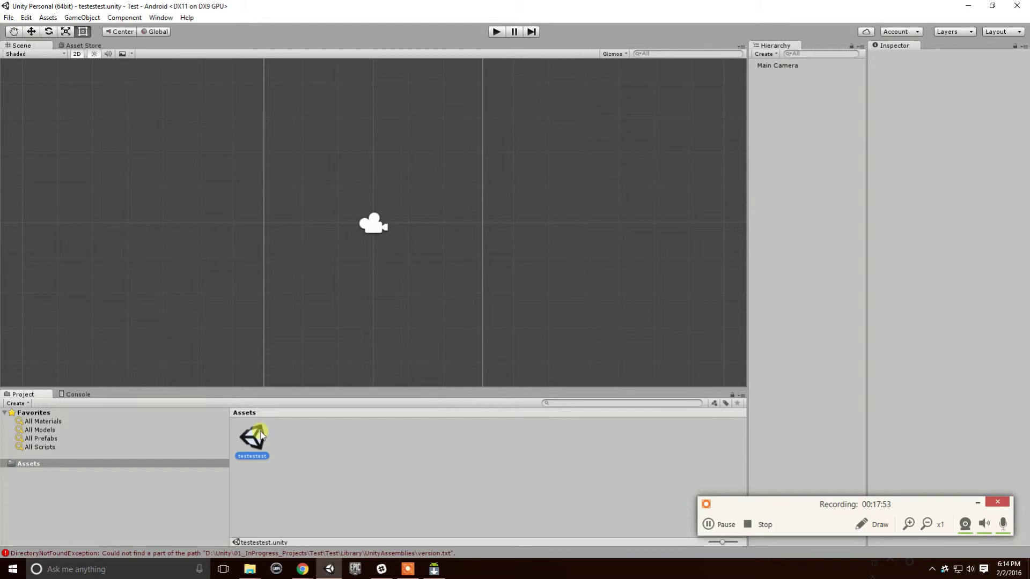
Reveal the project in File Explorer and open Test > Builds to find AndroidExportTest.apk.
left_click(316, 248)
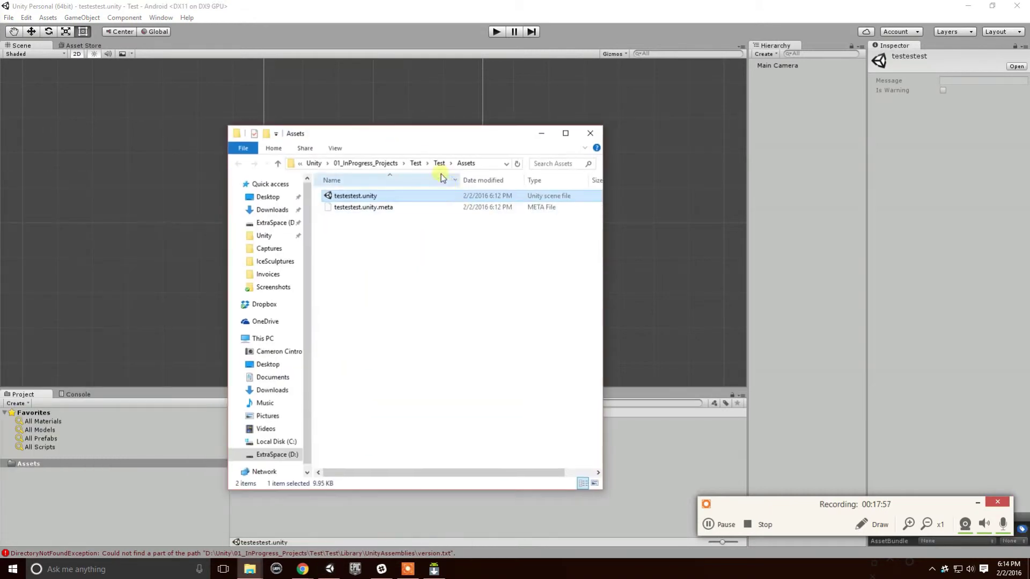
left_click(439, 164)
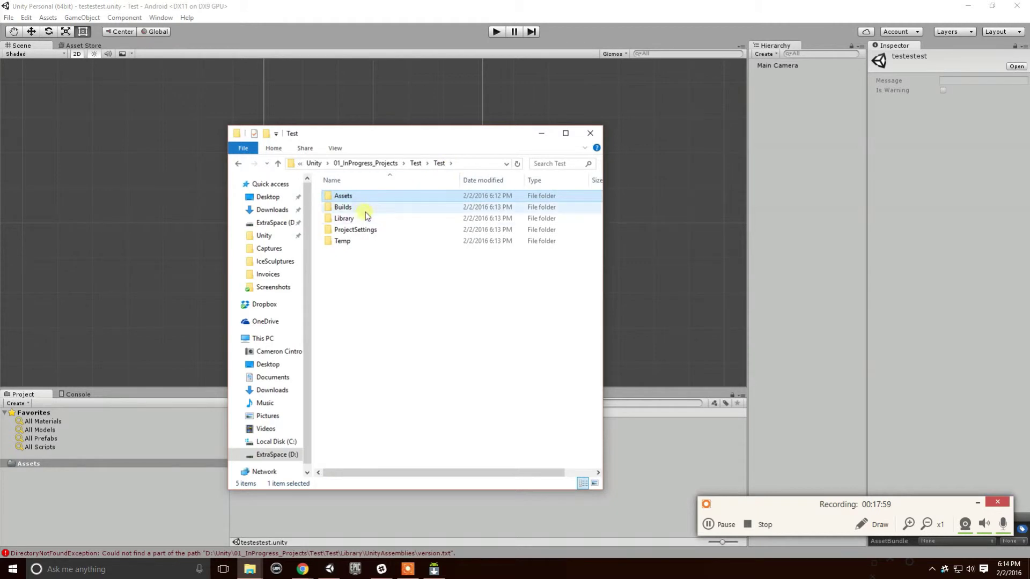
double_click(349, 207)
left_click(361, 197)
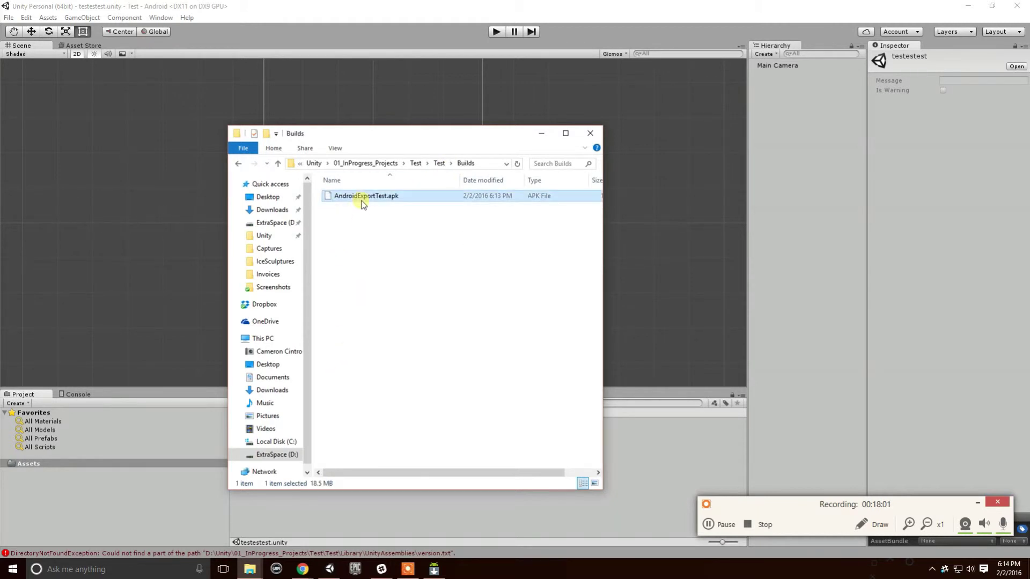
left_click_drag(441, 151, 313, 73)
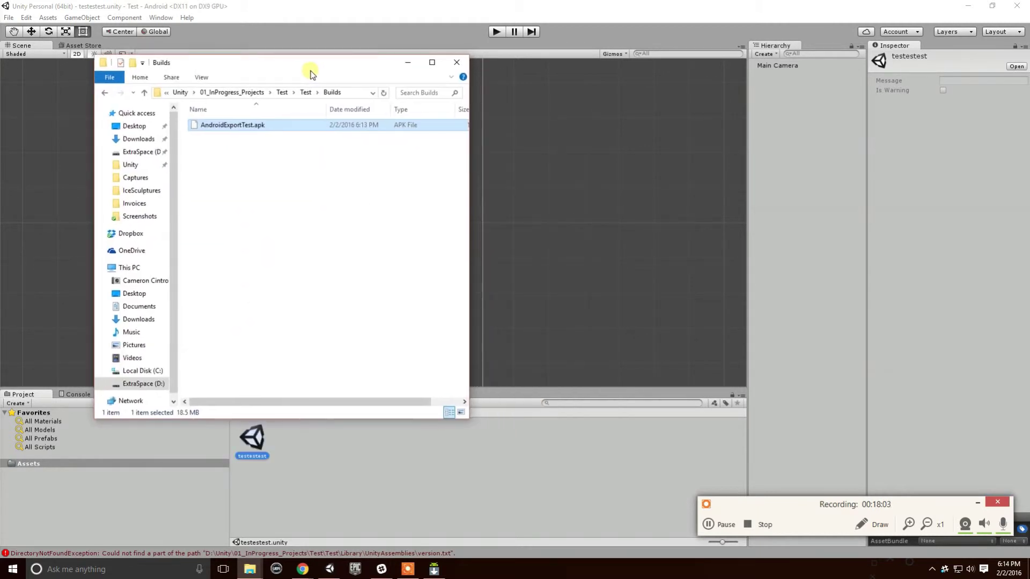
Open a second Explorer window on This PC > Tablet > Download.
key("super+e")
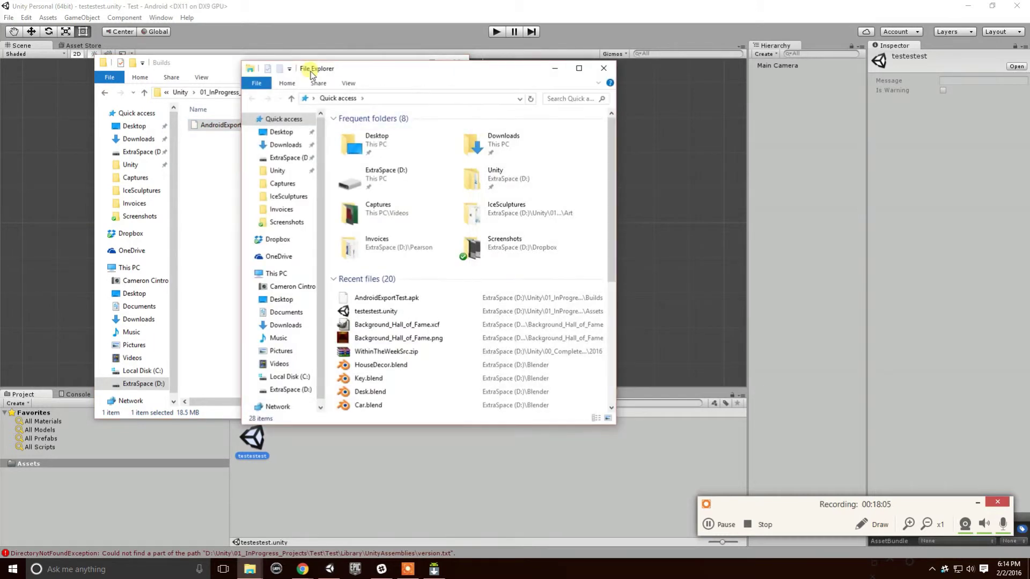
left_click_drag(378, 81, 702, 86)
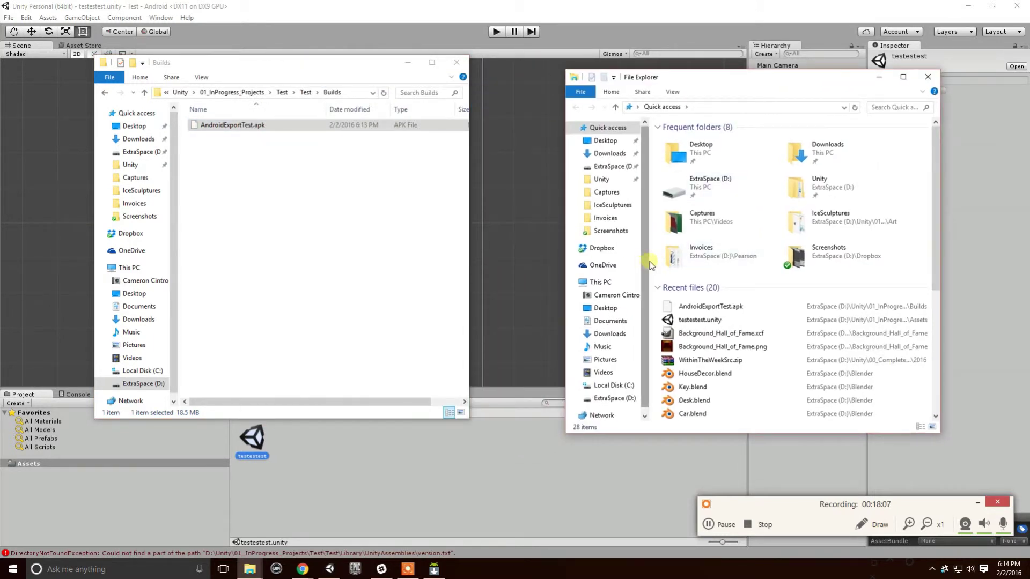
left_click_drag(651, 263, 699, 262)
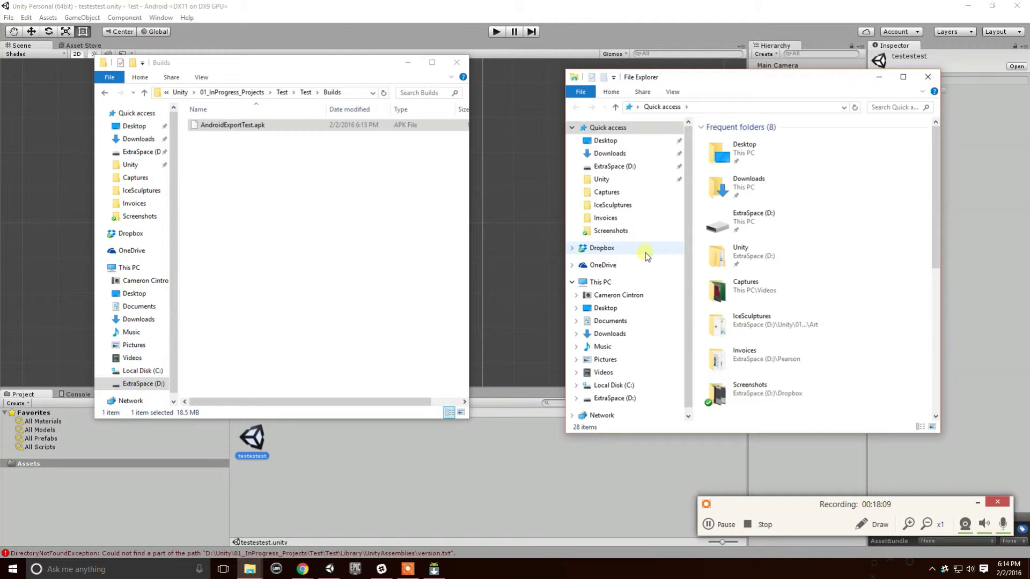
scroll(646, 252, "down", 1)
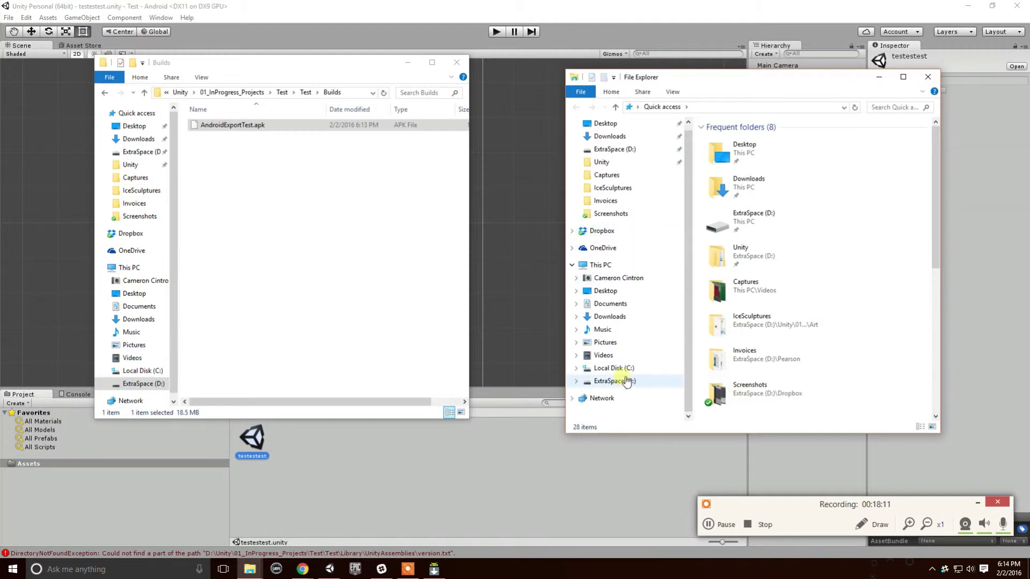
left_click(616, 278)
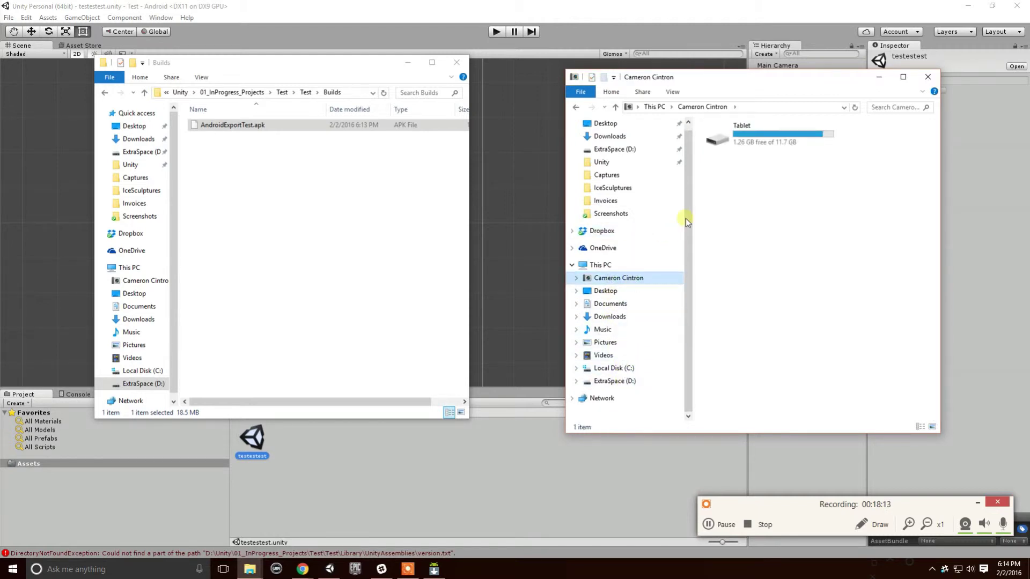
double_click(743, 141)
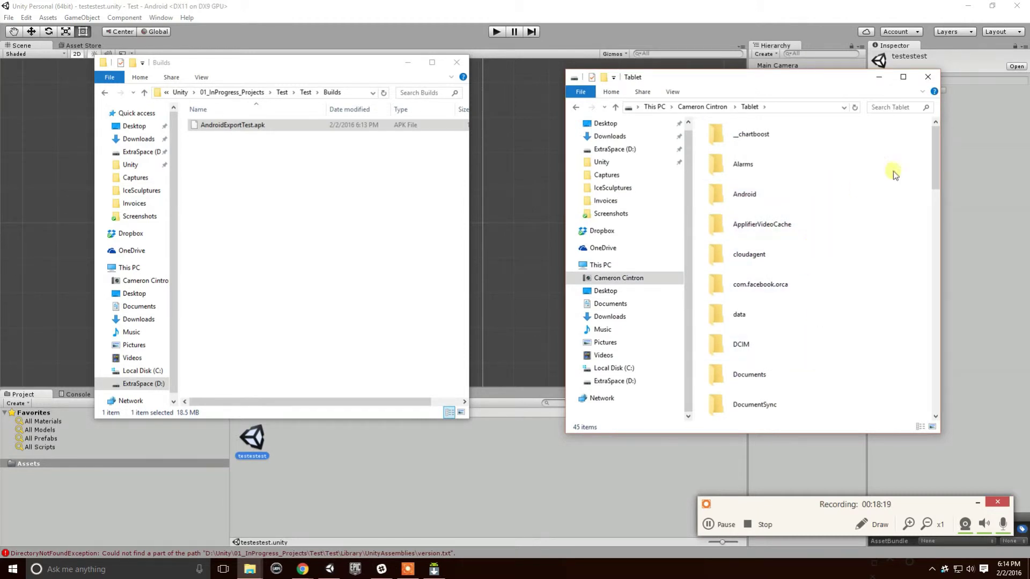
scroll(930, 159, "down", 2)
double_click(767, 361)
Drag AndroidExportTest.apk from Builds into the tablet's Download folder to copy it.
left_click(249, 130)
left_click_drag(251, 132, 838, 200)
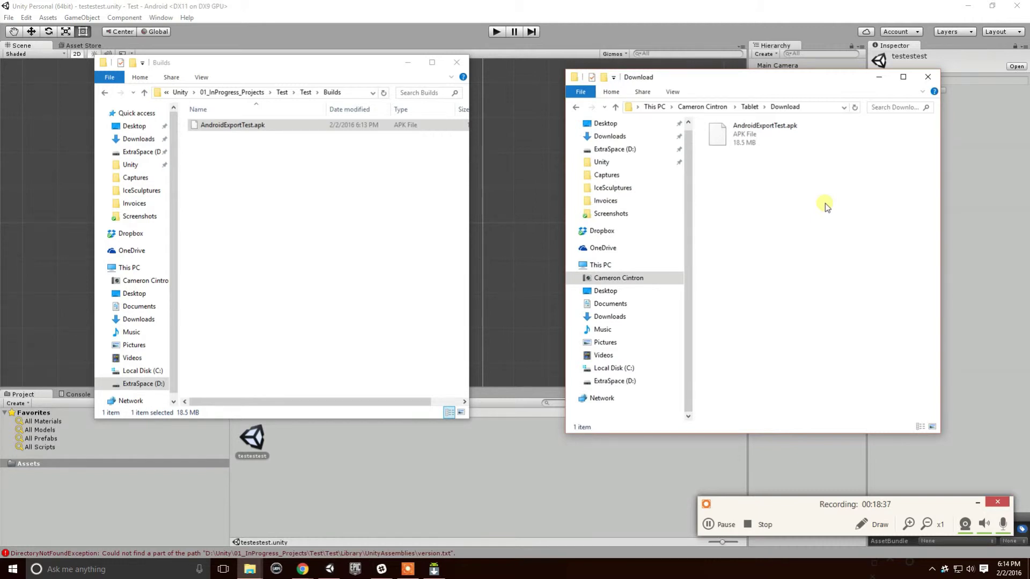
left_click(302, 569)
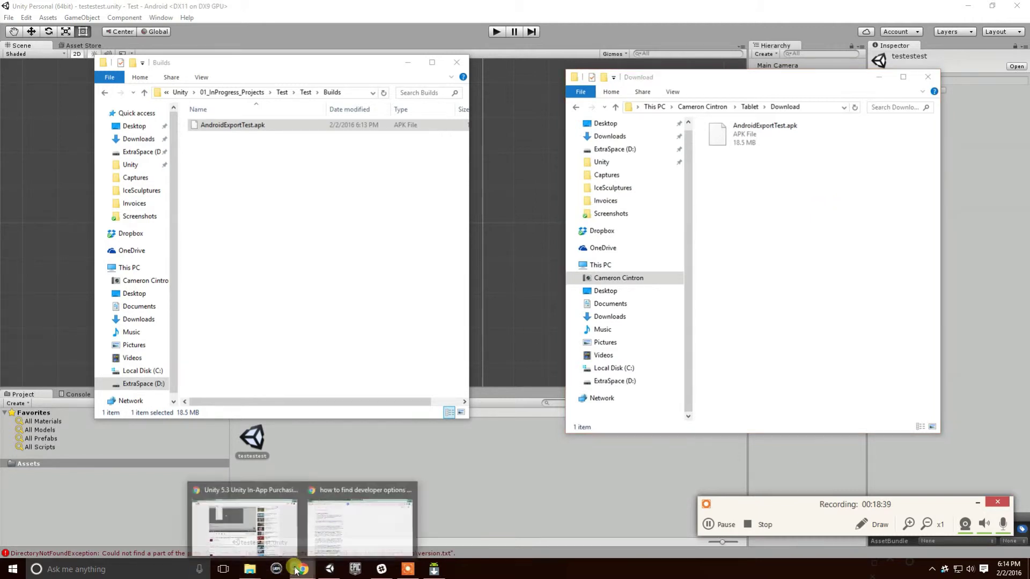
Search Google for 'astro file manager' and open its Google Play page.
left_click(329, 517)
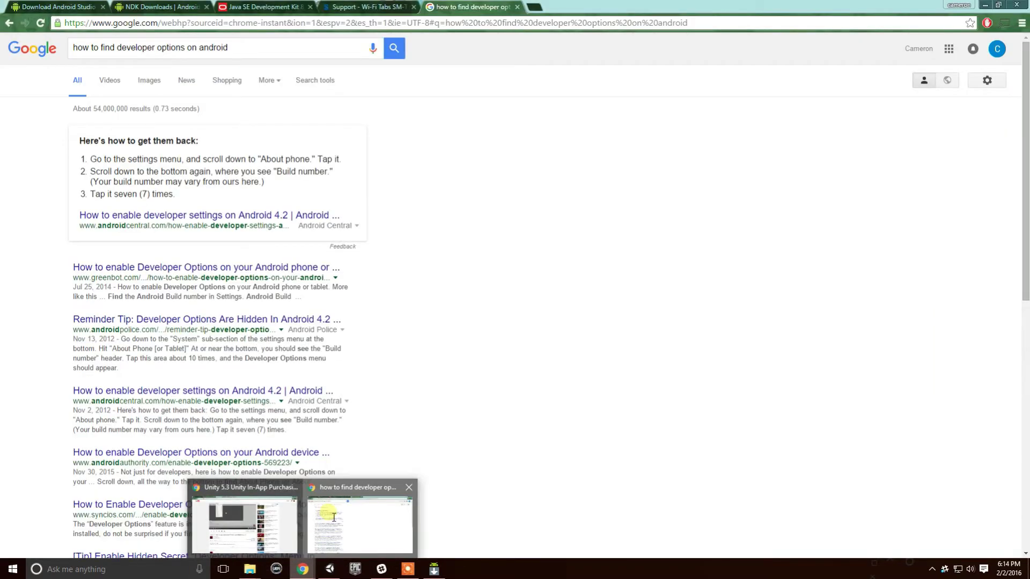
left_click(283, 43)
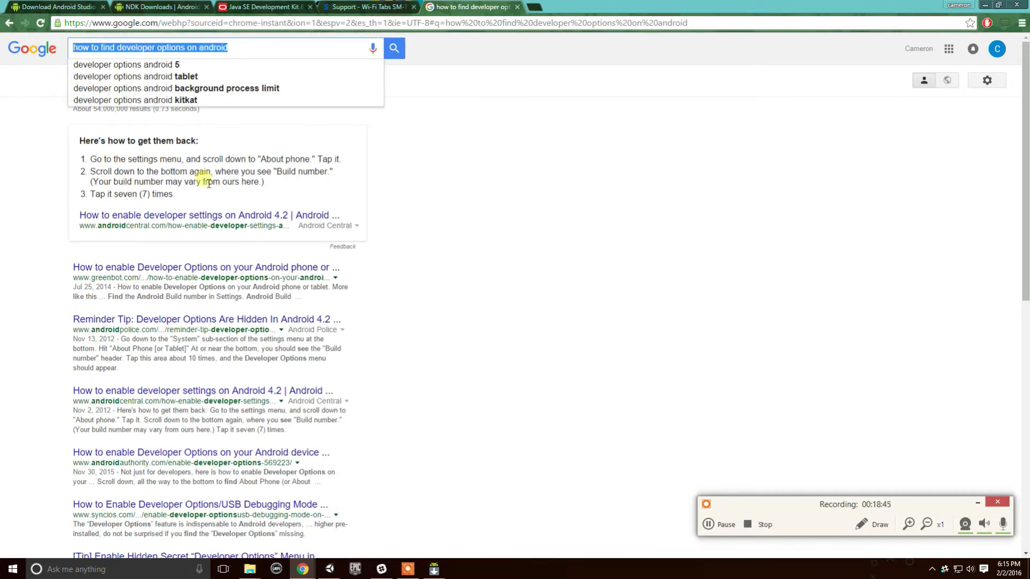
type("astro file")
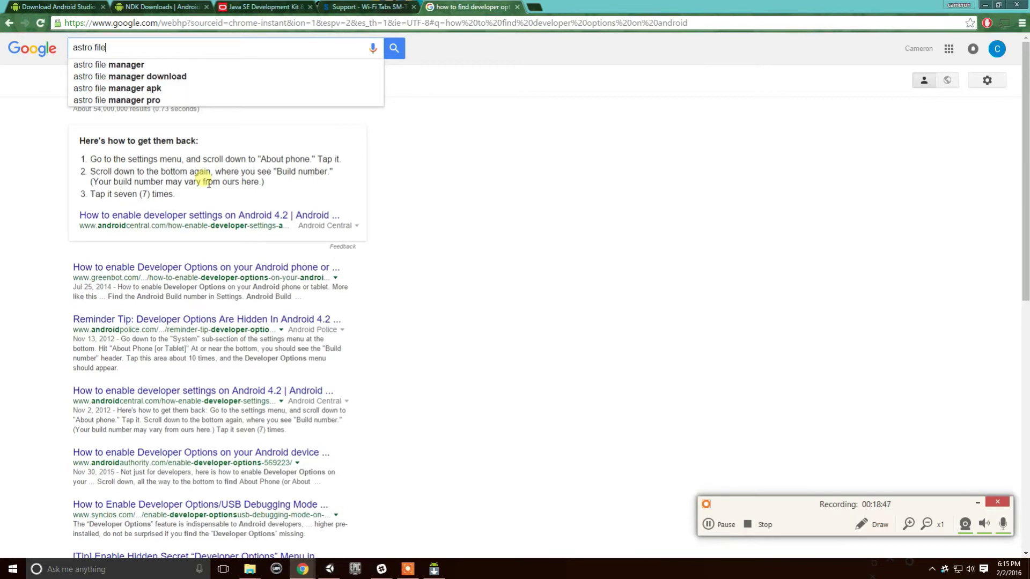
type(" manager")
key("Return")
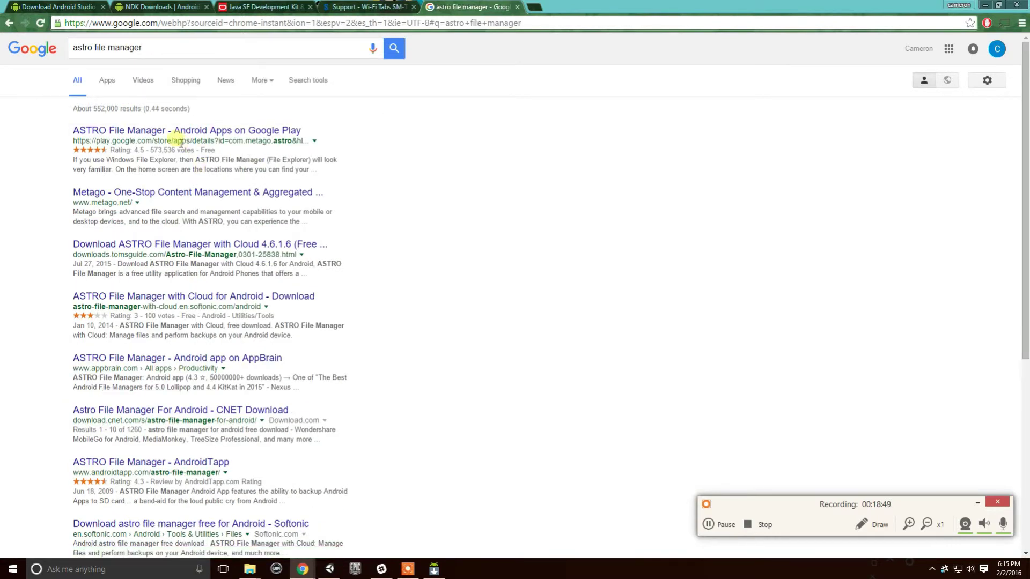
left_click(173, 134)
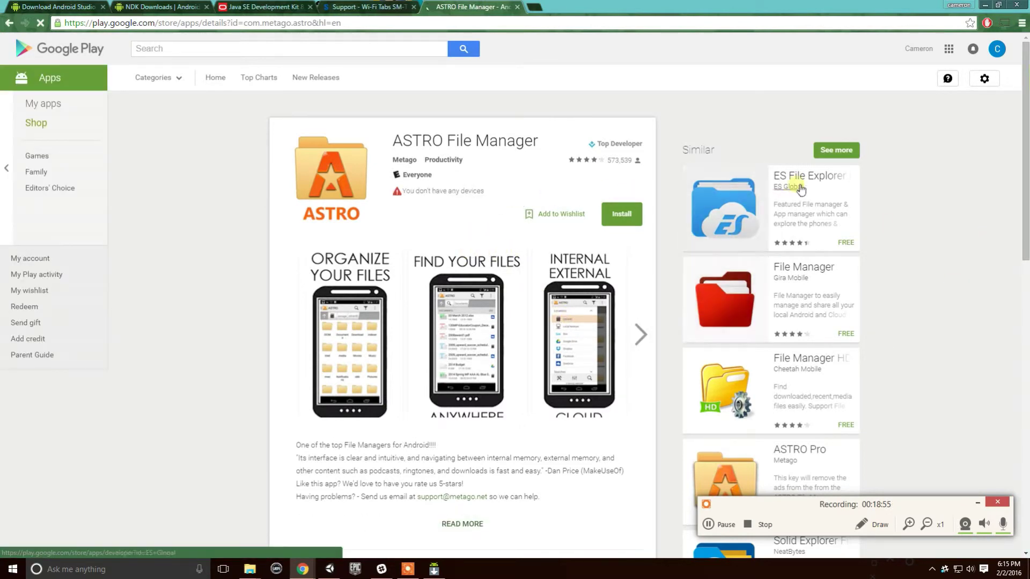
Scroll down through the ASTRO File Manager description and reviews, then back up.
scroll(488, 258, "down", 2)
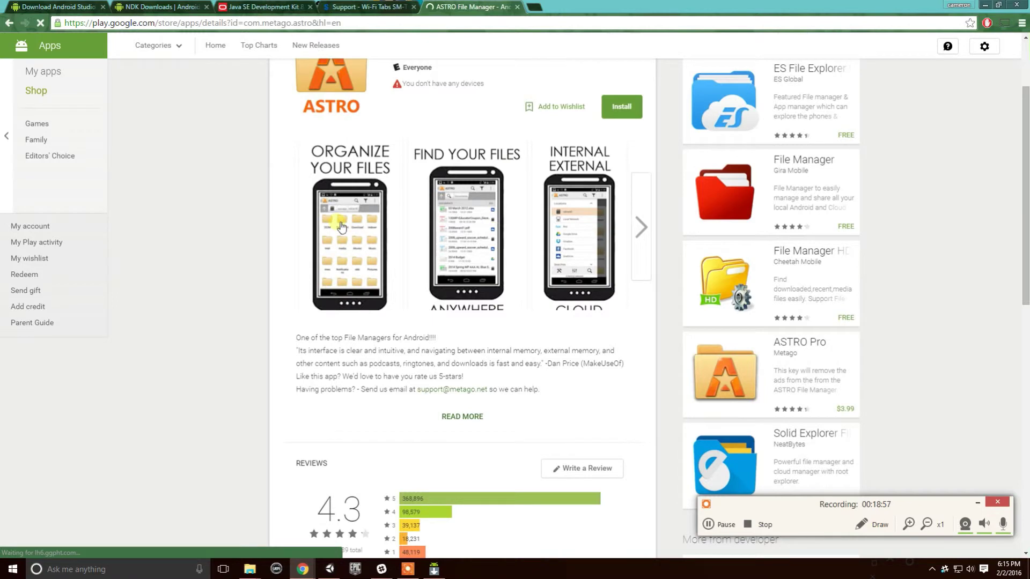
scroll(342, 226, "up", 2)
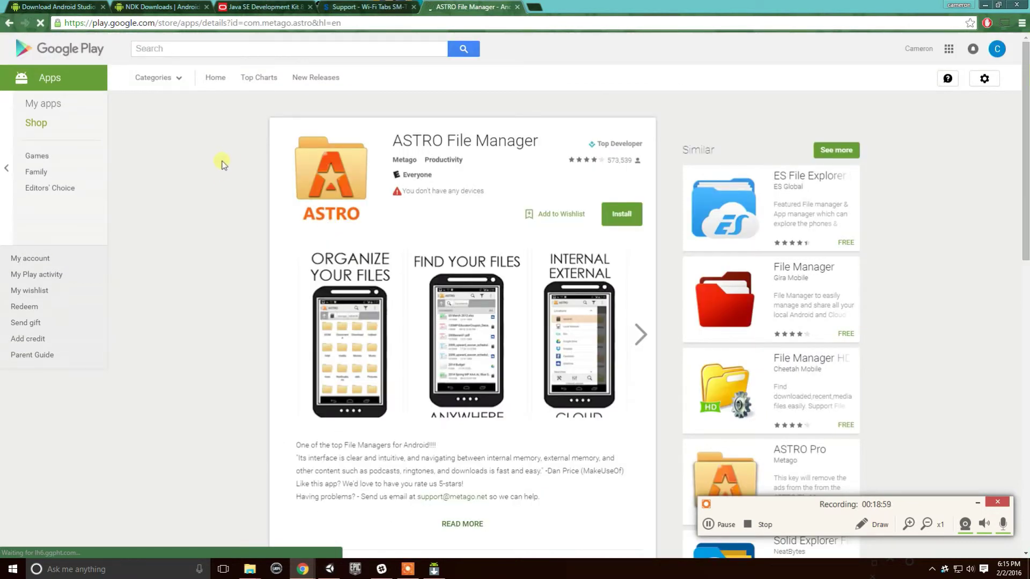
scroll(309, 156, "down", 6)
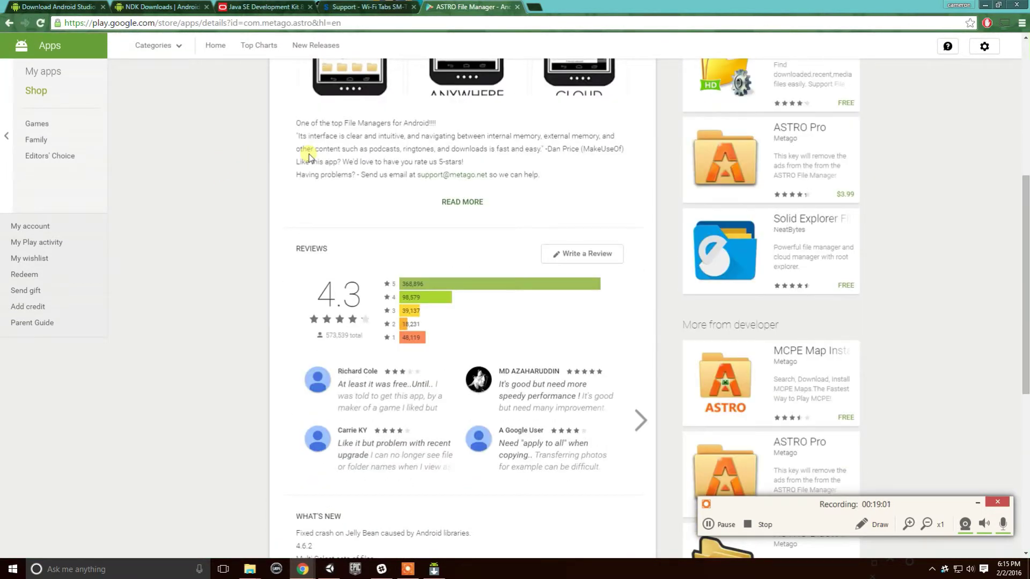
scroll(460, 196, "up", 4)
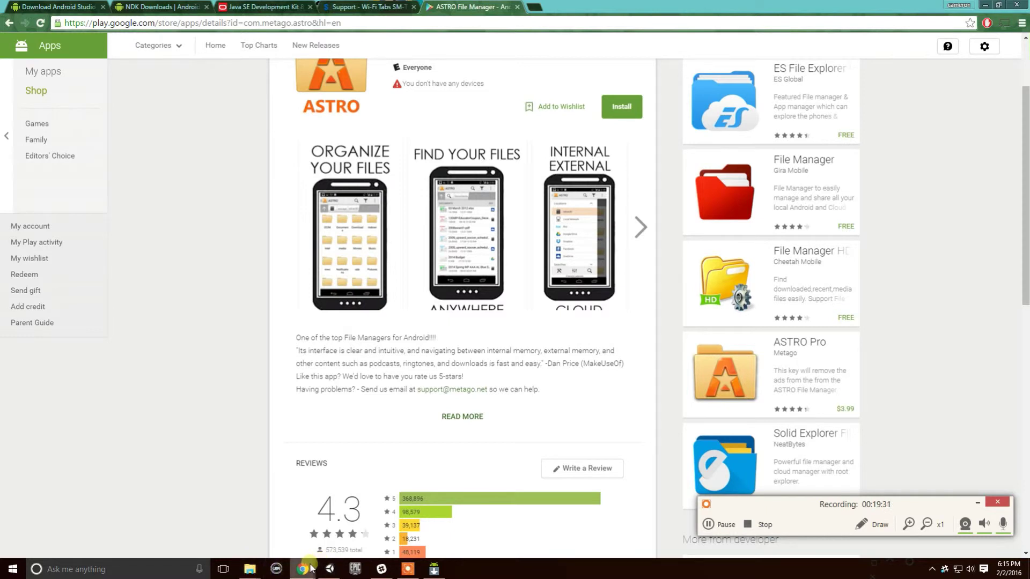
In Unity, open Build Settings, then Player Settings, and expand Android Publishing Settings.
left_click(329, 568)
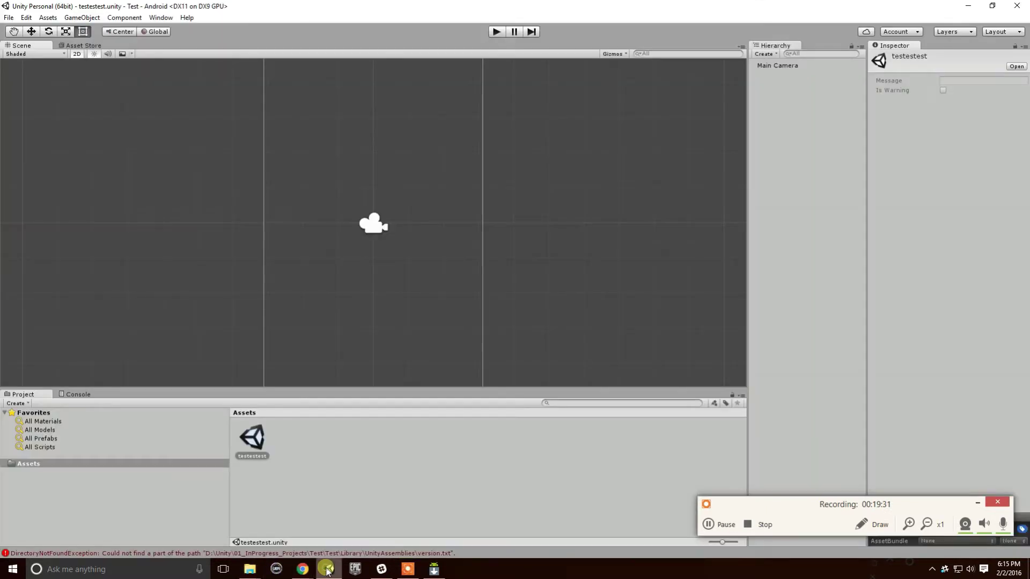
left_click(26, 19)
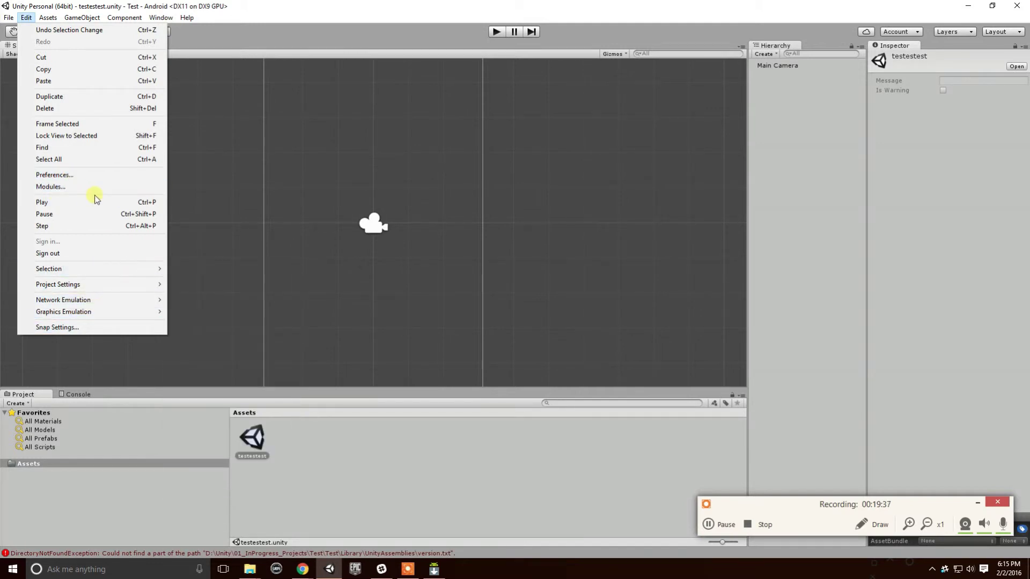
mouse_move(4, 18)
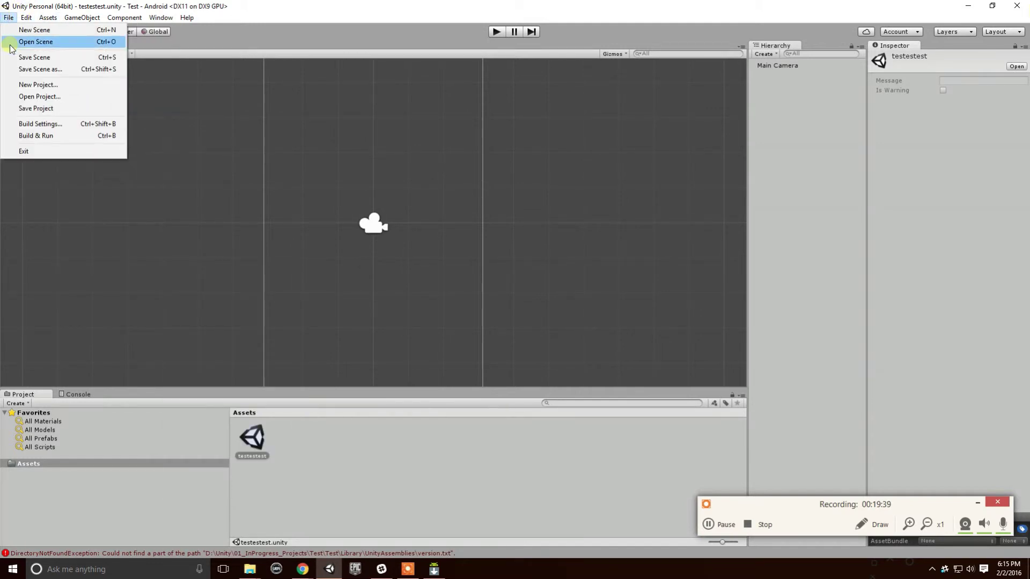
left_click(42, 124)
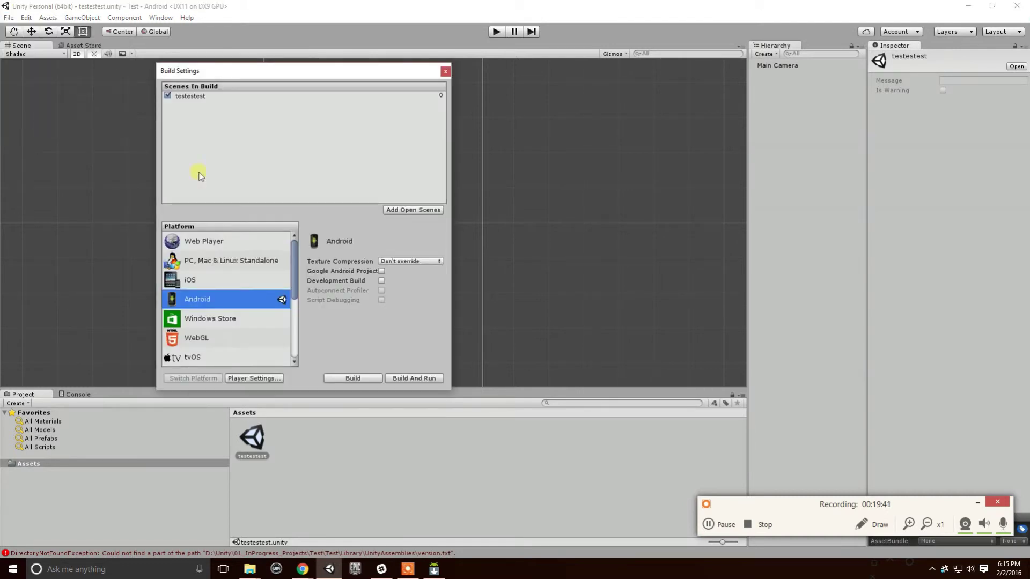
left_click(252, 378)
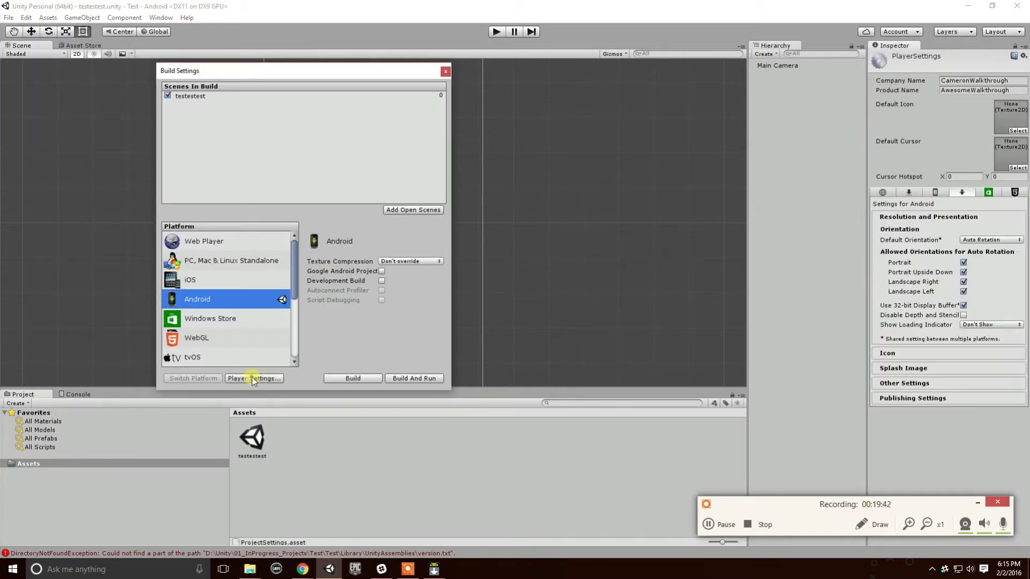
left_click(923, 401)
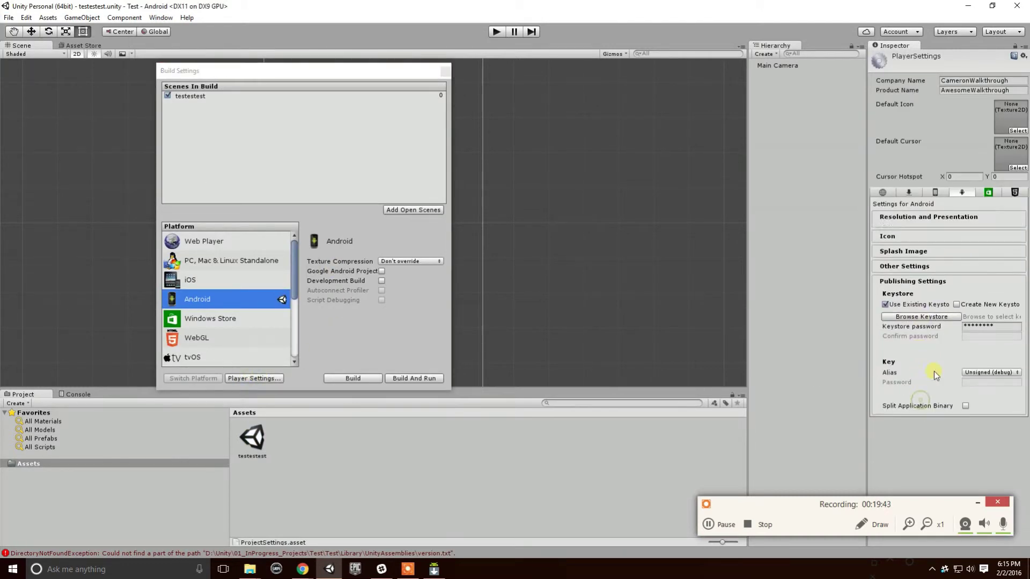
Try Create New Keystore with a password, then revert to Use Existing Keystore, alias Unsigned (debug).
left_click(981, 322)
left_click(918, 312)
left_click(943, 320)
left_click(957, 300)
left_click(975, 333)
type("********")
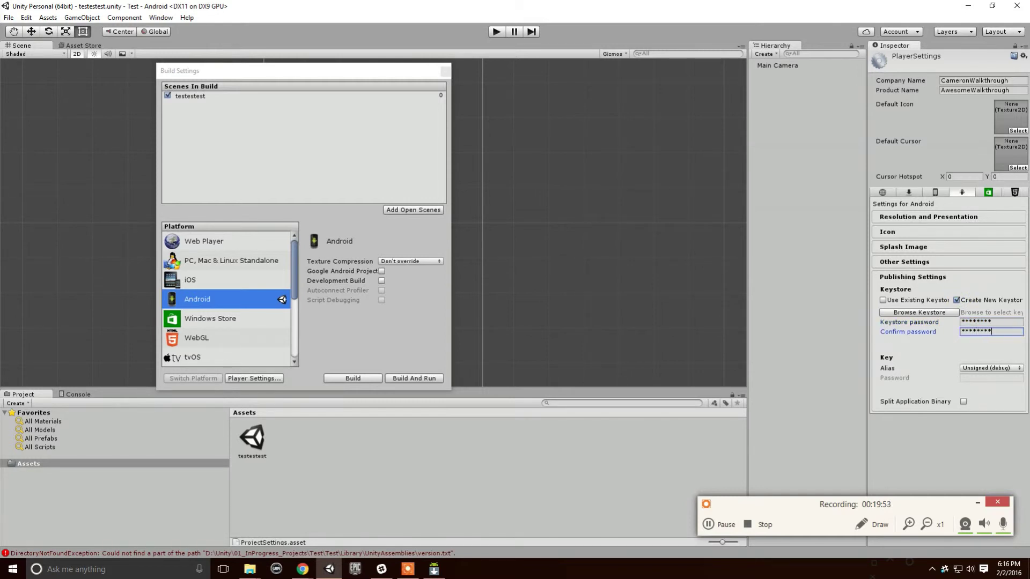
left_click(983, 368)
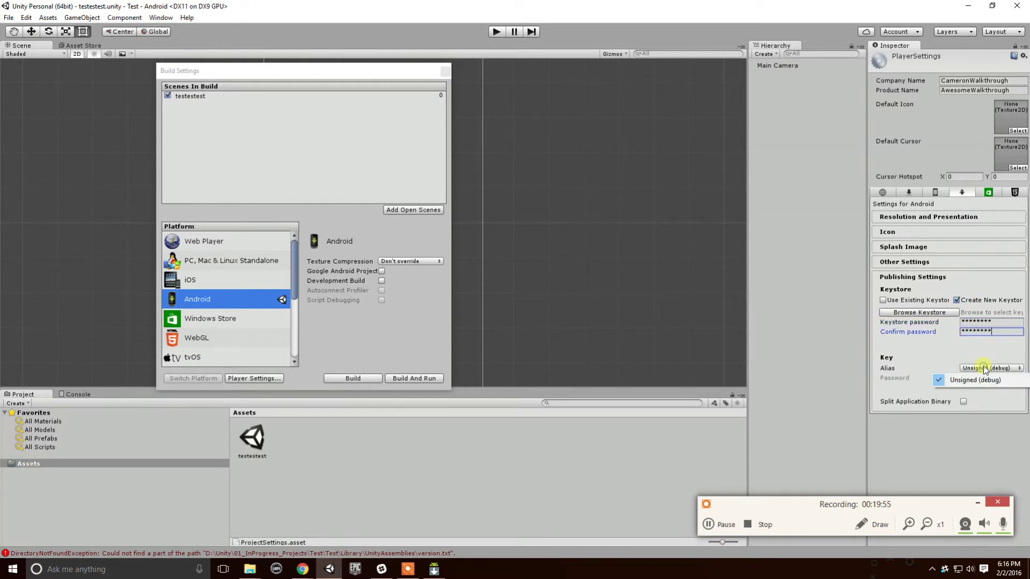
left_click(959, 363)
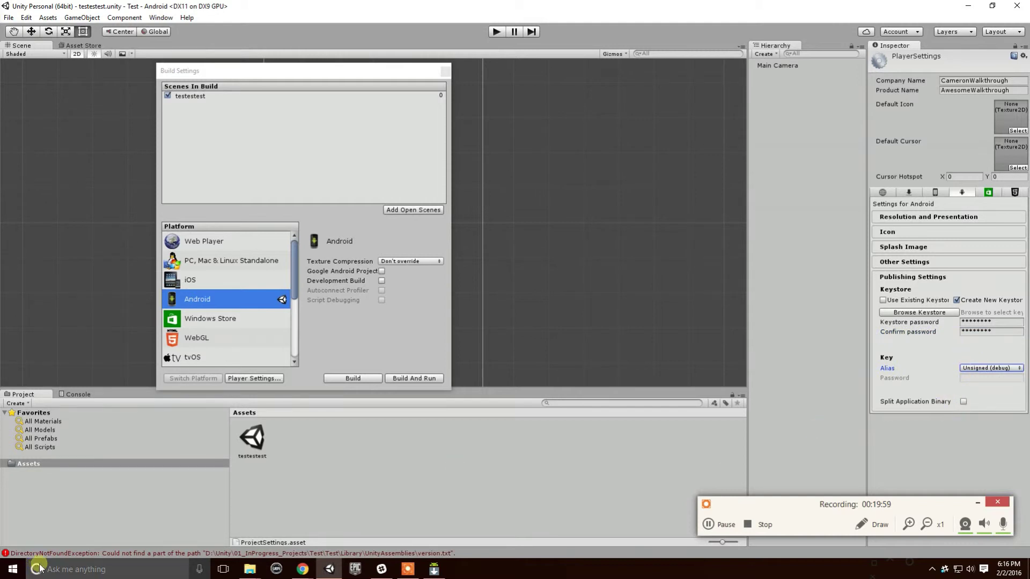
left_click(883, 299)
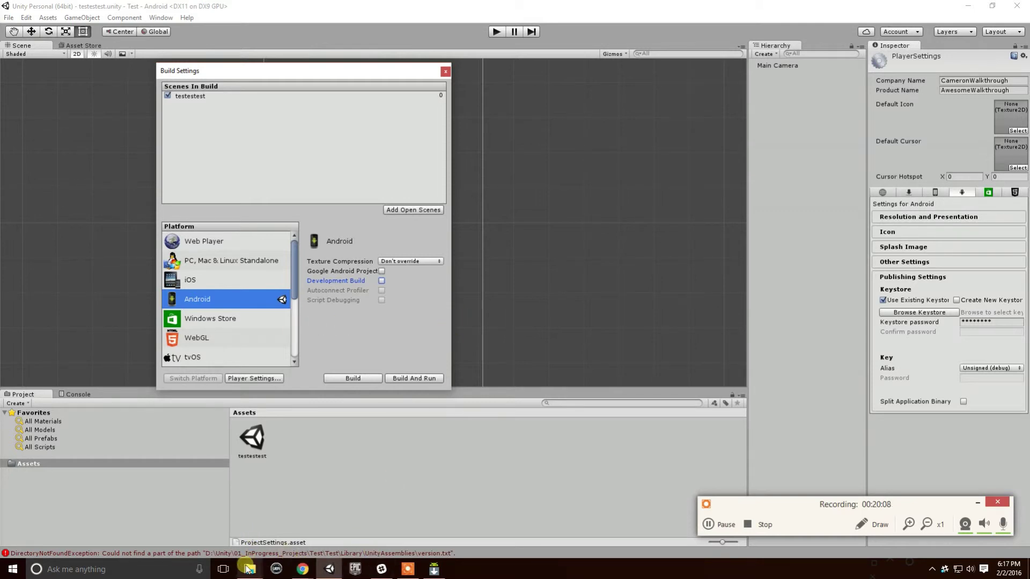
Bring the Android Signing forum thread forward in Chrome and scroll up to its six signing steps.
mouse_move(250, 568)
left_click(302, 569)
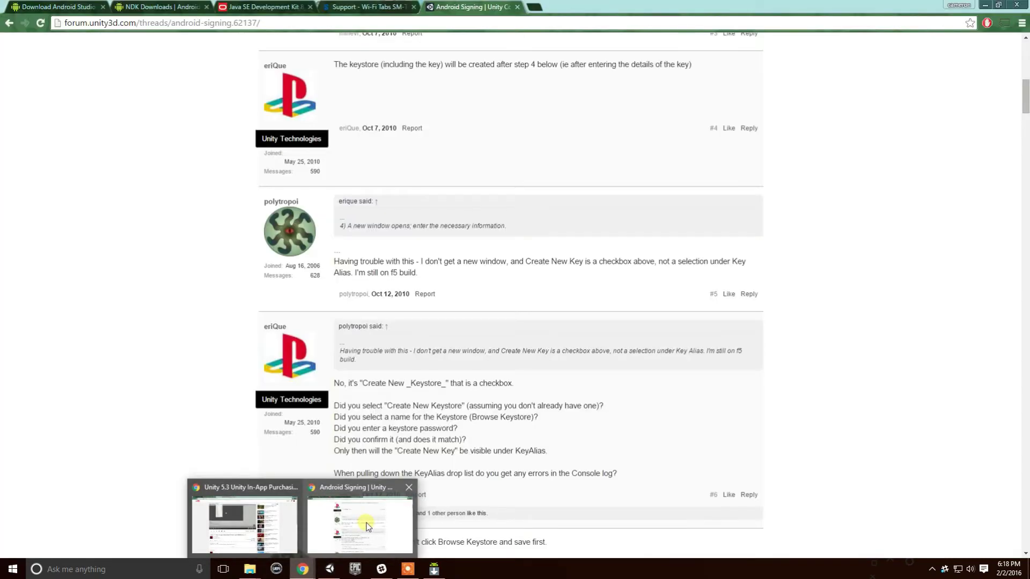
left_click(367, 526)
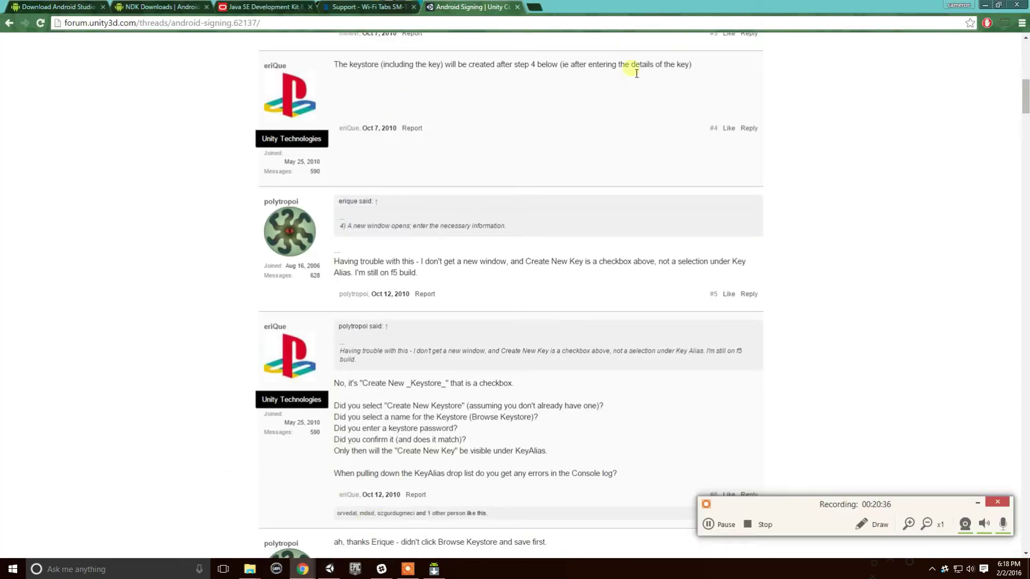
right_click(531, 5)
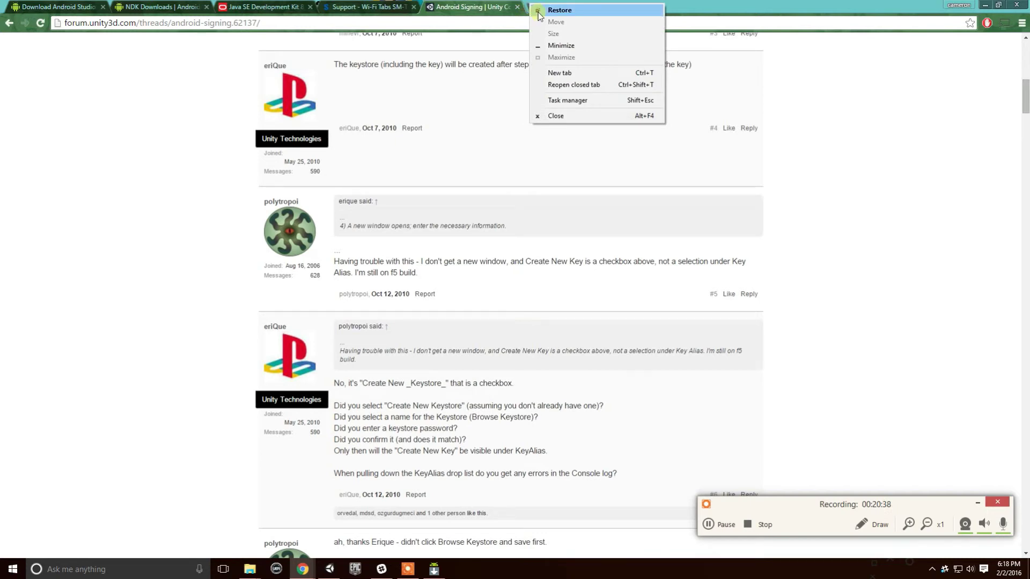
left_click(912, 126)
left_click(1022, 23)
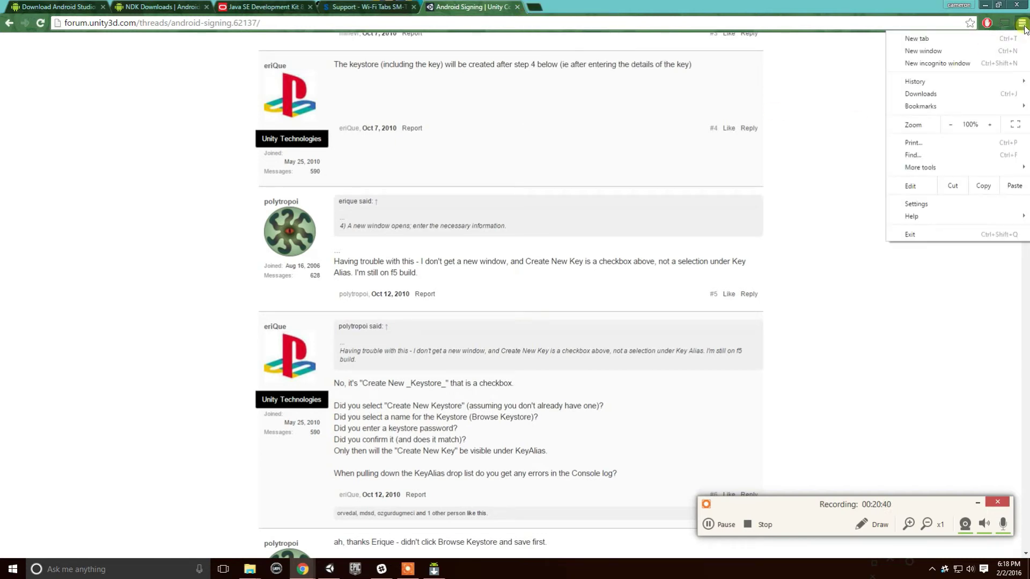
left_click(858, 94)
key("alt+f")
scroll(829, 112, "up", 5)
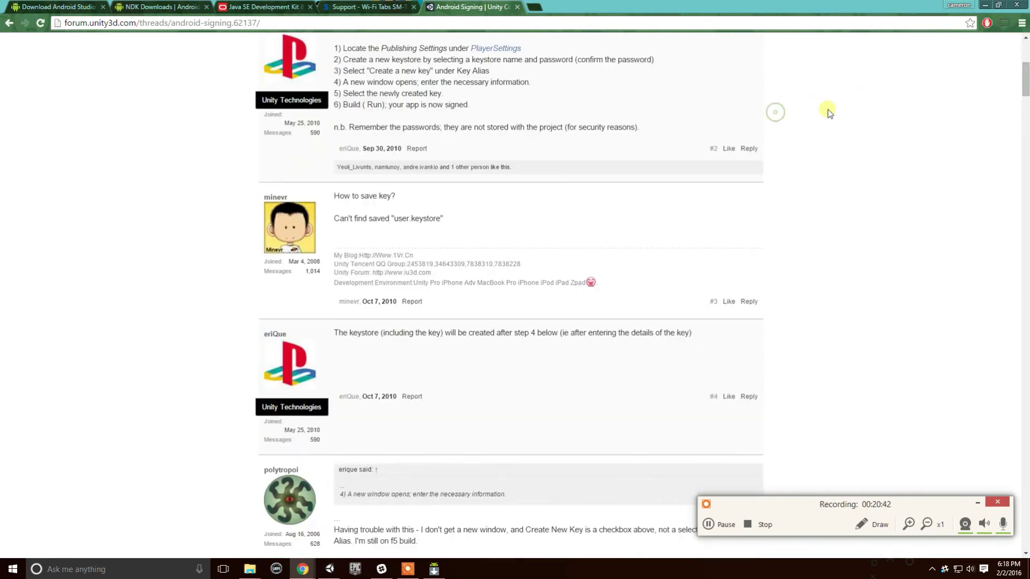
scroll(826, 110, "up", 6)
Open a new incognito window and search Google for 'google play developer console'.
left_click(1023, 25)
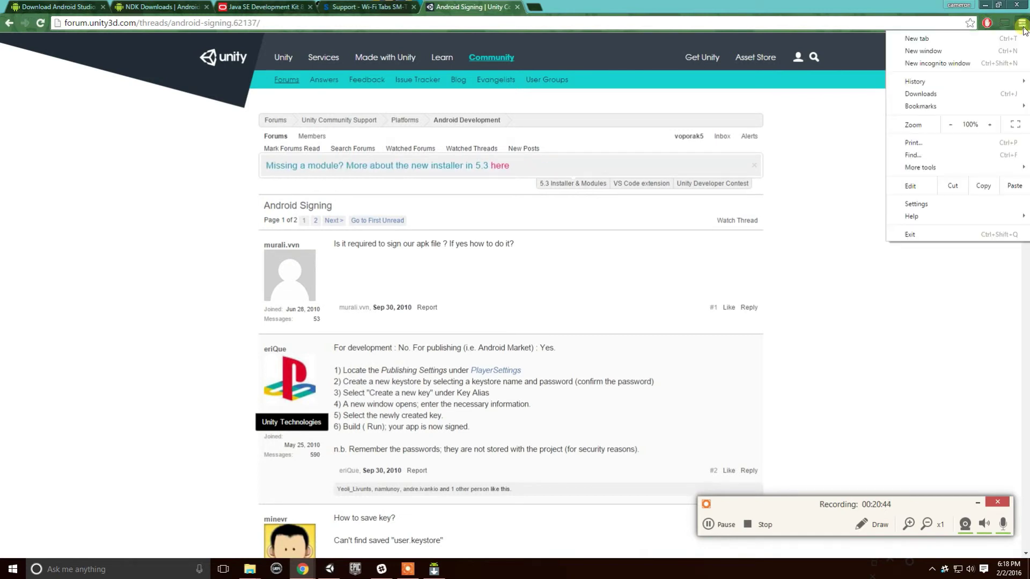
left_click(964, 64)
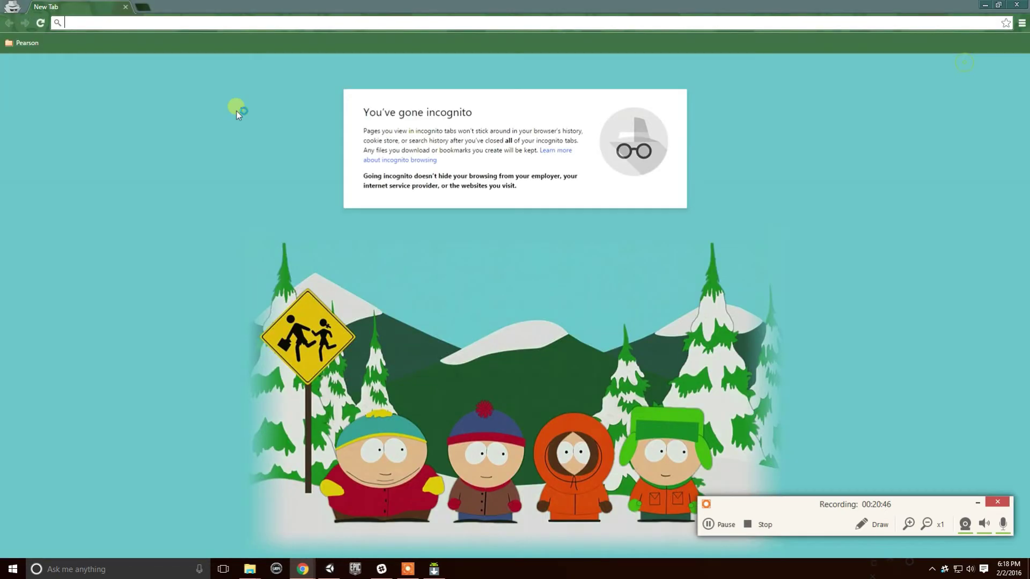
left_click(382, 24)
type("c")
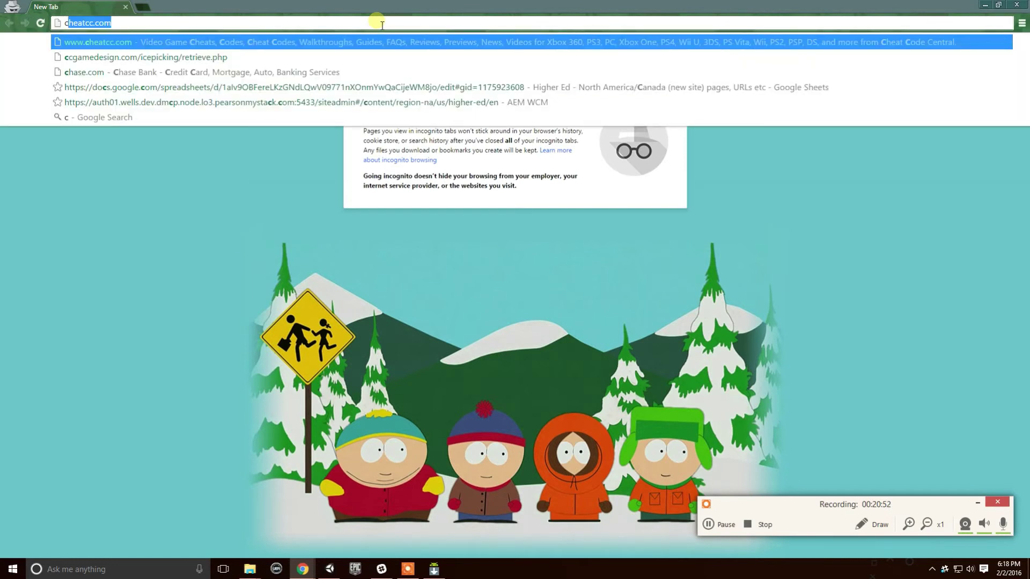
key("BackSpace")
key("BackSpace")
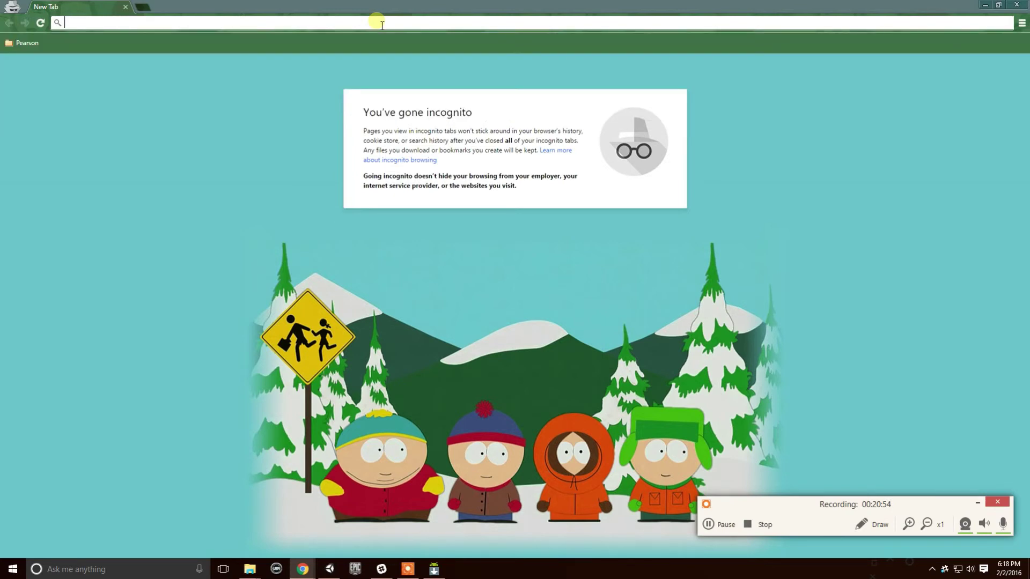
type("google play developer console")
key("Return")
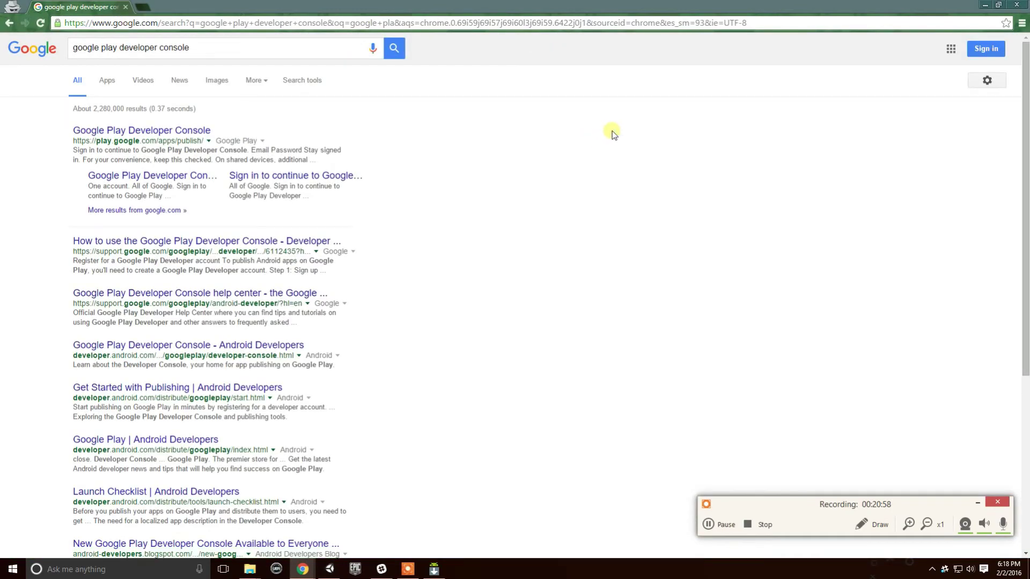
Open the Google Play Developer Console result and sign in with the account e-mail and password.
left_click(169, 132)
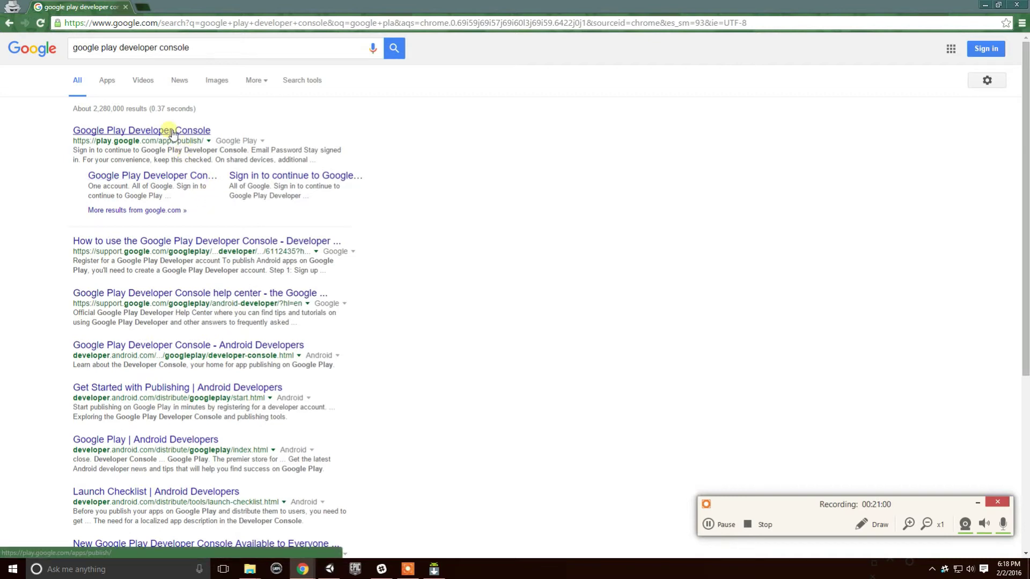
left_click(475, 253)
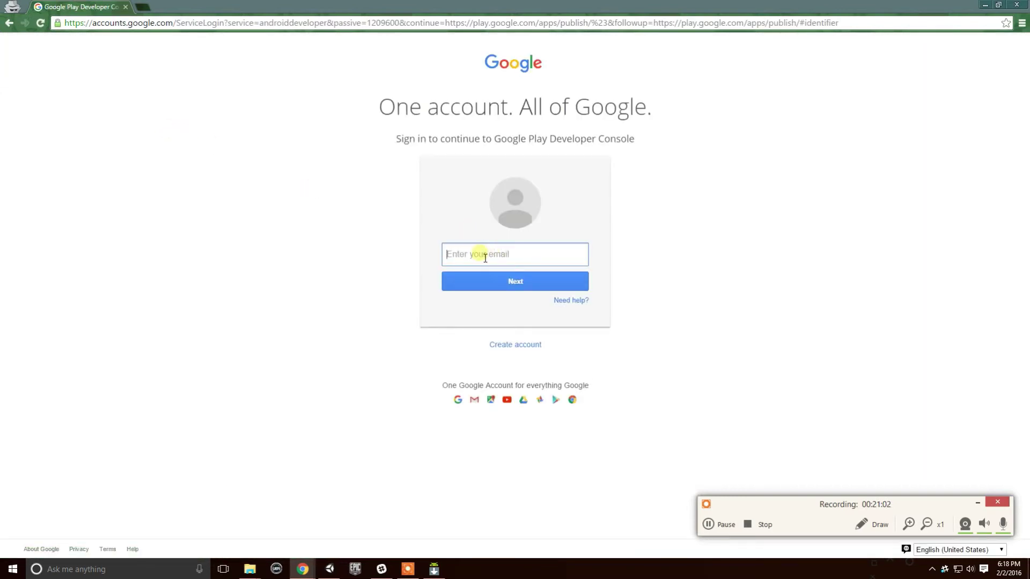
key("Down")
key("Return")
key("Return")
key("Return")
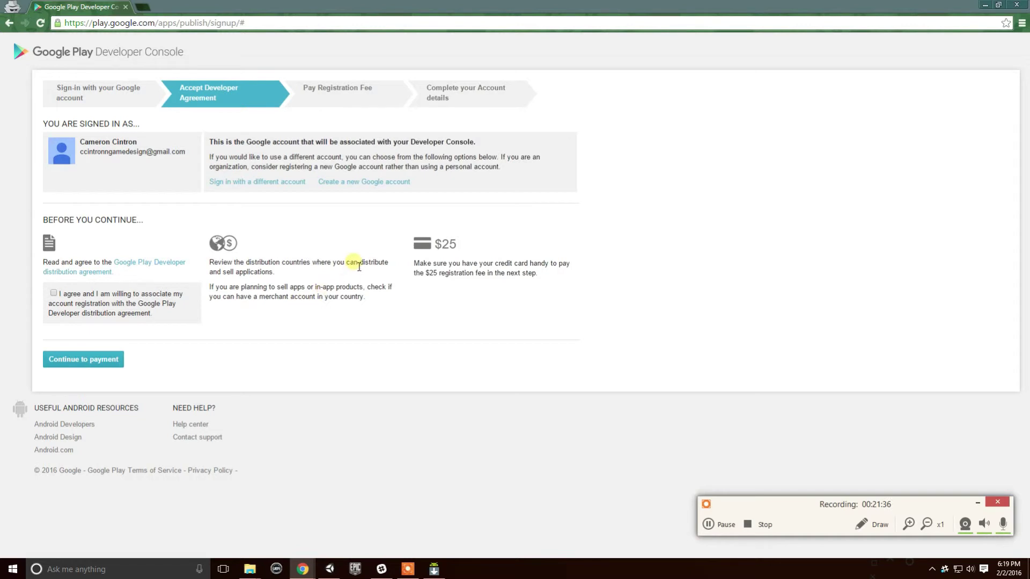
mouse_move(231, 247)
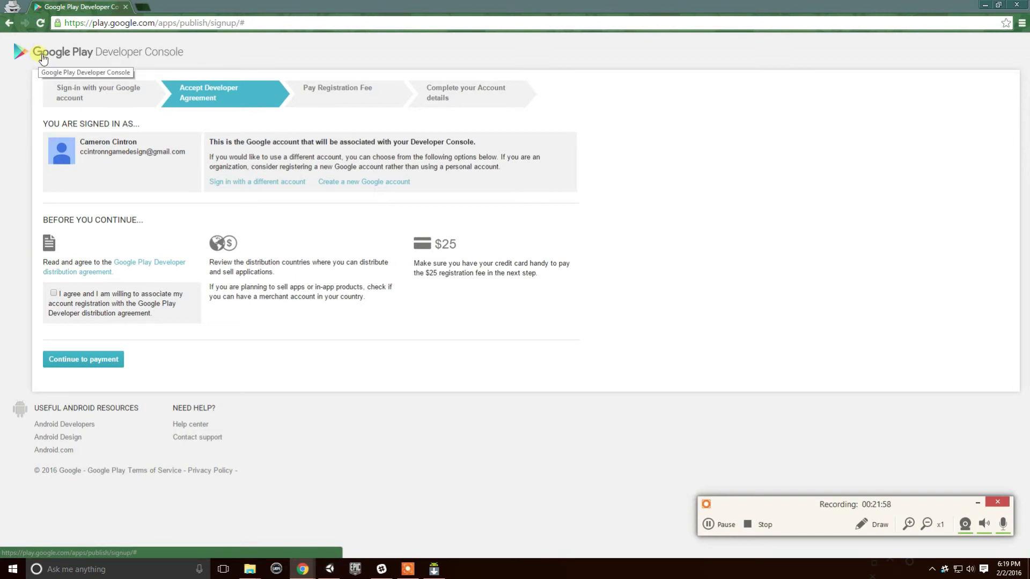
Close the incognito window and search 'google play developer console' from the forum tab, opening the first result.
left_click(124, 7)
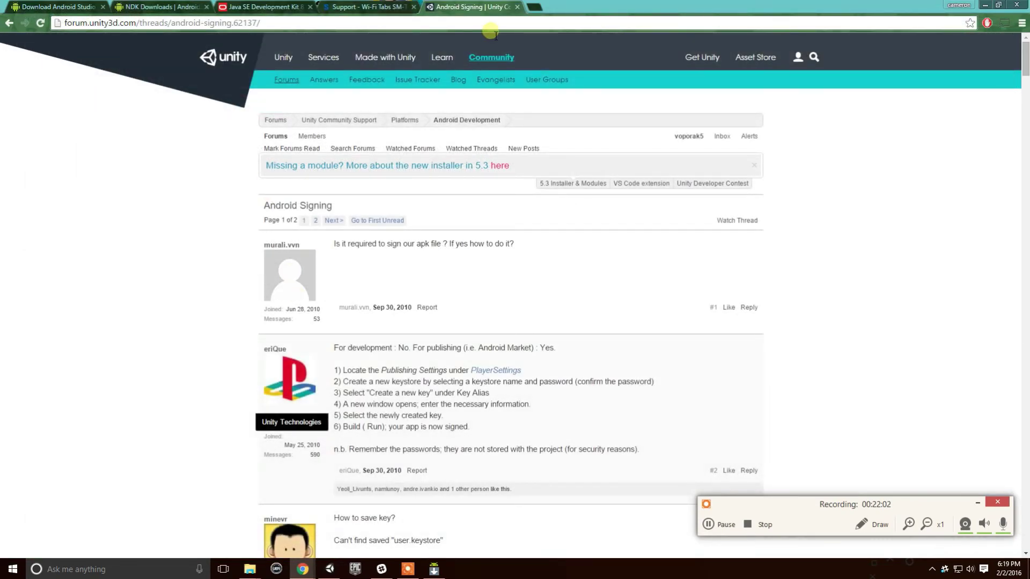
left_click(487, 22)
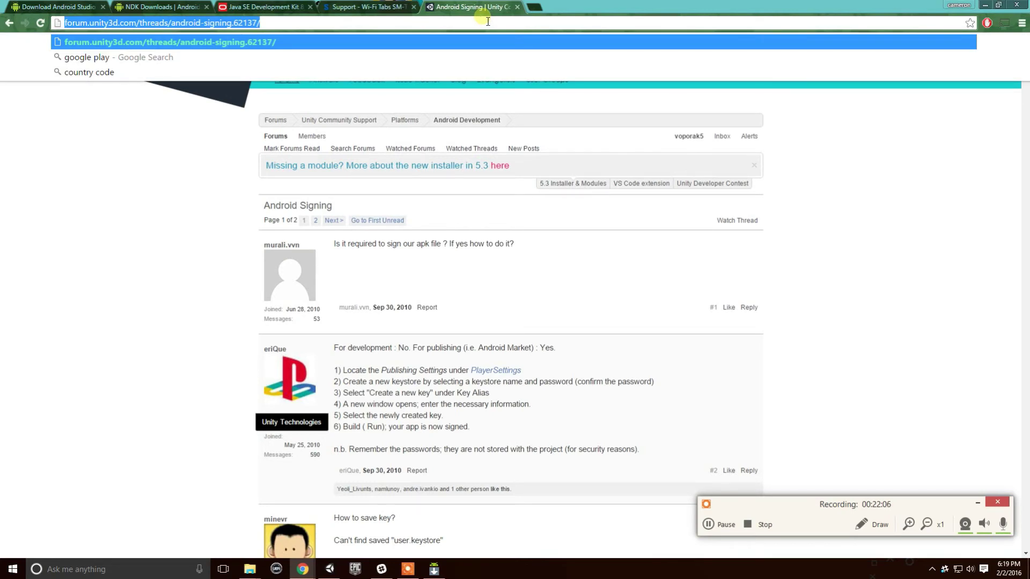
type("google play developer console")
key("Return")
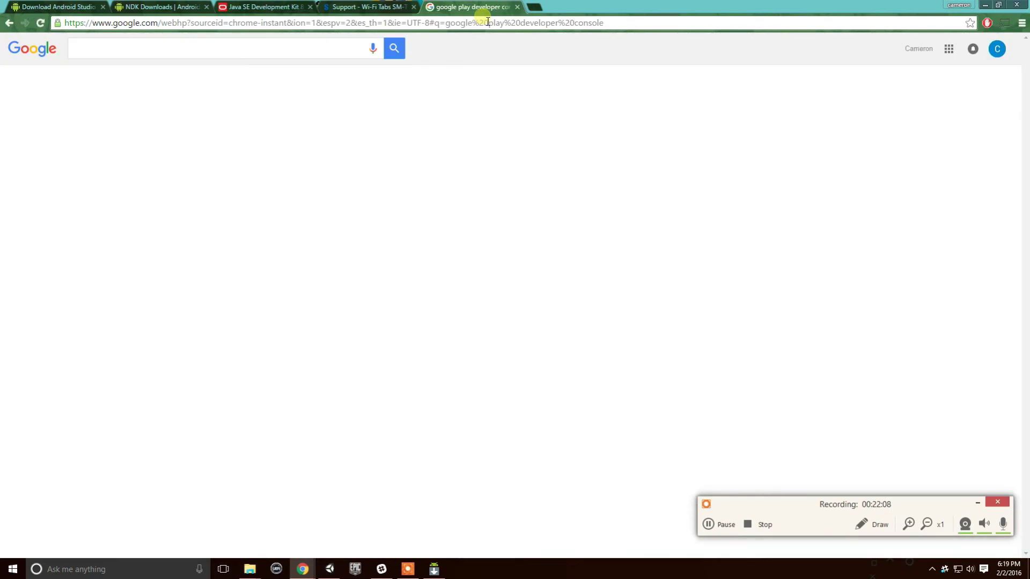
left_click(177, 134)
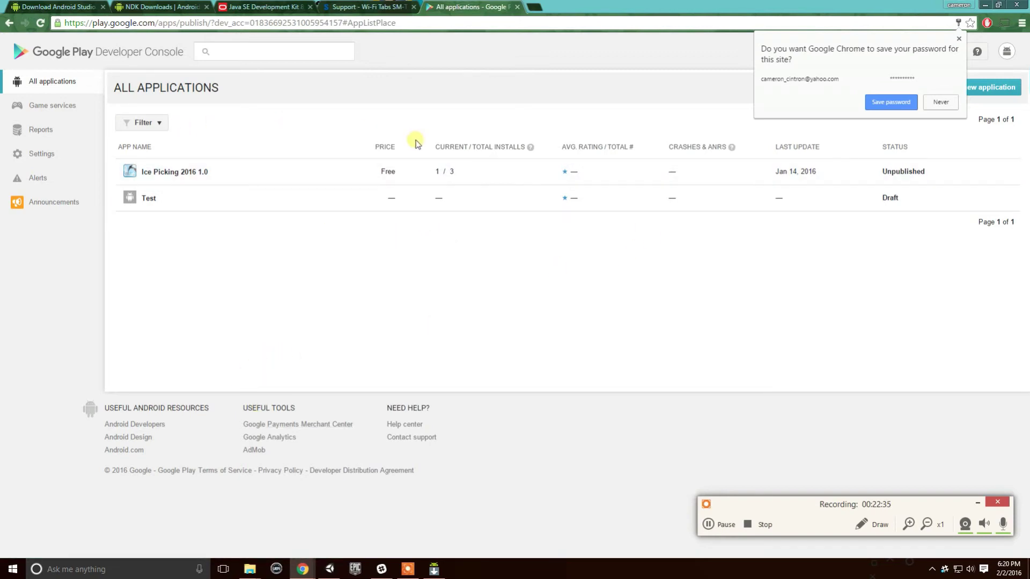
Dismiss the save-password prompt, cancel adding a new application, and open the Test app.
left_click(959, 38)
left_click(951, 85)
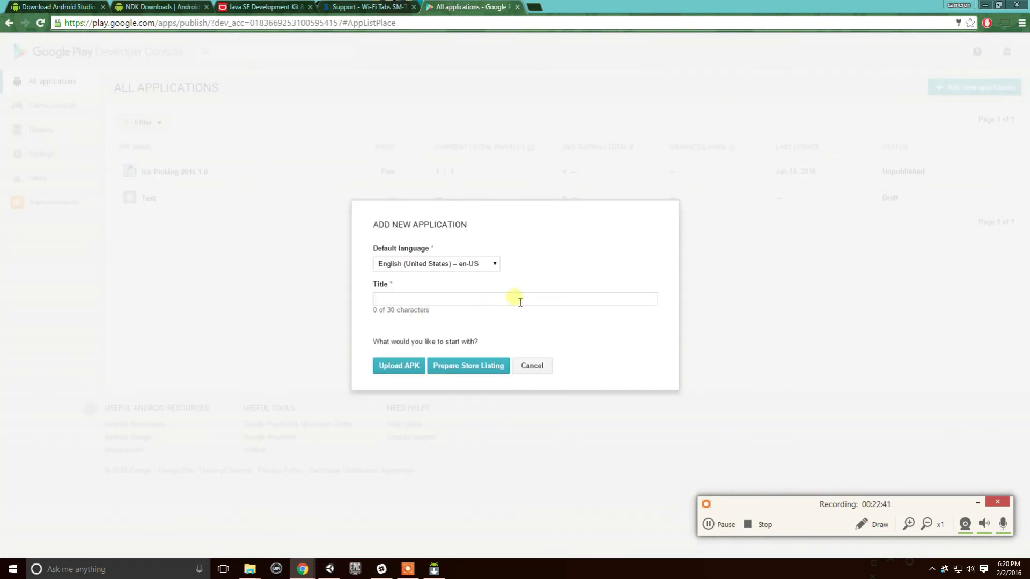
left_click(540, 365)
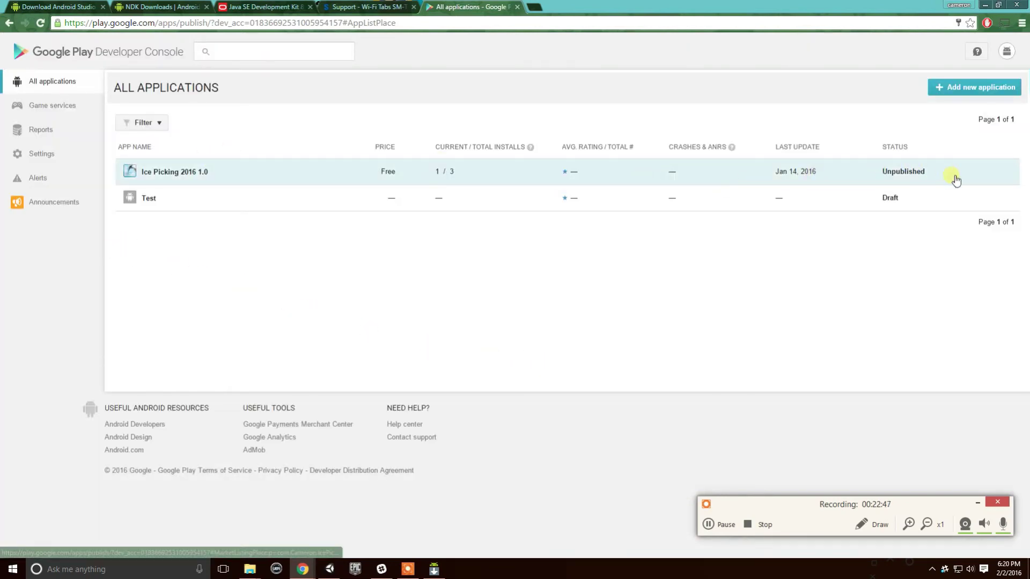
left_click(155, 201)
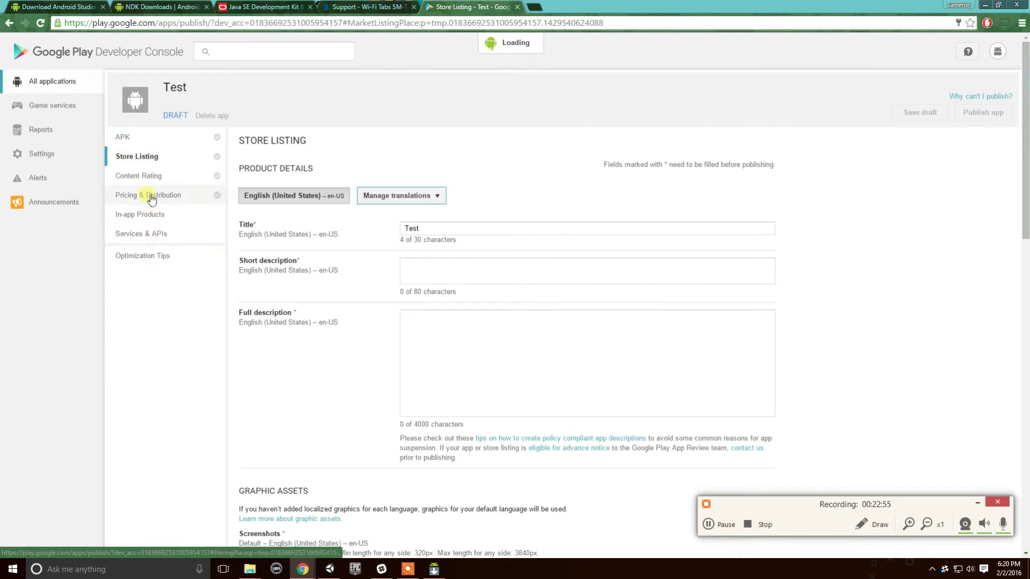
Open the Test app's APK page and cycle Production, Beta and Alpha tracks, ending on Alpha Testing.
left_click(144, 137)
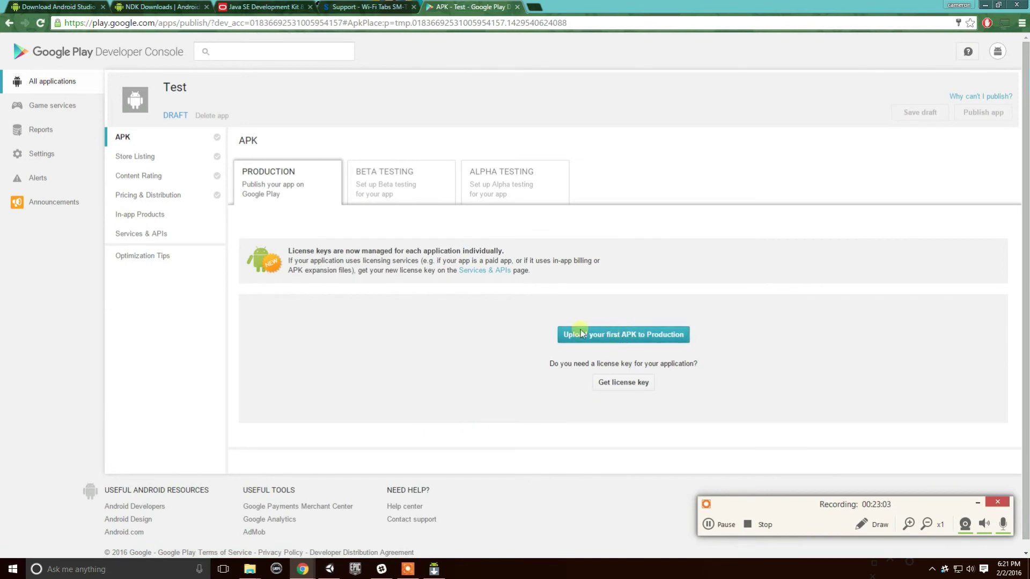
left_click(542, 187)
left_click(386, 191)
left_click(473, 179)
left_click(293, 172)
left_click(392, 194)
left_click(472, 193)
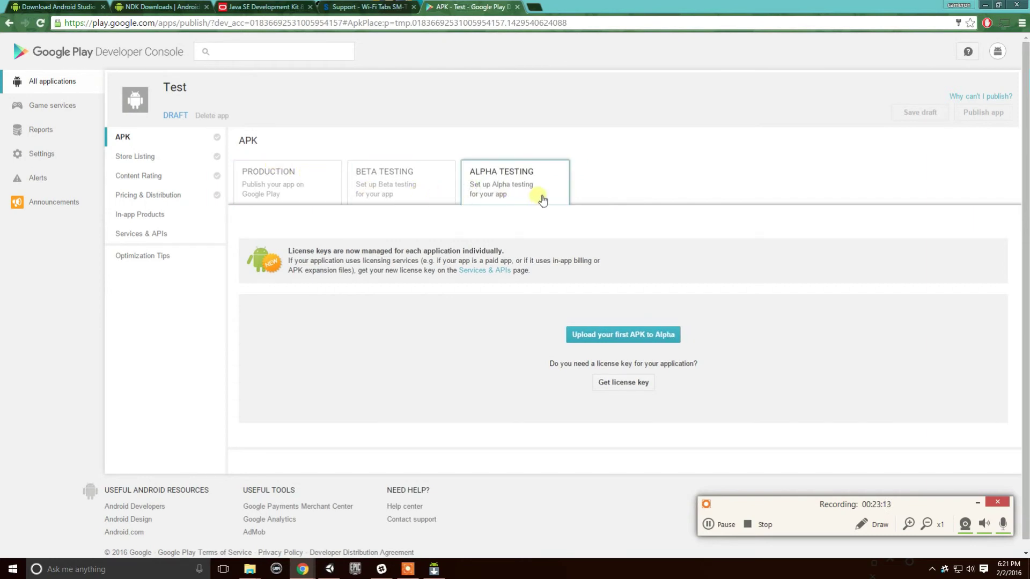
left_click(408, 191)
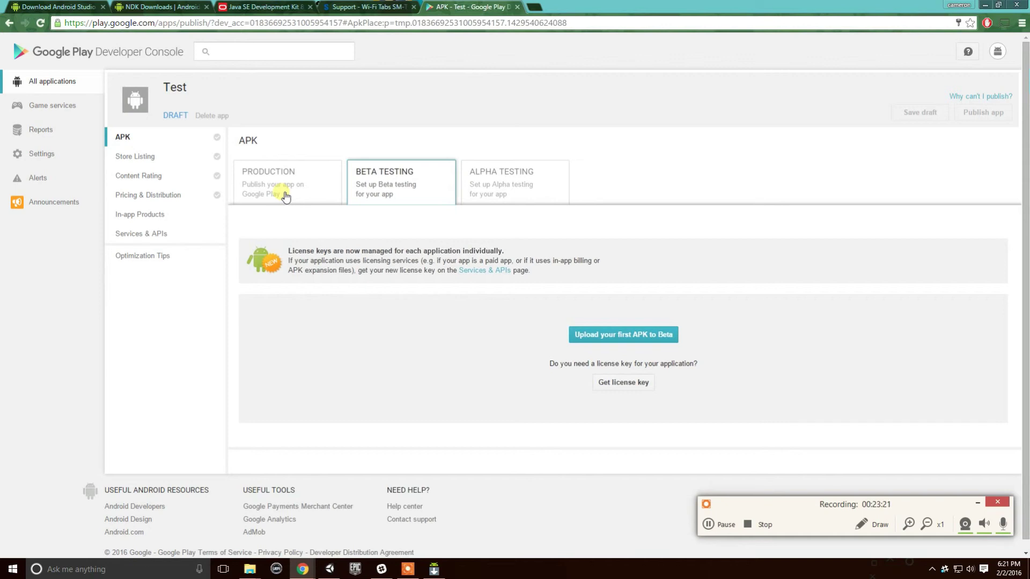
left_click(507, 180)
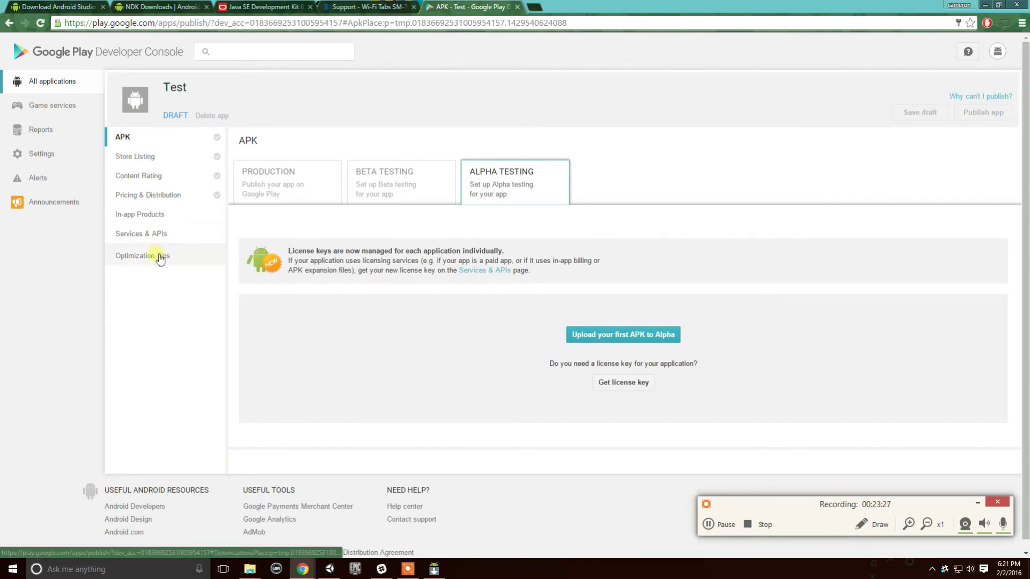
Scroll through the Test app's Store Listing details.
left_click(159, 156)
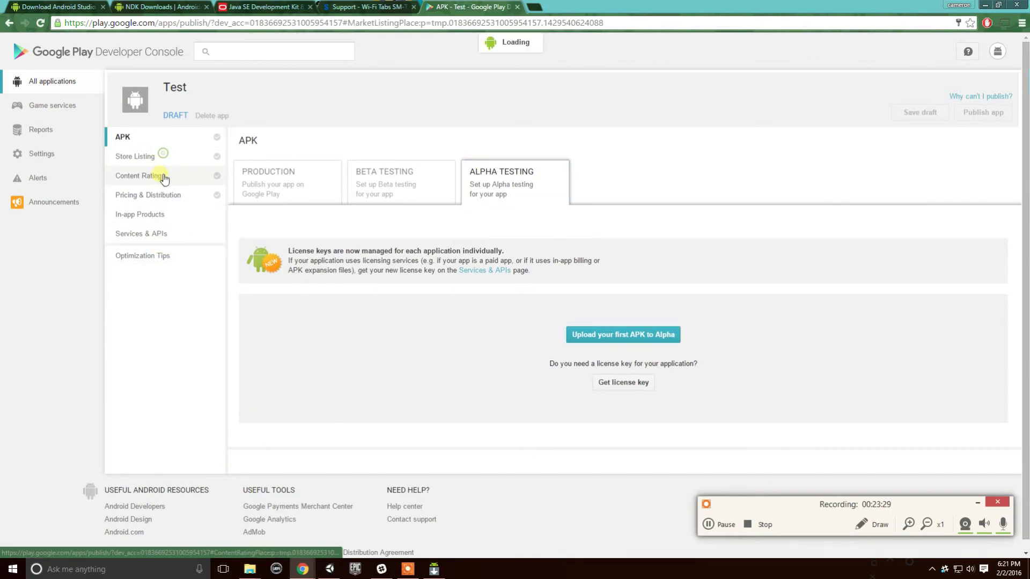
scroll(382, 322, "down", 2)
scroll(382, 322, "down", 3)
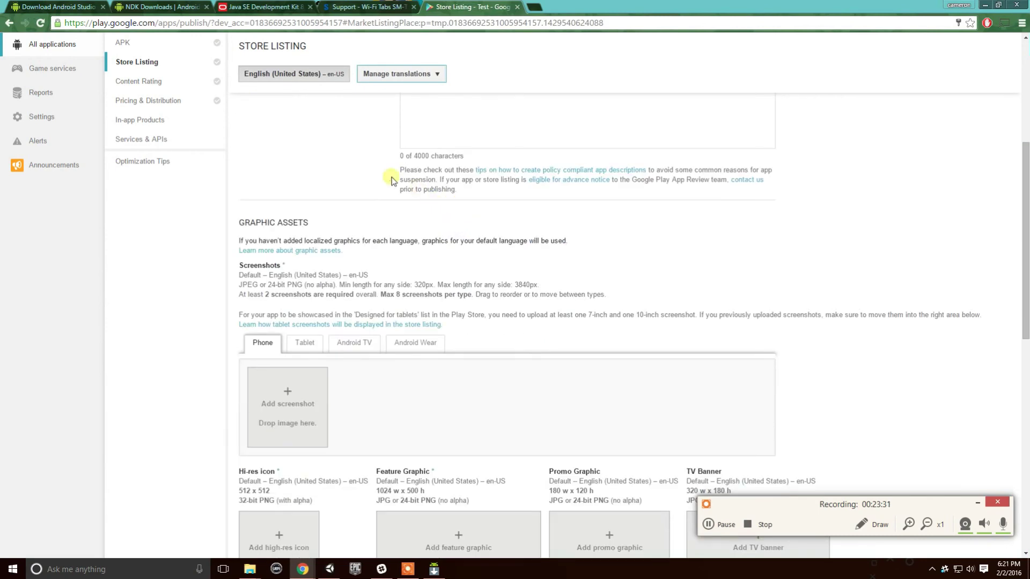
scroll(275, 374, "down", 10)
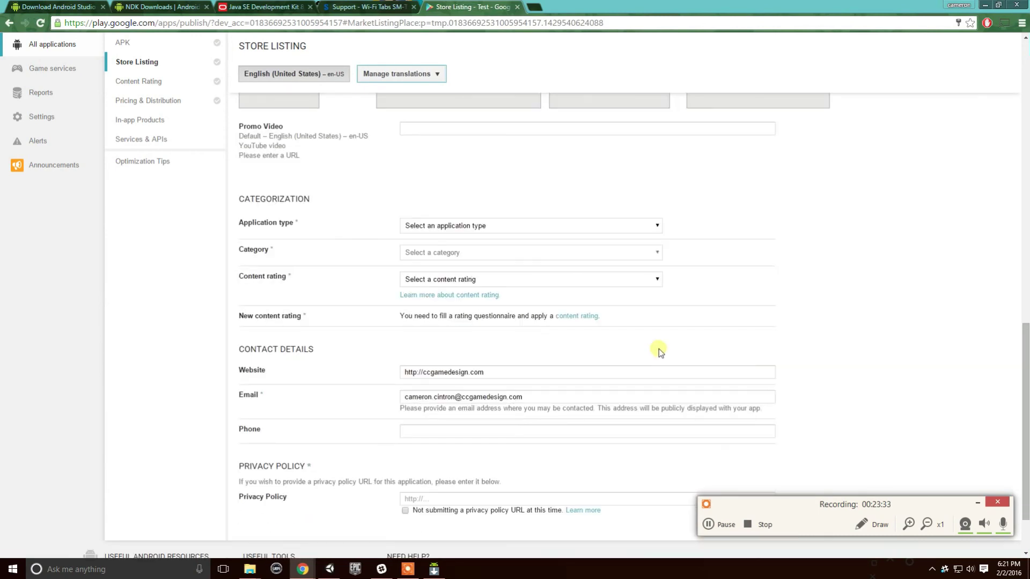
scroll(646, 378, "up", 1)
scroll(172, 138, "up", 9)
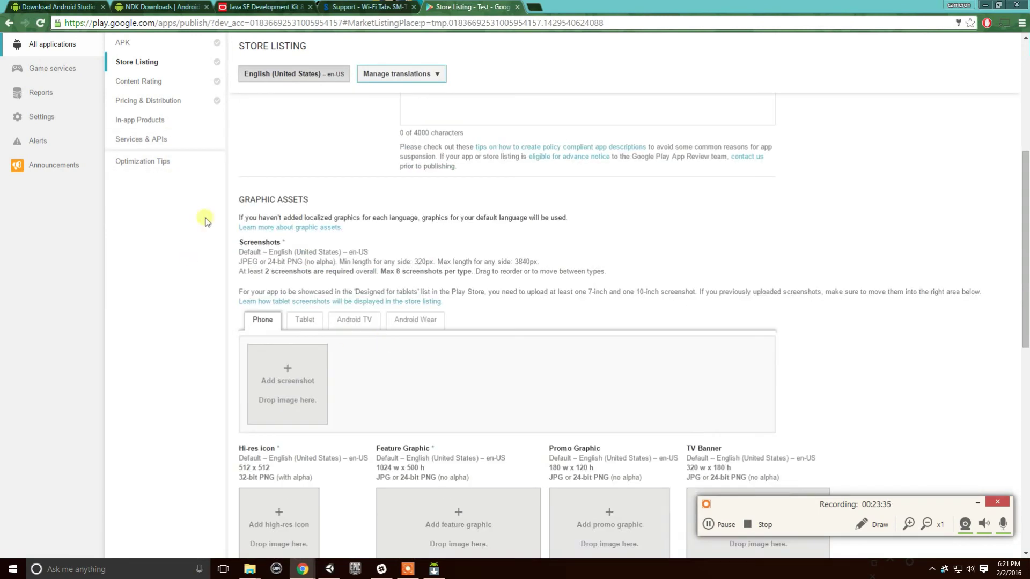
Look over Content Rating and Pricing & Distribution, then open In-app Products.
left_click(167, 83)
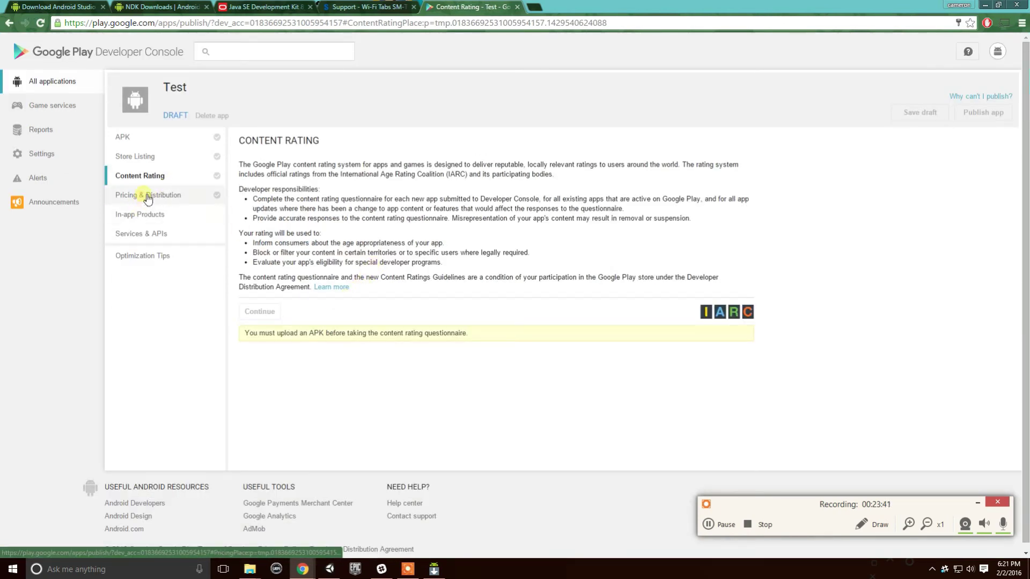
left_click(161, 198)
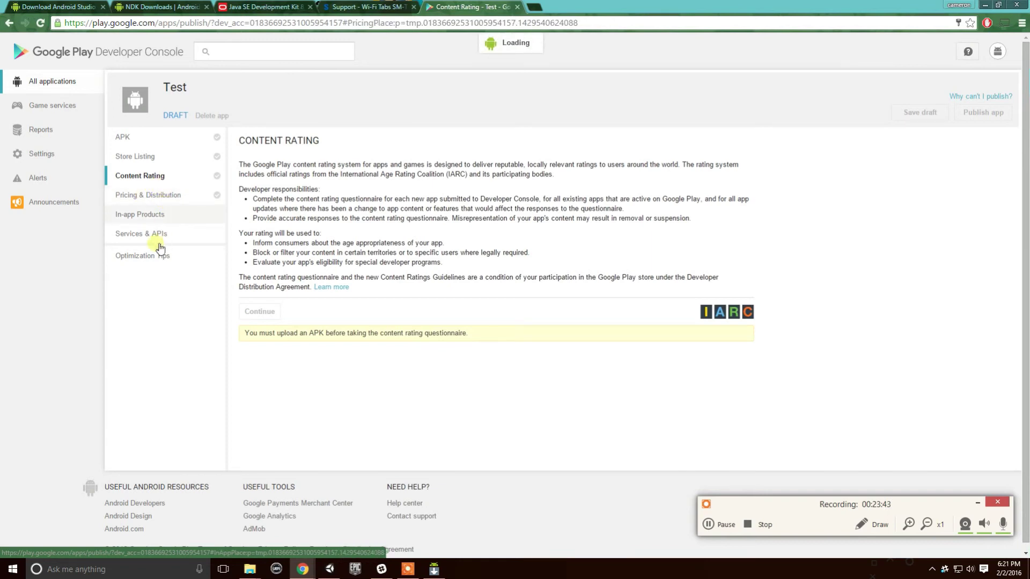
scroll(705, 344, "down", 4)
scroll(799, 331, "down", 4)
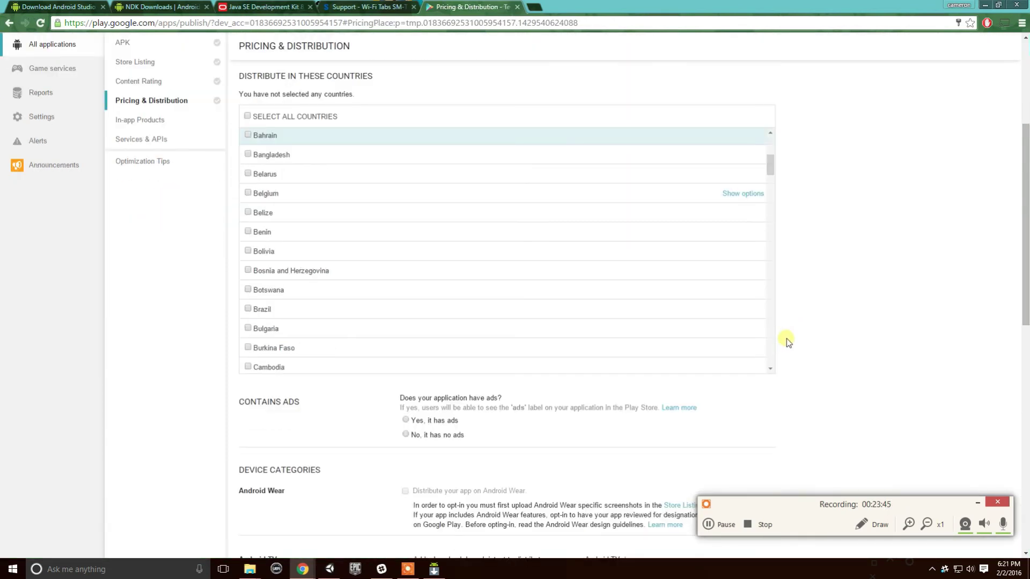
scroll(610, 268, "down", 12)
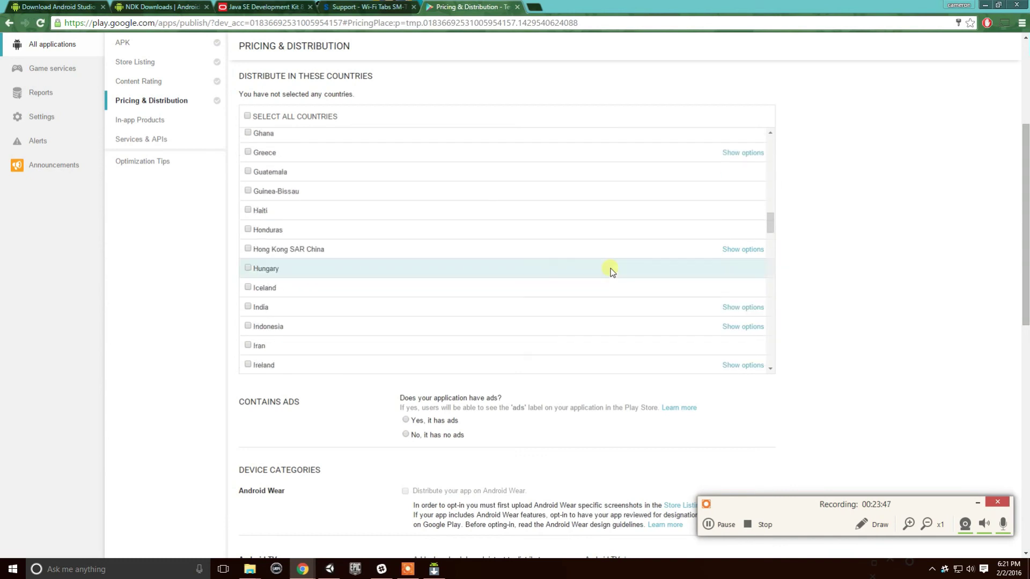
scroll(594, 282, "down", 20)
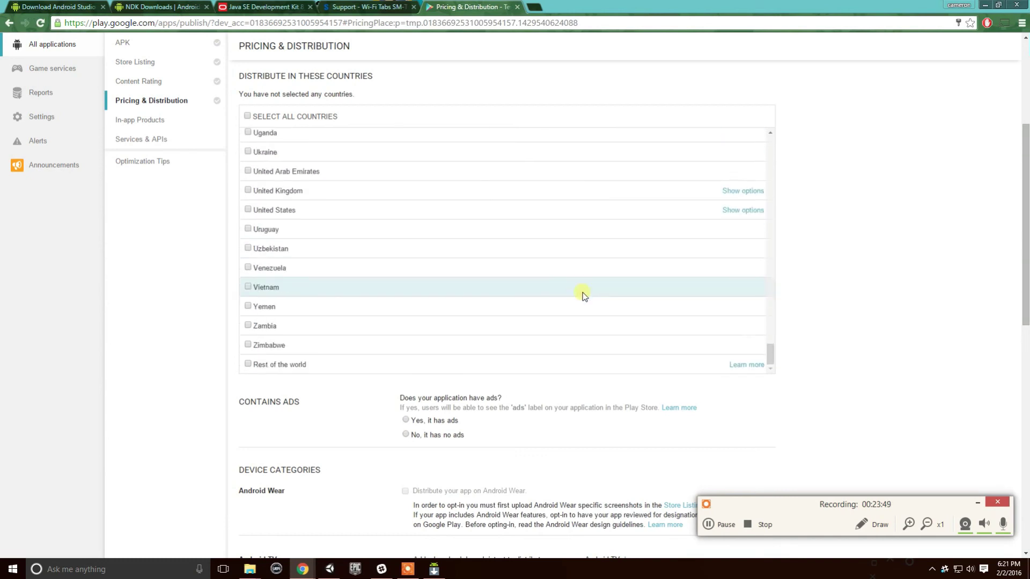
scroll(612, 276, "down", 2)
scroll(838, 252, "up", 4)
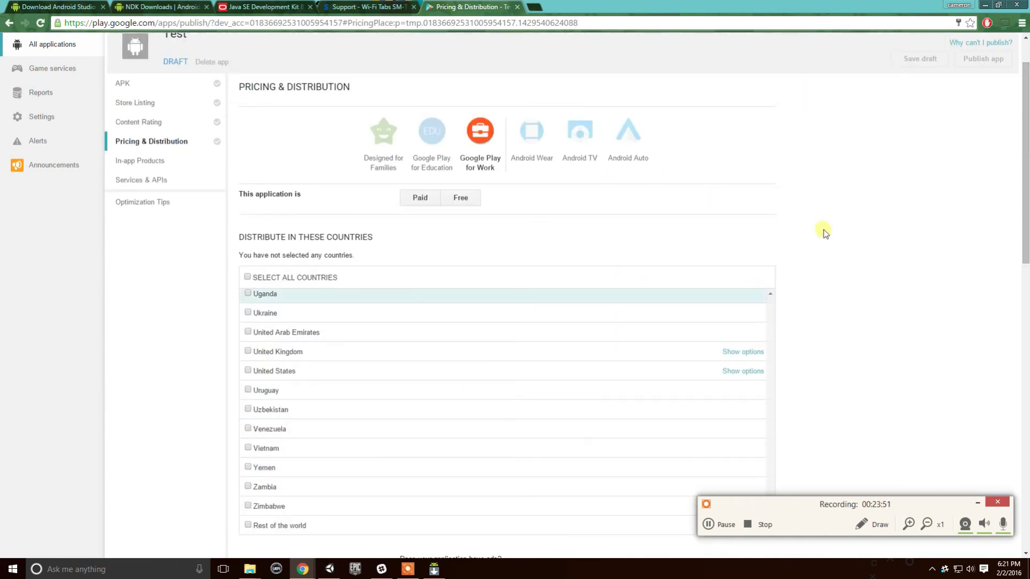
scroll(815, 316, "down", 4)
scroll(699, 262, "up", 8)
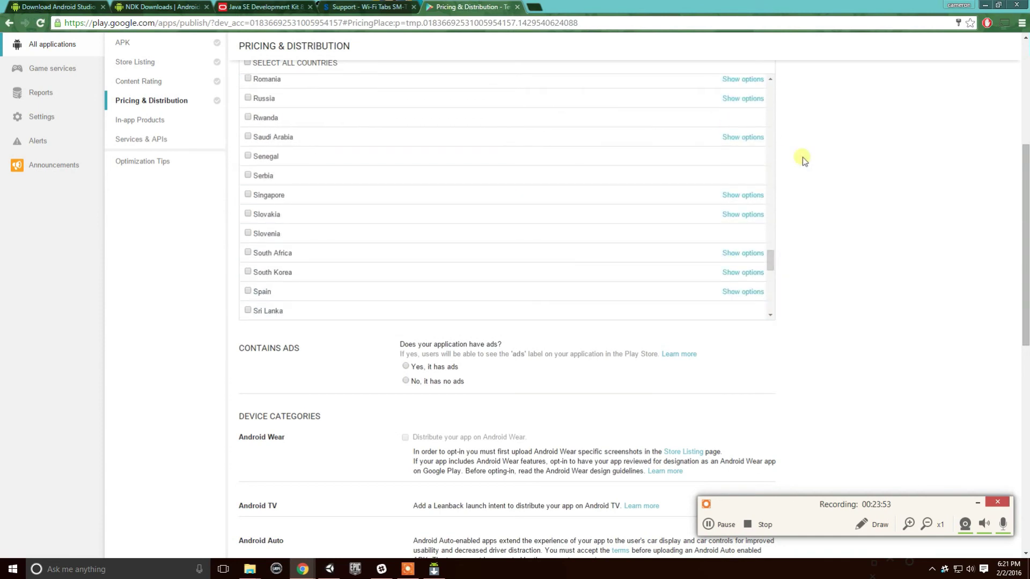
scroll(858, 183, "up", 4)
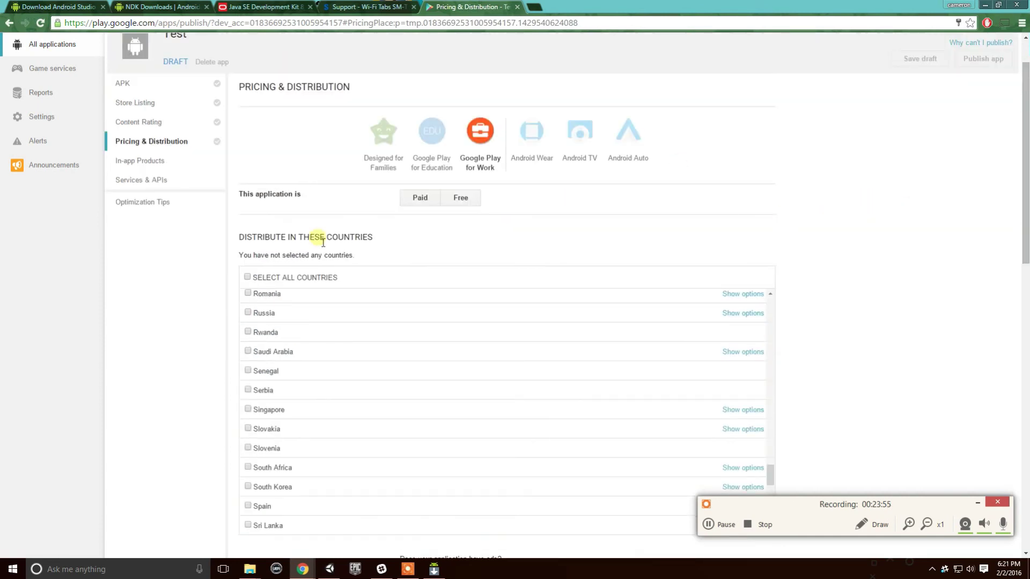
left_click(170, 164)
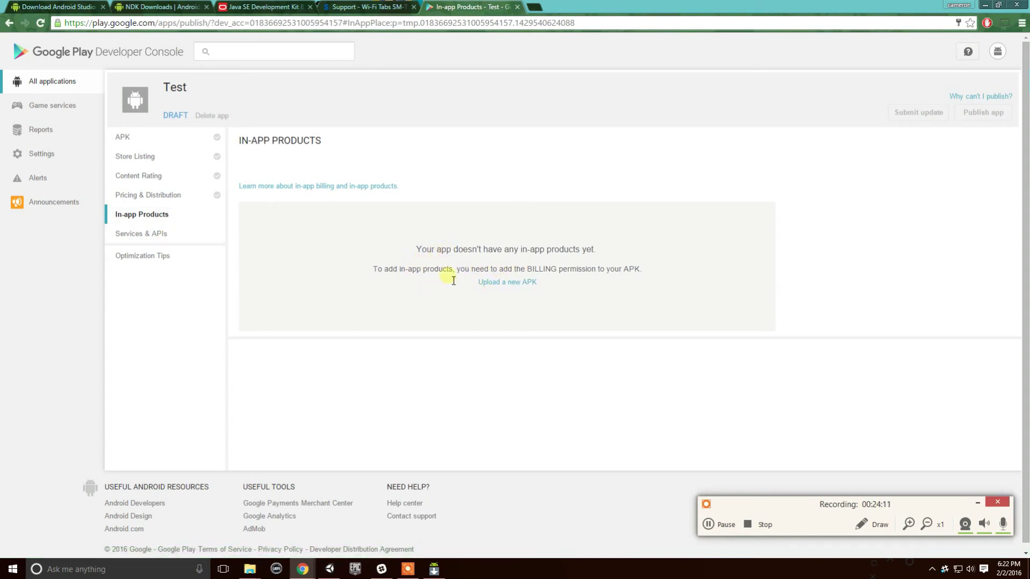
Highlight the BILLING permission and 'Upload a new APK' messages, then clear the selection.
left_click_drag(652, 276, 419, 281)
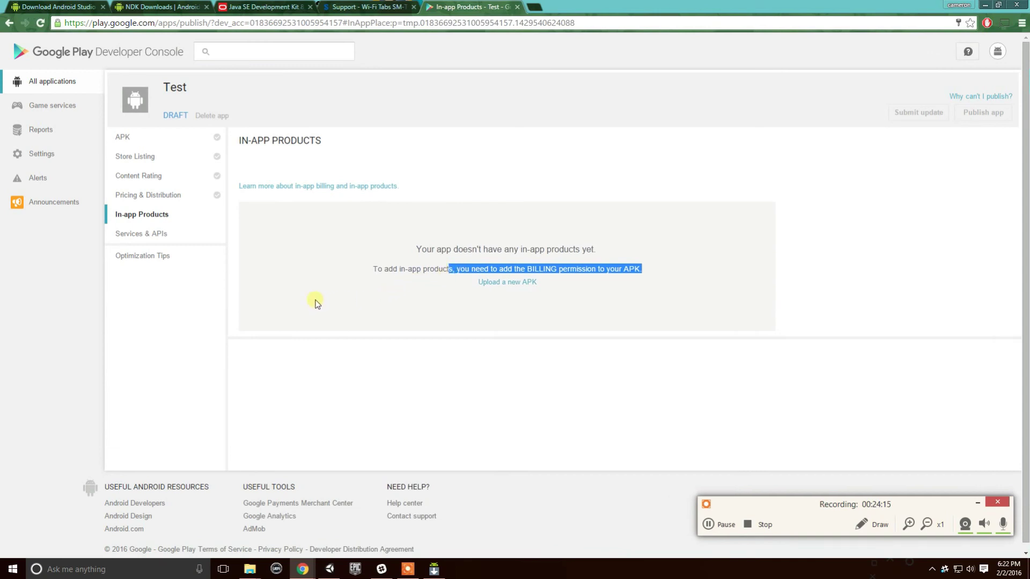
triple_click(503, 284)
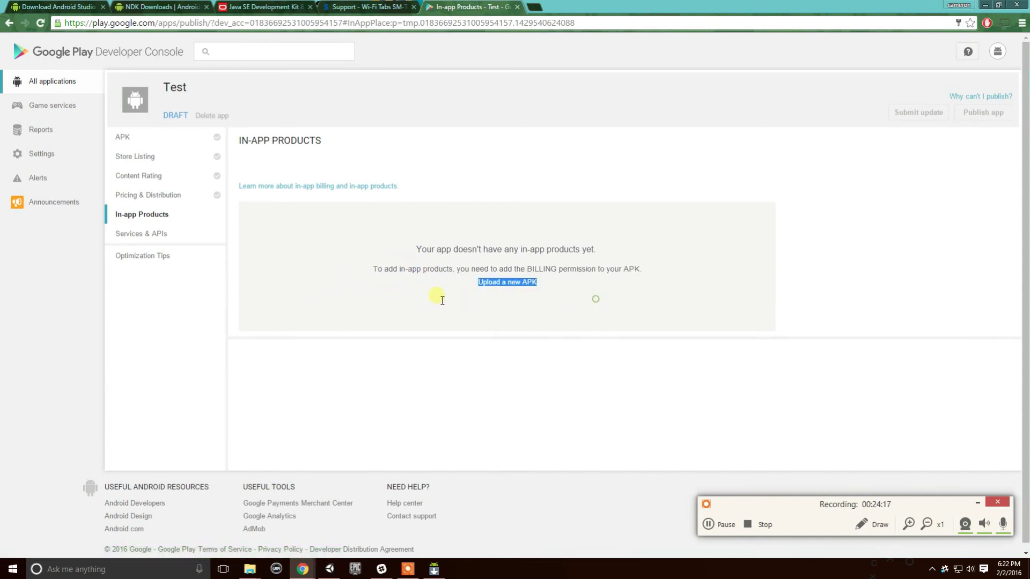
left_click(395, 279)
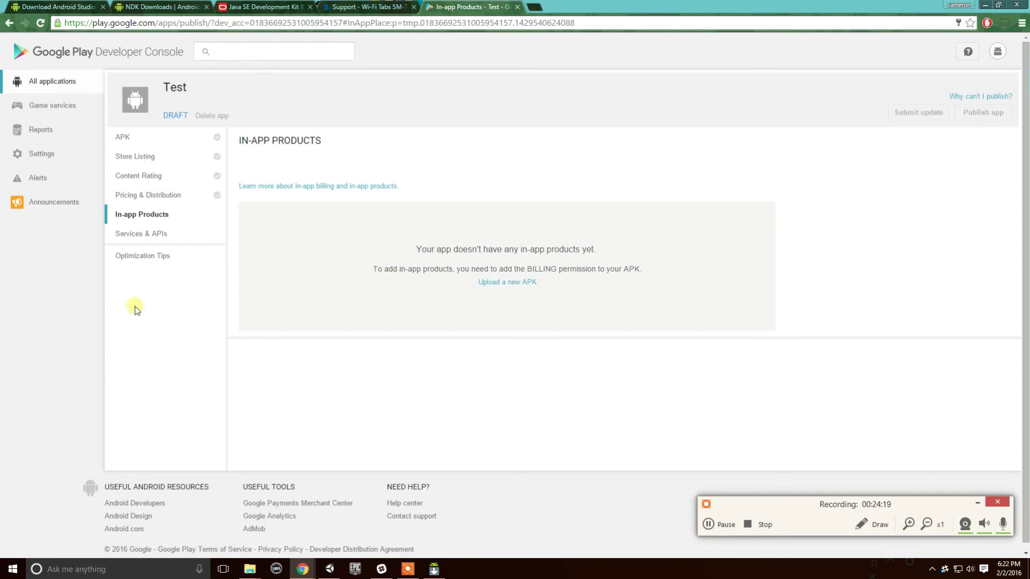
View Services & APIs and Optimization Tips, then return to Store Listing.
left_click(159, 236)
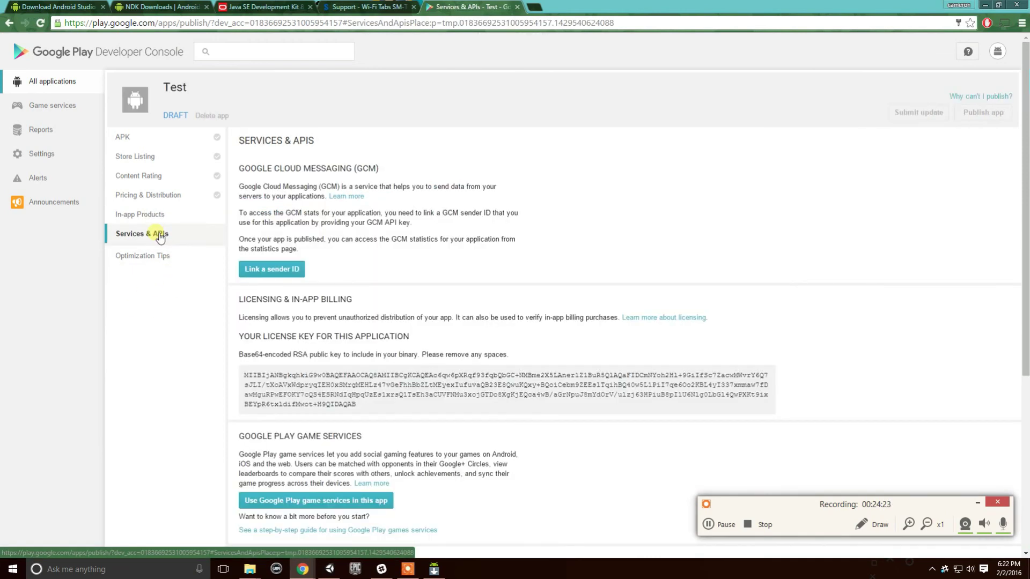
scroll(501, 285, "down", 5)
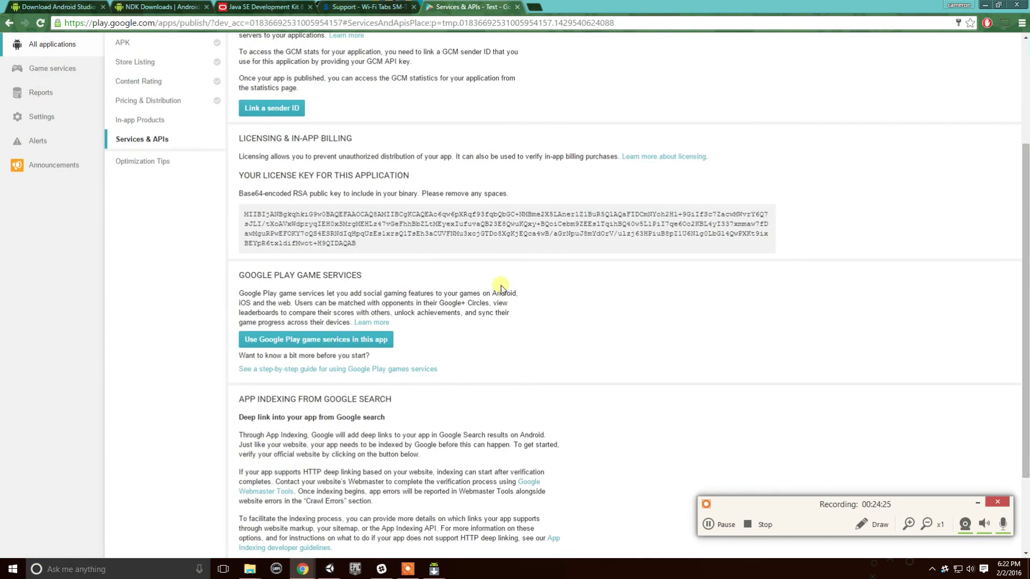
scroll(440, 279, "up", 4)
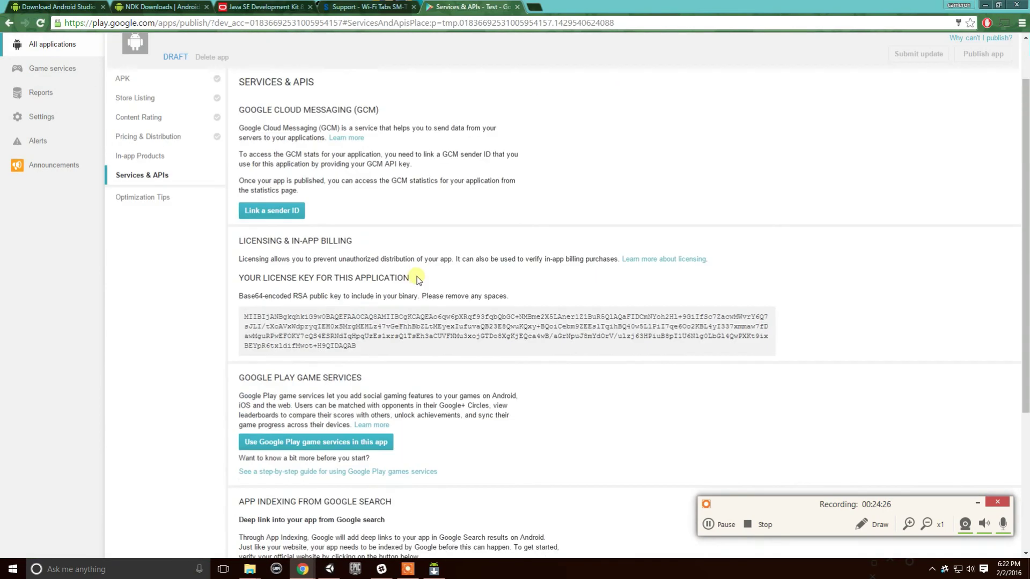
left_click(163, 199)
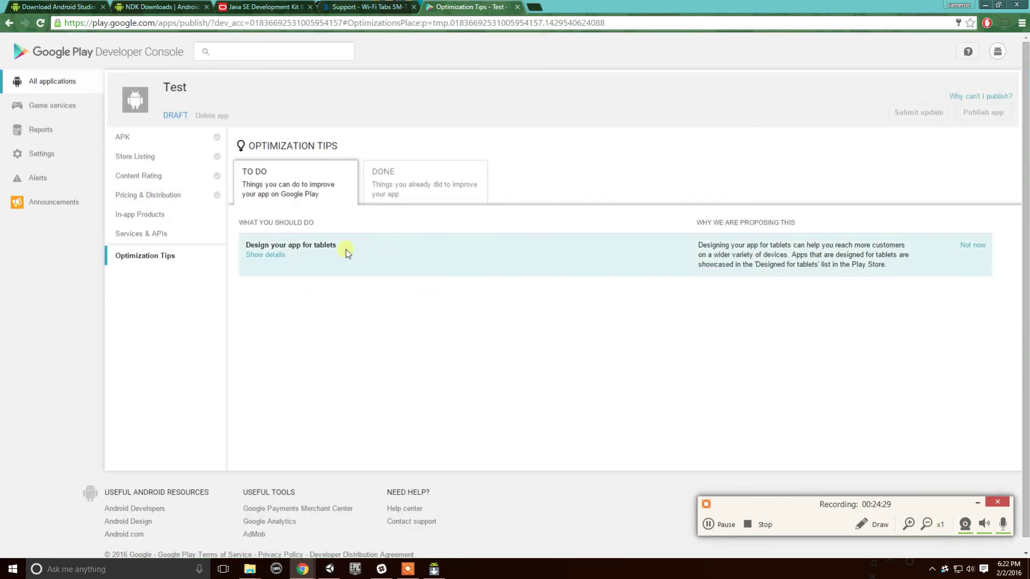
left_click(150, 162)
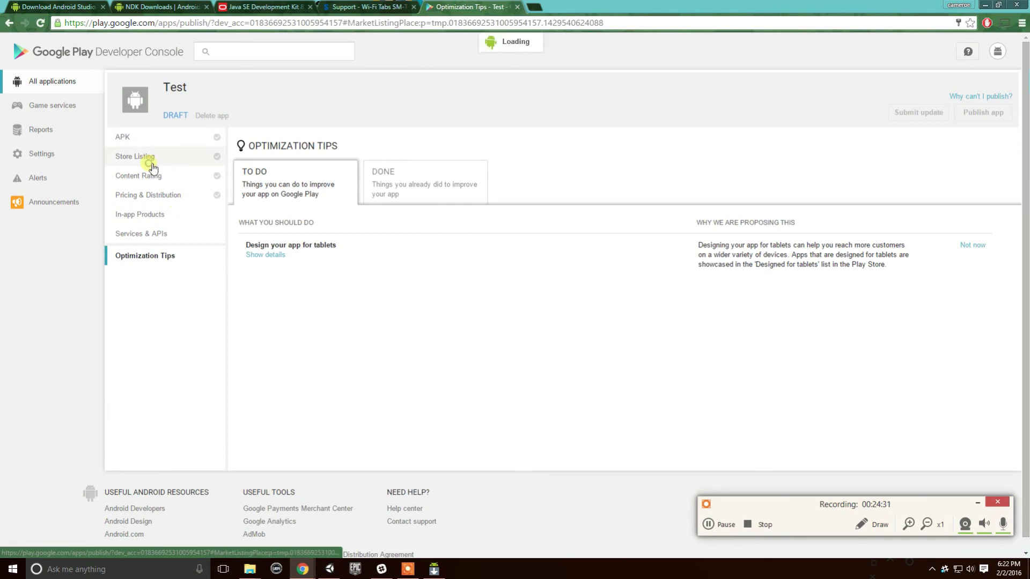